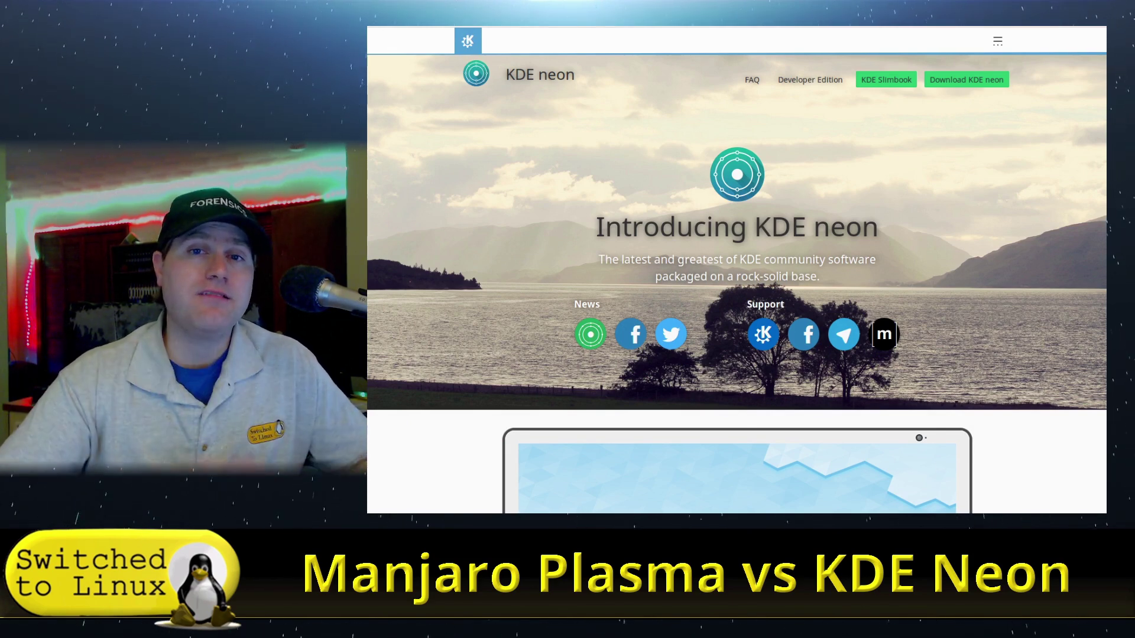
Step: Read through the KDE neon FAQ page
{"action": "left_click", "coordinate": [752, 79]}
{"action": "scroll", "coordinate": [725, 212], "scroll_direction": "down", "scroll_amount": 4}
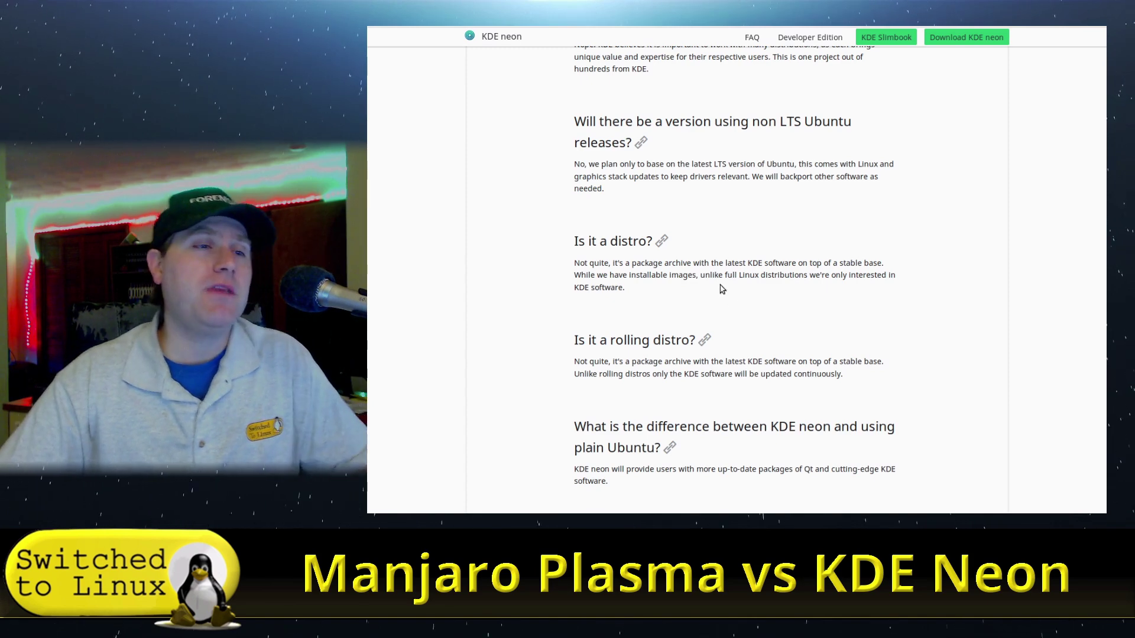
{"action": "scroll", "coordinate": [722, 286], "scroll_direction": "up", "scroll_amount": 5}
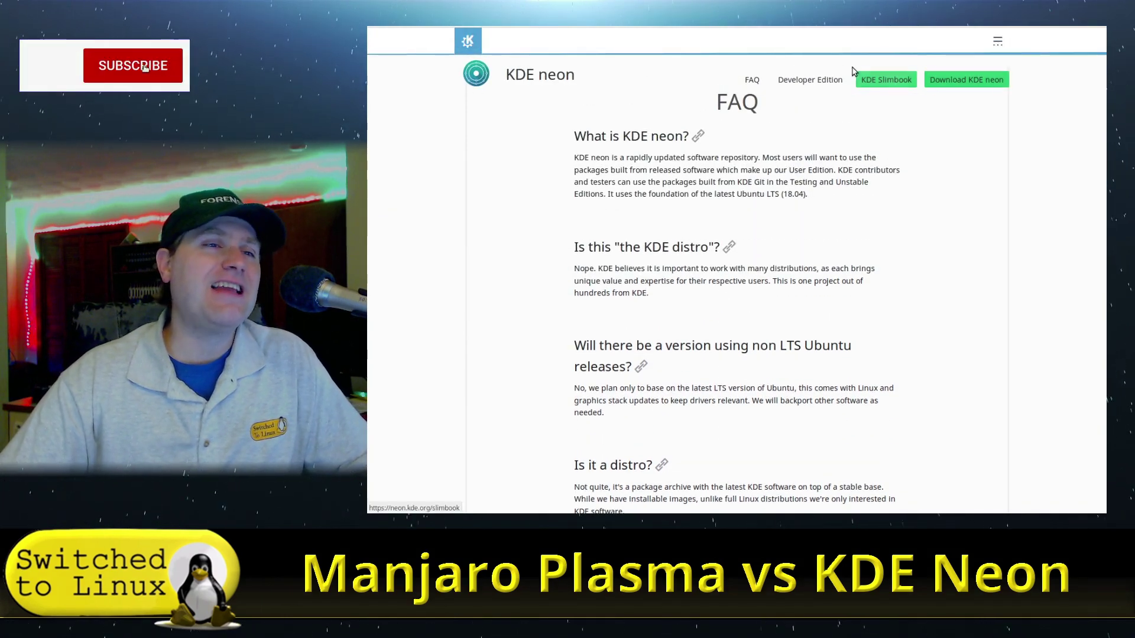
Step: Go to the KDE neon download page and browse the Live Images editions
{"action": "left_click", "coordinate": [967, 78]}
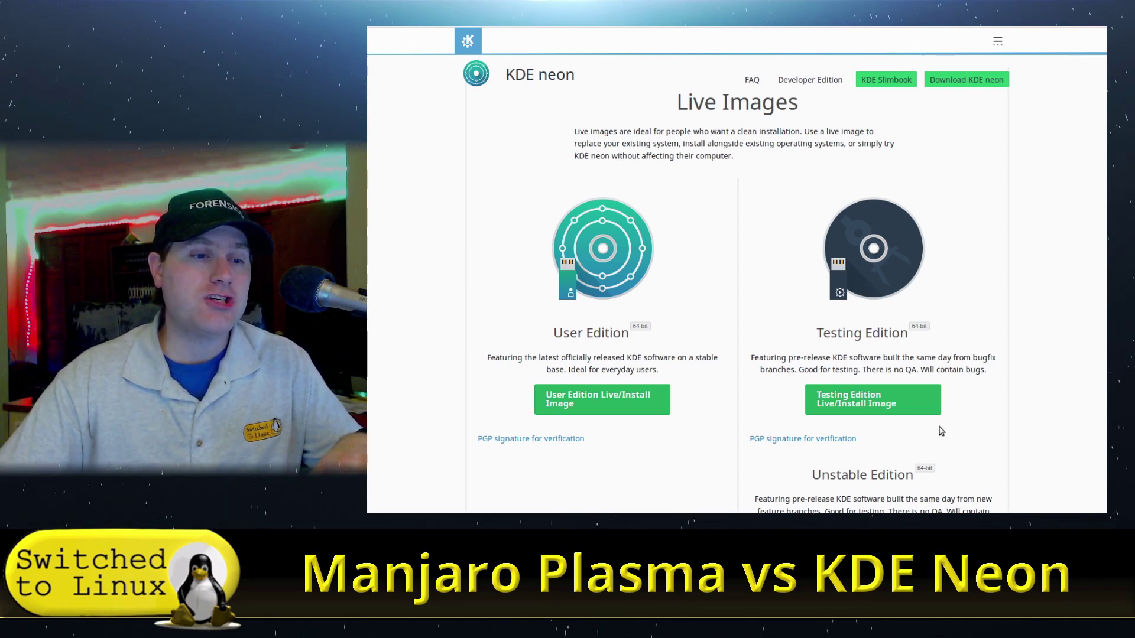
{"action": "scroll", "coordinate": [1025, 112], "scroll_direction": "down", "scroll_amount": 3}
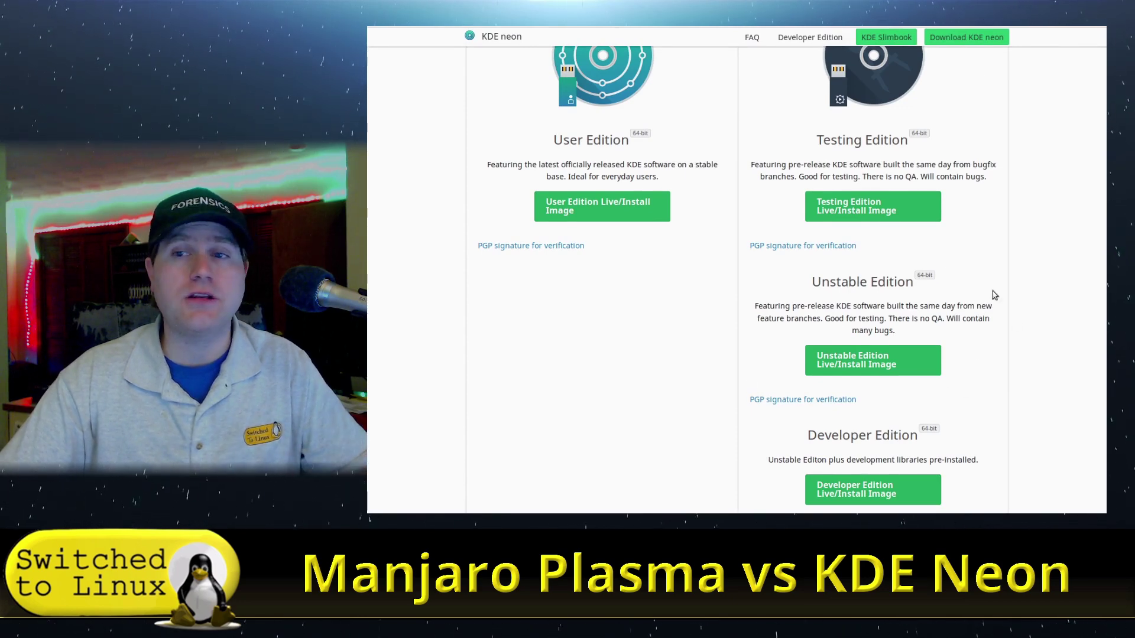
{"action": "scroll", "coordinate": [954, 313], "scroll_direction": "down", "scroll_amount": 2}
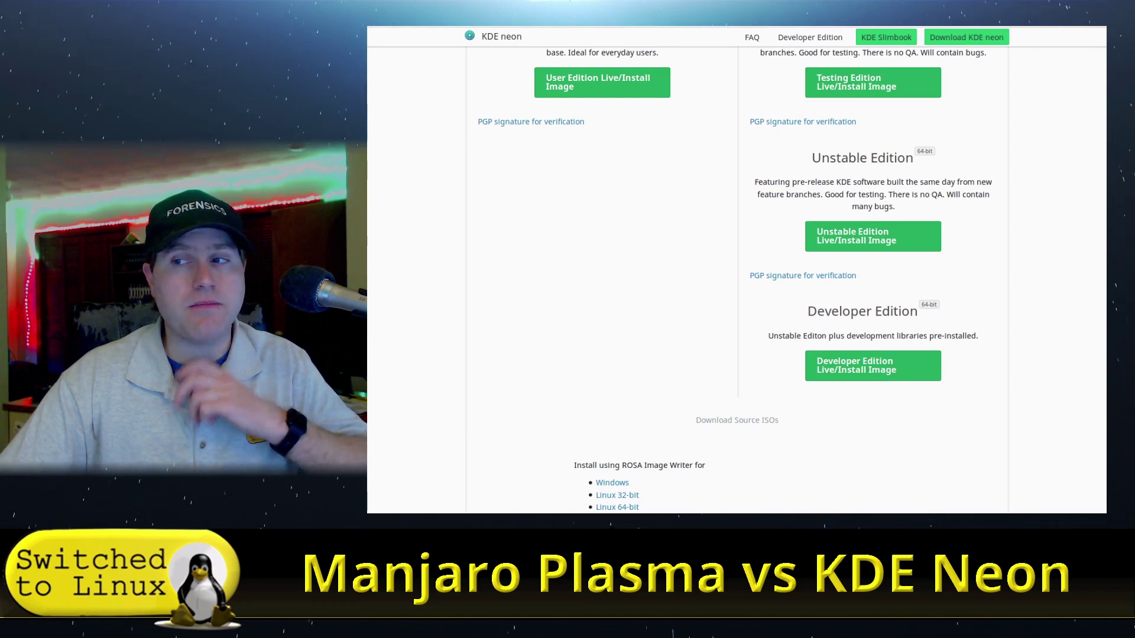
{"action": "scroll", "coordinate": [1039, 373], "scroll_direction": "up", "scroll_amount": 5}
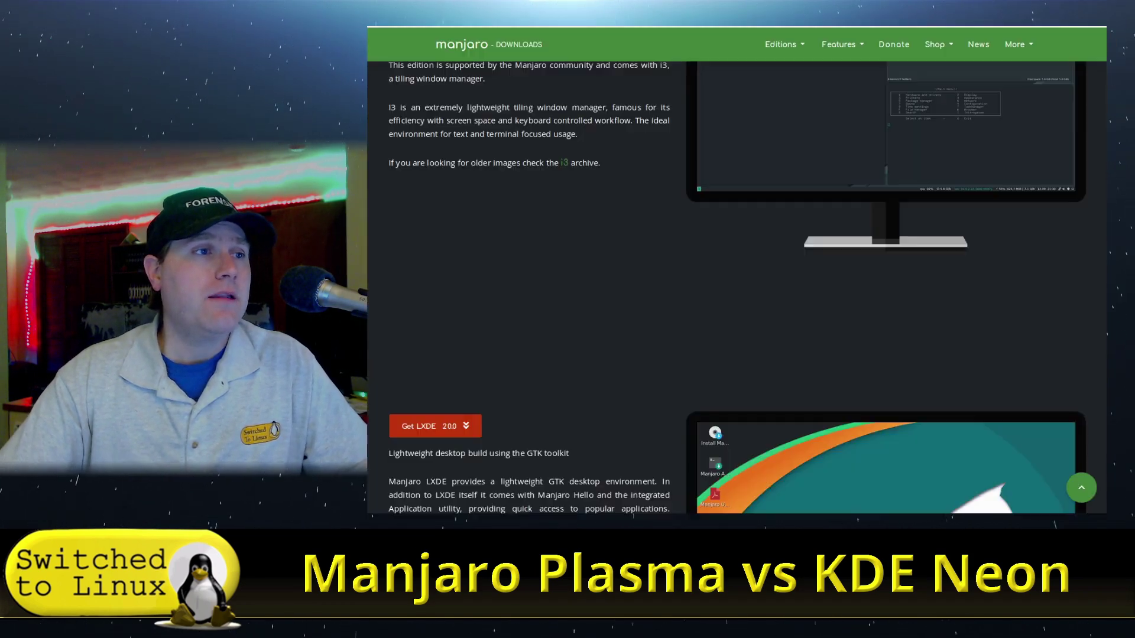
Step: Go from the Manjaro home page to Downloads and scroll through the editions
{"action": "scroll", "coordinate": [743, 378], "scroll_direction": "up", "scroll_amount": 15}
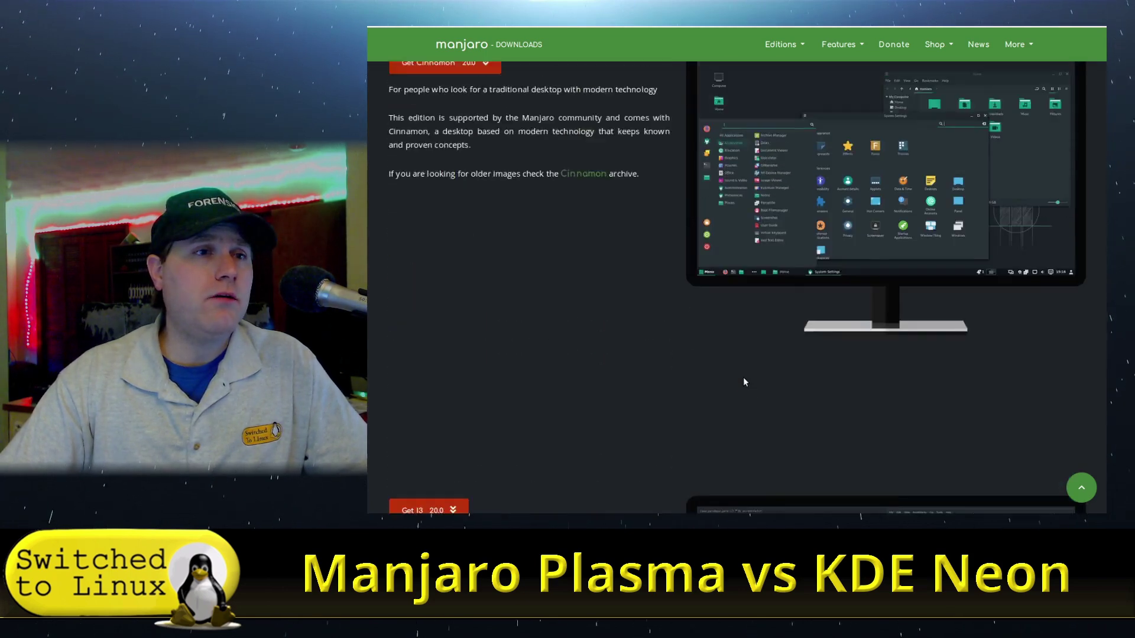
{"action": "scroll", "coordinate": [693, 370], "scroll_direction": "up", "scroll_amount": 10}
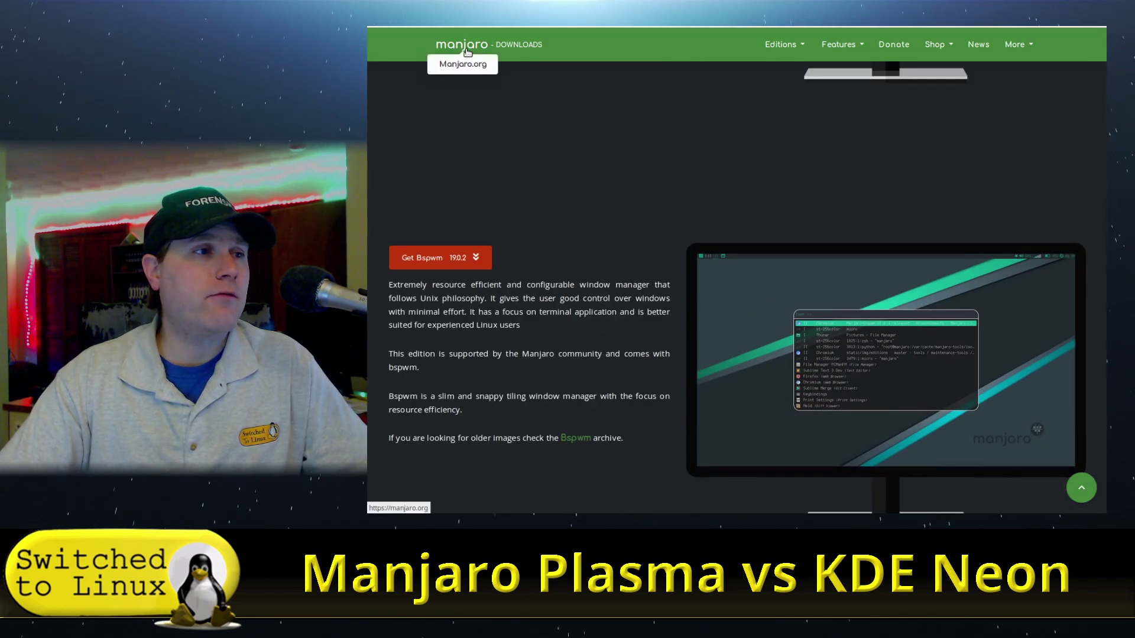
{"action": "left_click", "coordinate": [467, 46]}
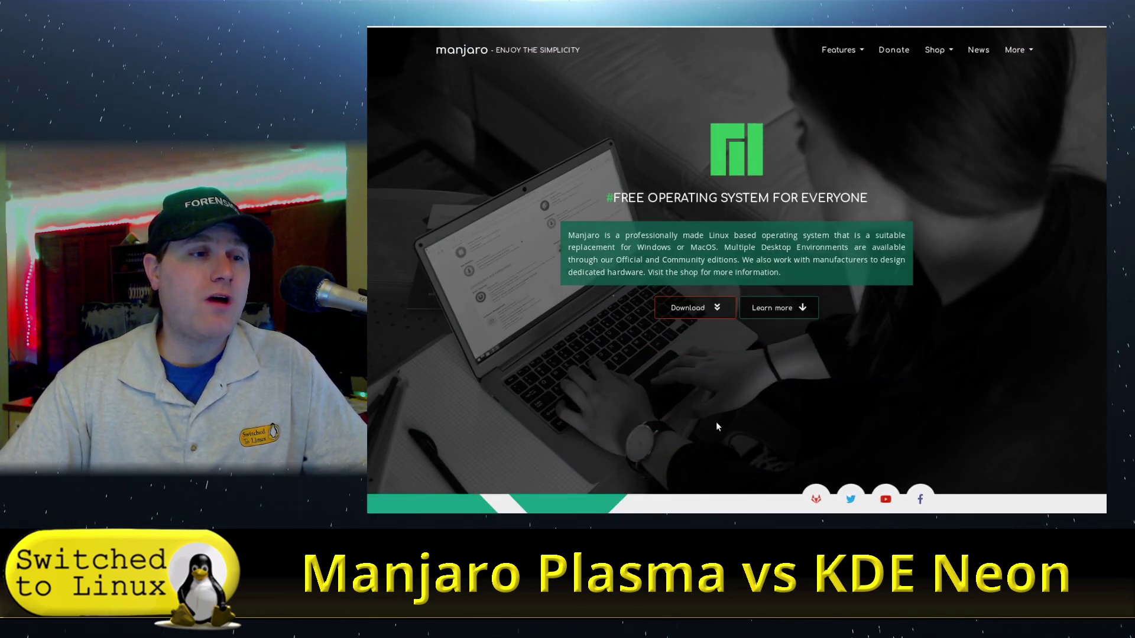
{"action": "left_click", "coordinate": [687, 307]}
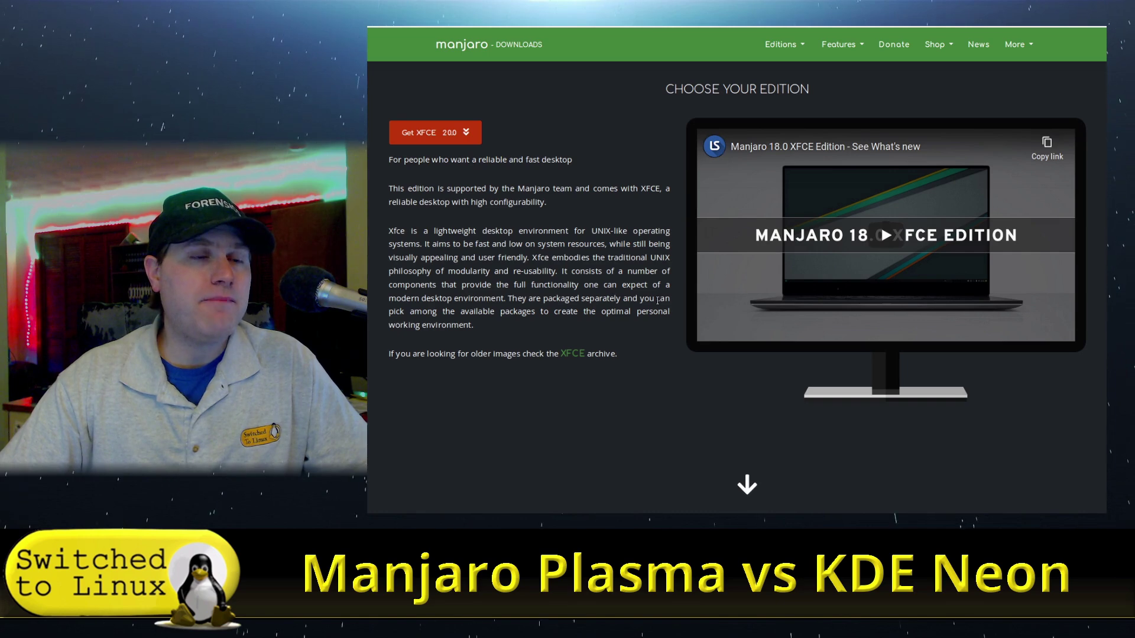
{"action": "scroll", "coordinate": [640, 198], "scroll_direction": "down", "scroll_amount": 3}
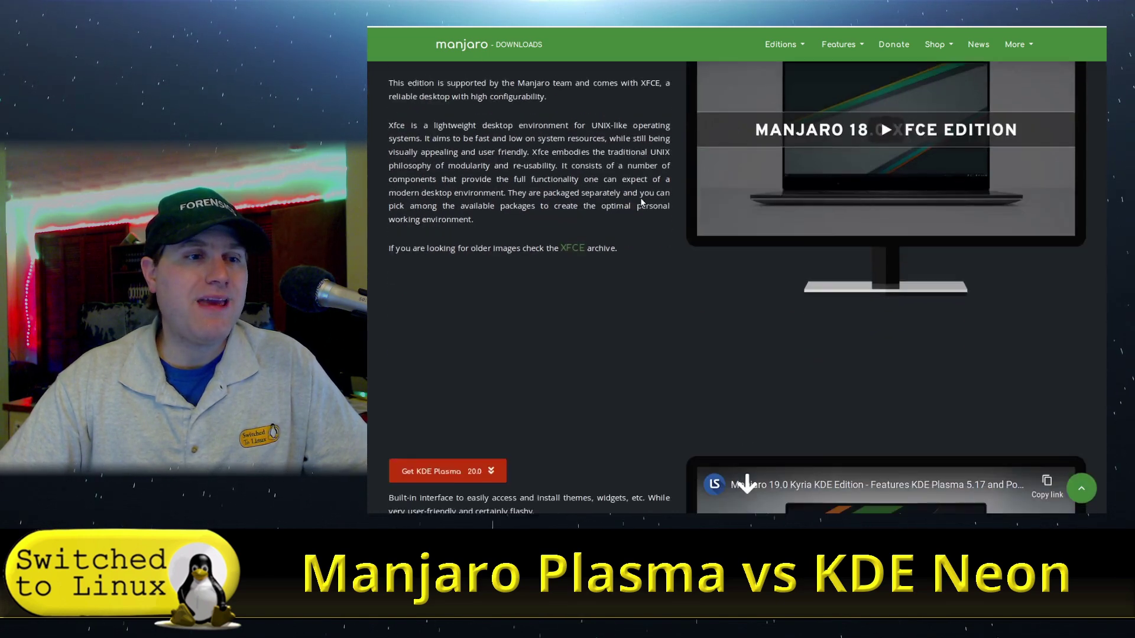
{"action": "scroll", "coordinate": [708, 197], "scroll_direction": "down", "scroll_amount": 3}
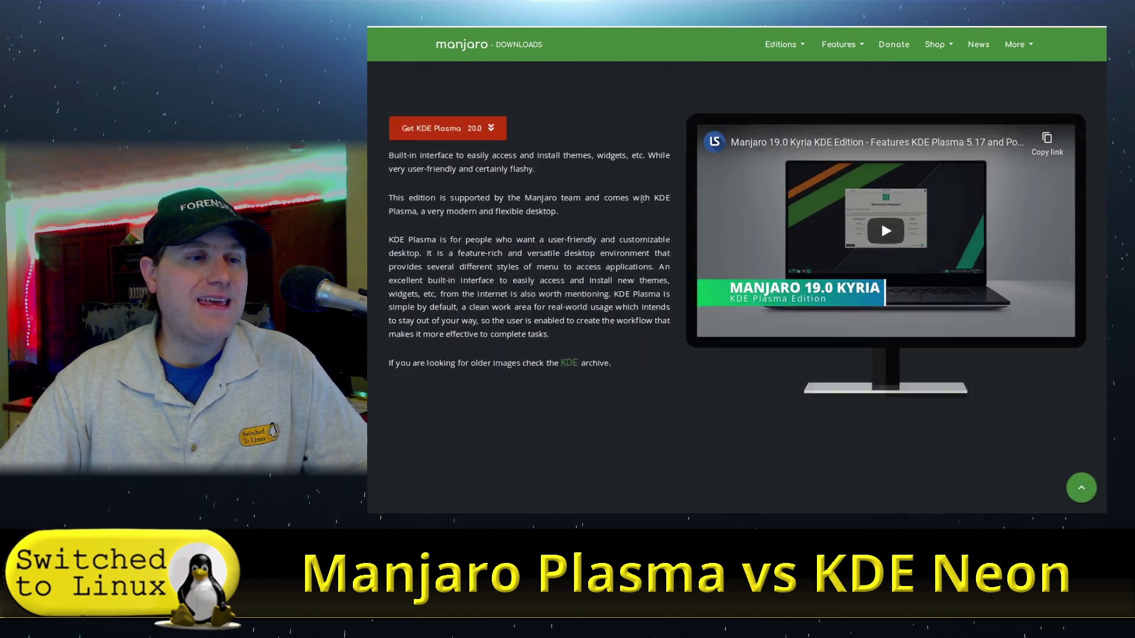
{"action": "scroll", "coordinate": [722, 162], "scroll_direction": "down", "scroll_amount": 4}
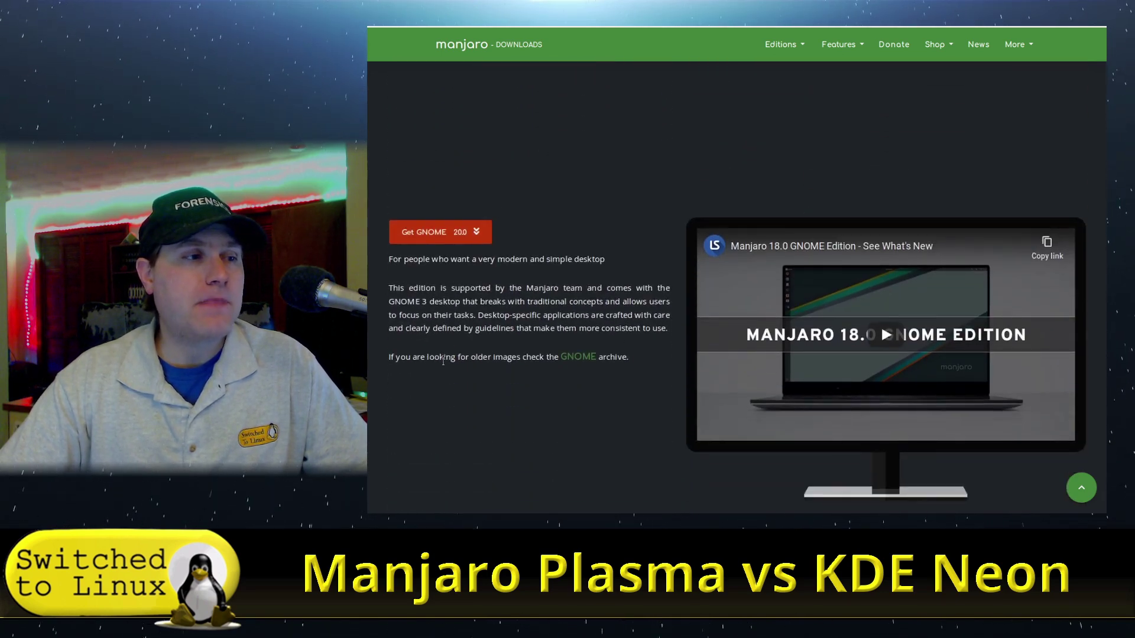
{"action": "scroll", "coordinate": [504, 355], "scroll_direction": "up", "scroll_amount": 10}
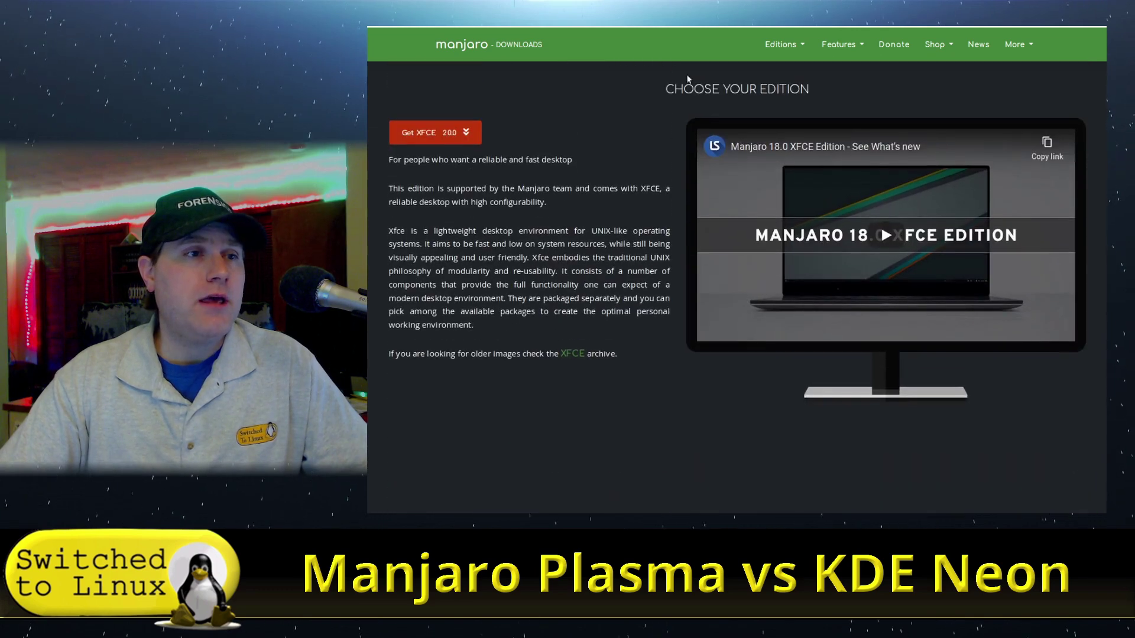
Step: Browse the Official, Community and ARM submenus of the Editions menu, then close it
{"action": "left_click", "coordinate": [786, 42]}
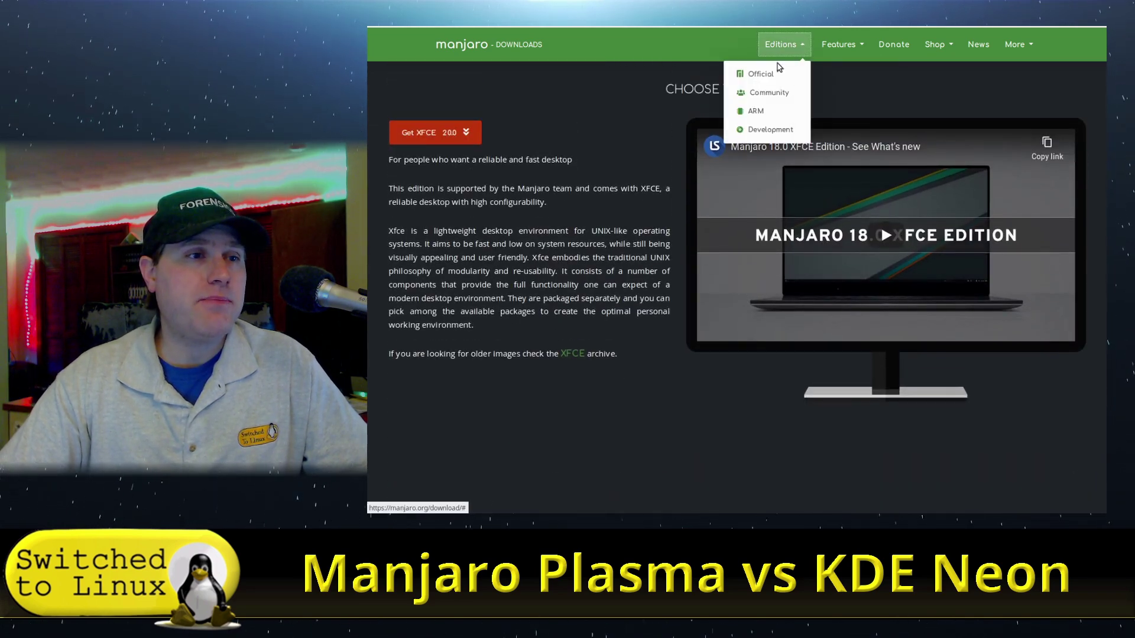
{"action": "mouse_move", "coordinate": [769, 80]}
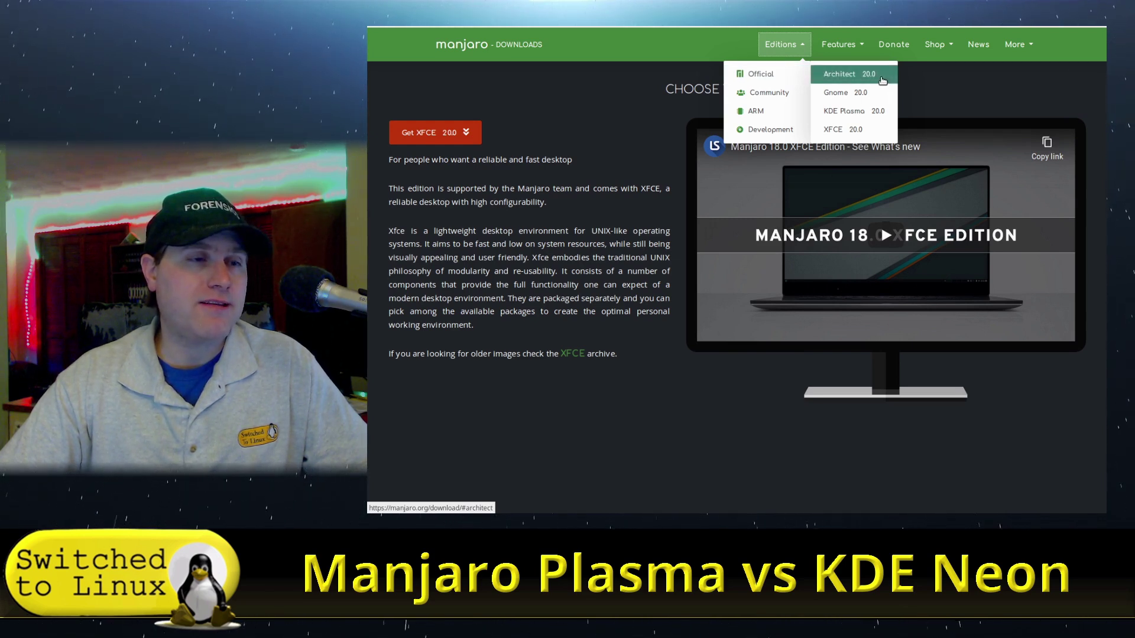
{"action": "mouse_move", "coordinate": [809, 95]}
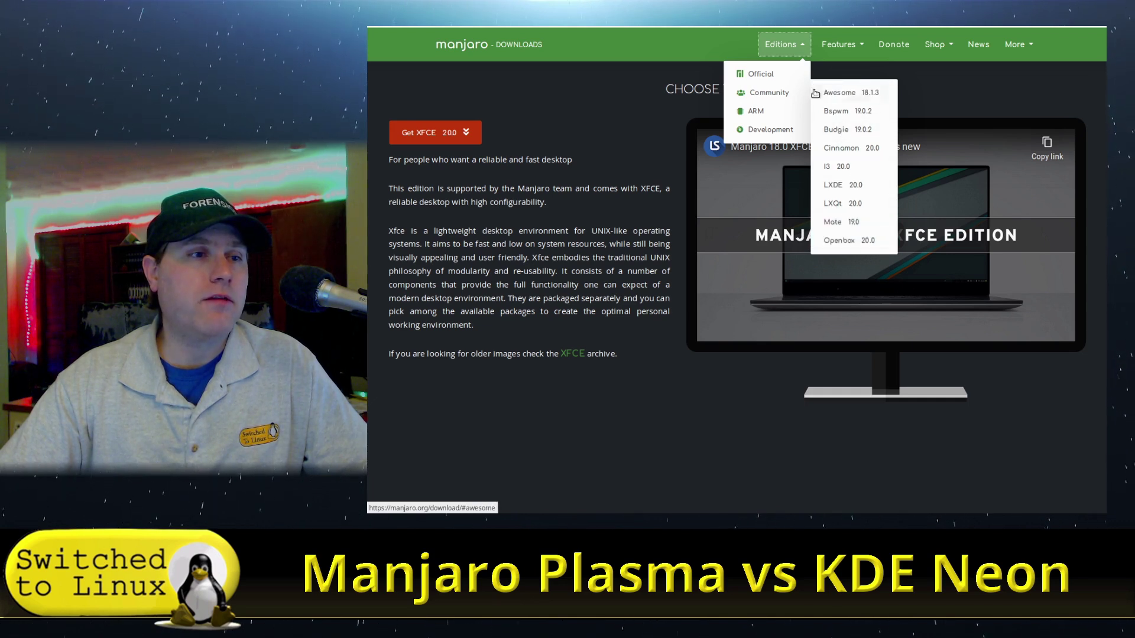
{"action": "mouse_move", "coordinate": [769, 111]}
{"action": "mouse_move", "coordinate": [849, 199]}
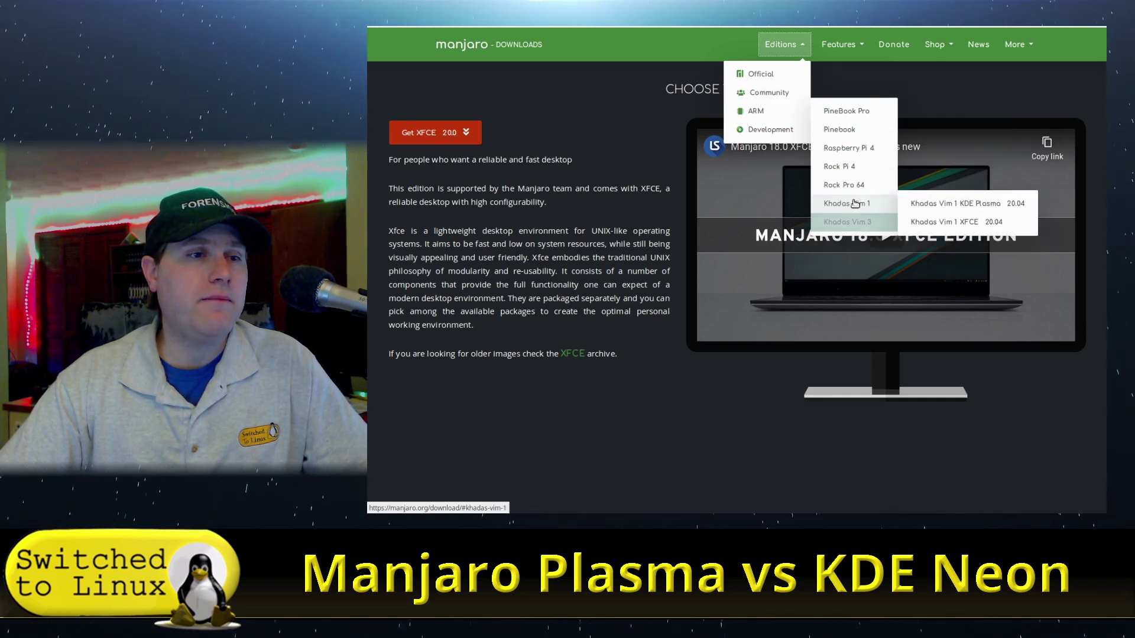
{"action": "mouse_move", "coordinate": [872, 130]}
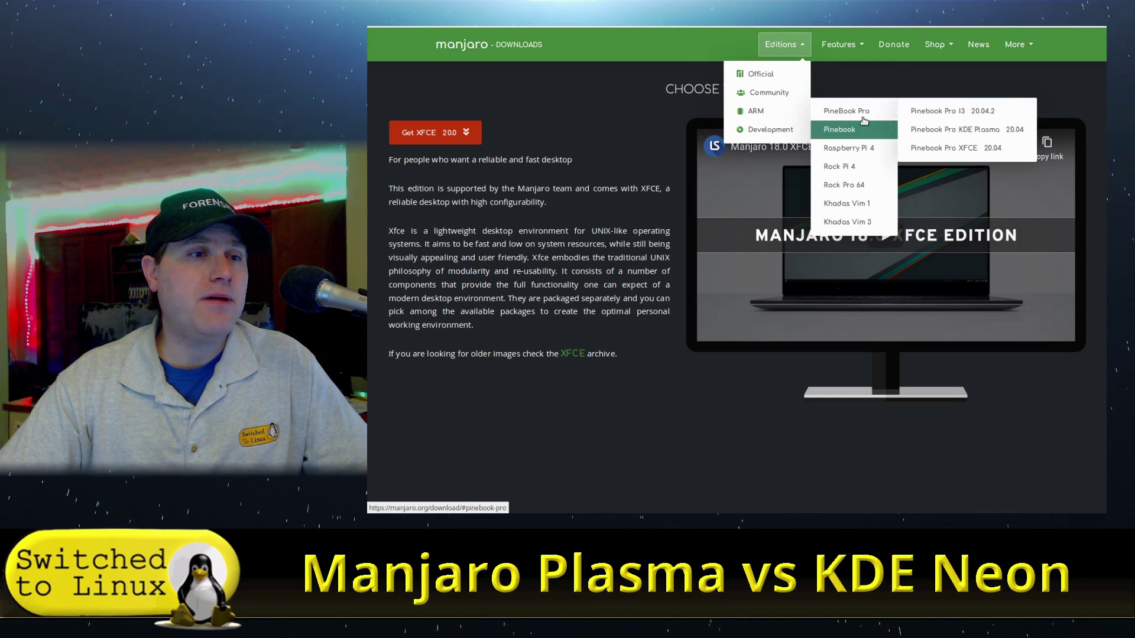
{"action": "left_click", "coordinate": [960, 97]}
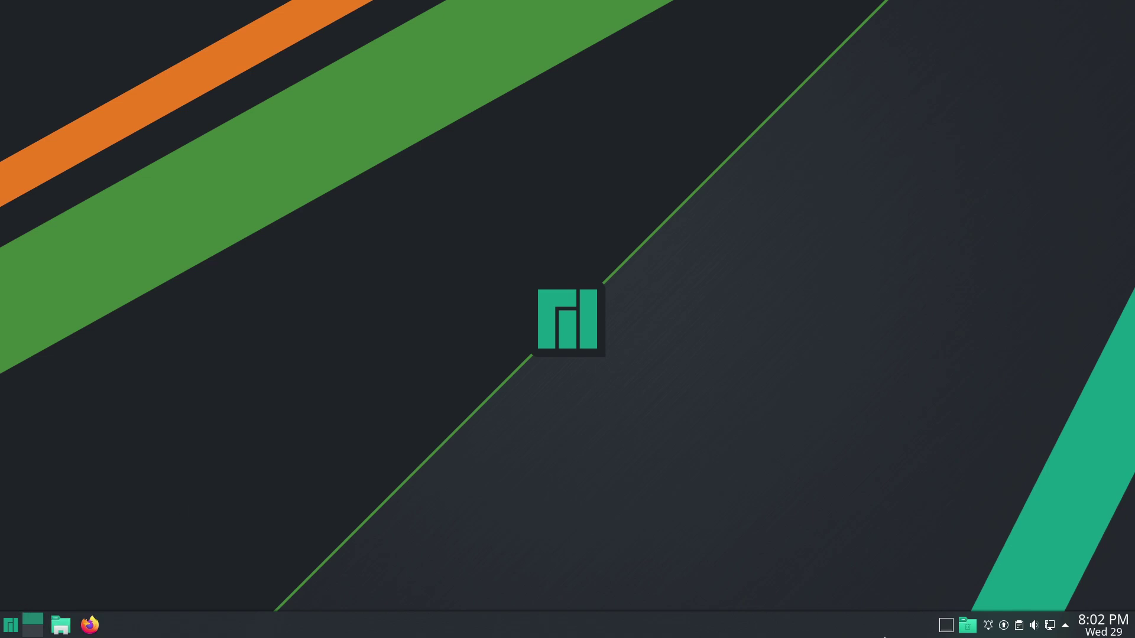
Step: Open the Kickoff application launcher from the left end of the Manjaro panel
{"action": "mouse_move", "coordinate": [1006, 630]}
{"action": "left_click", "coordinate": [10, 625]}
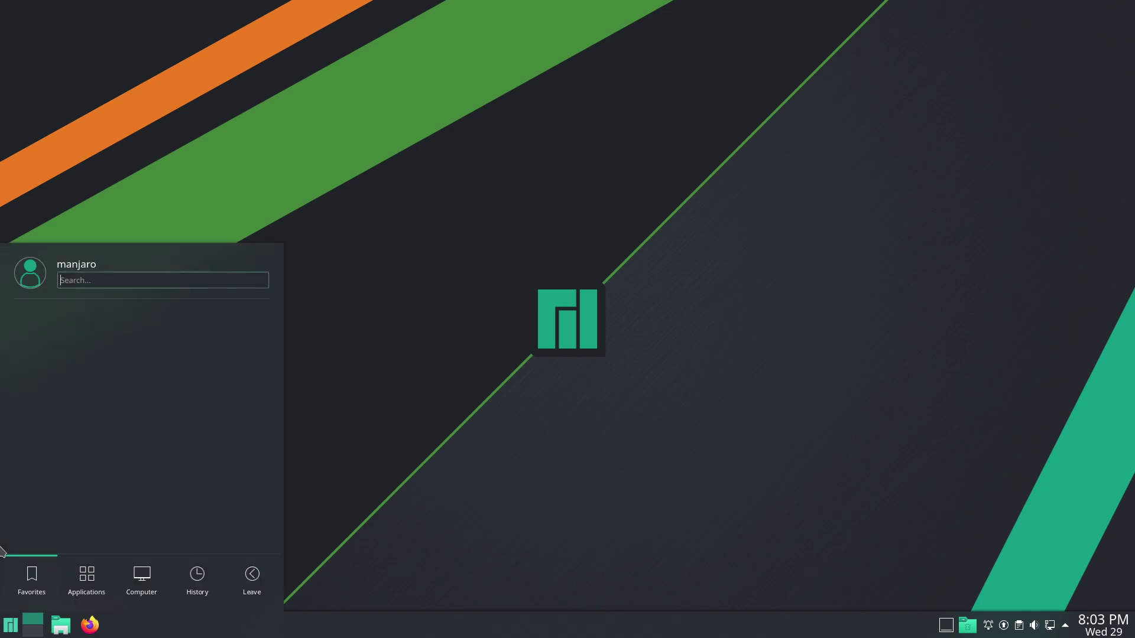
Step: Launch KSysGuard via 'ksy', centre its window, and show the System Load graphs
{"action": "type", "text": "ksy"}
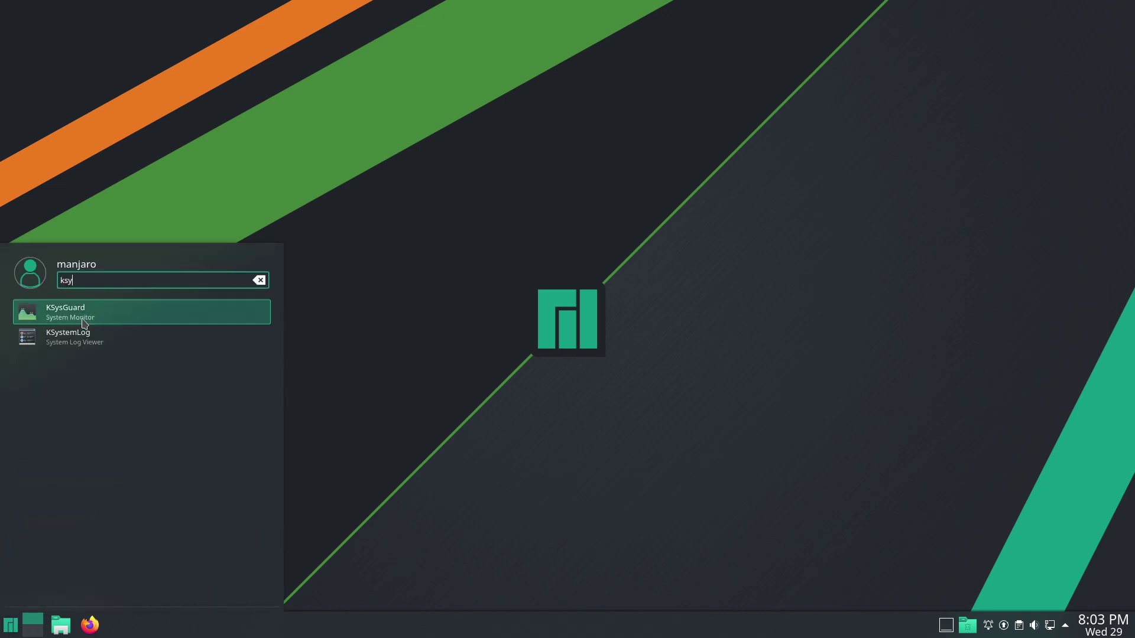
{"action": "left_click", "coordinate": [86, 316]}
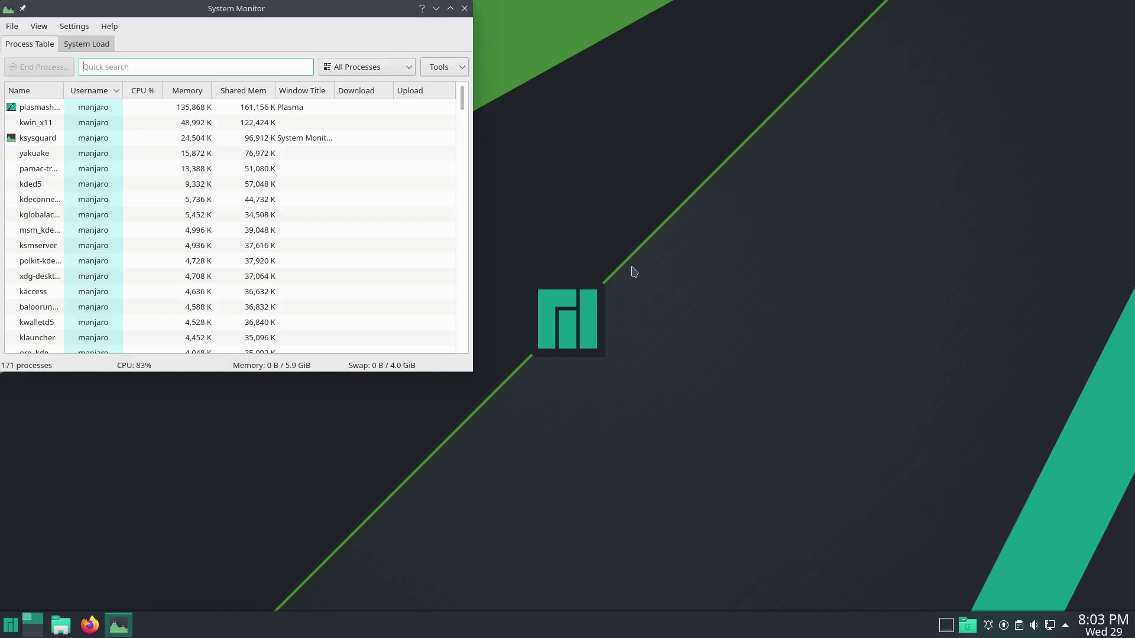
{"action": "left_click_drag", "start_coordinate": [332, 46], "coordinate": [608, 165]}
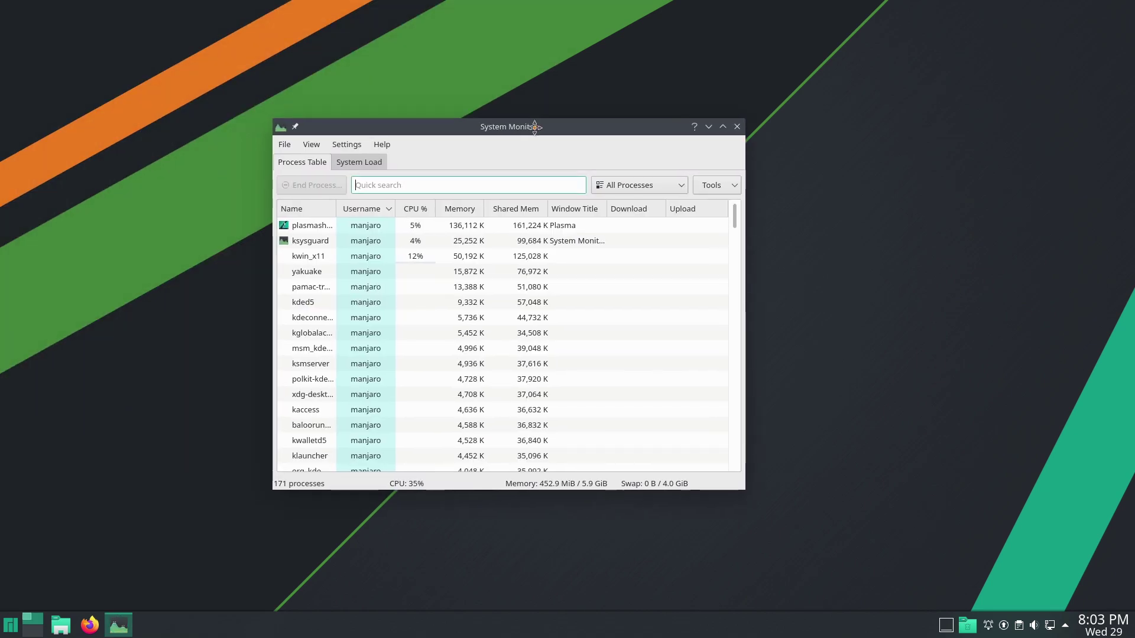
{"action": "left_click", "coordinate": [376, 166]}
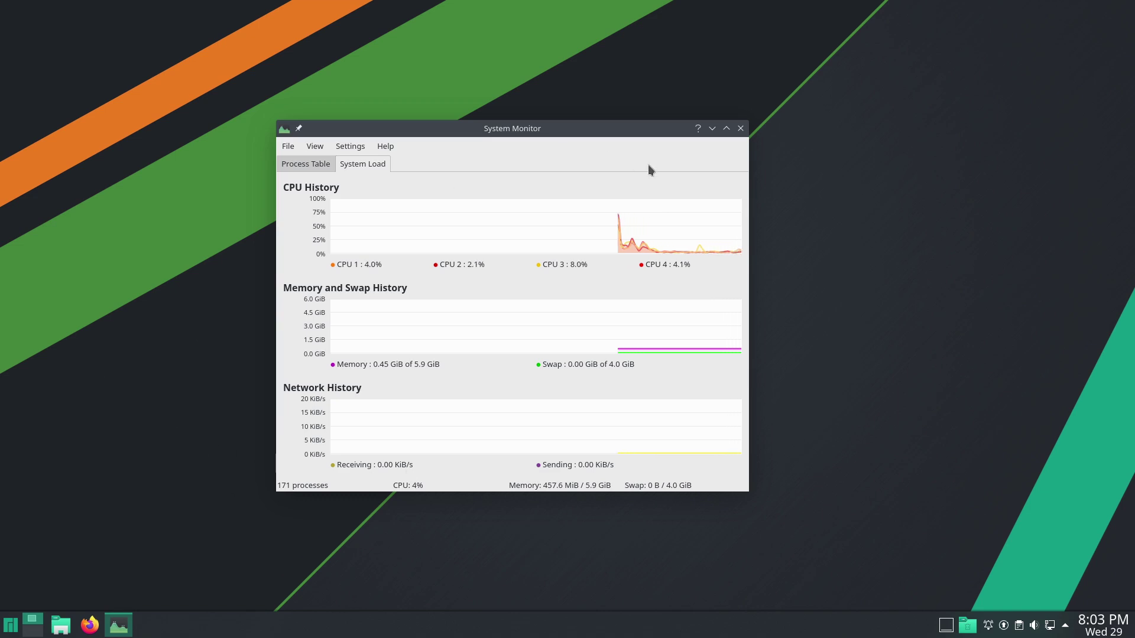
Step: Search 'about' to launch System Information showing Plasma 5.18.4, then close it
{"action": "left_click", "coordinate": [741, 133]}
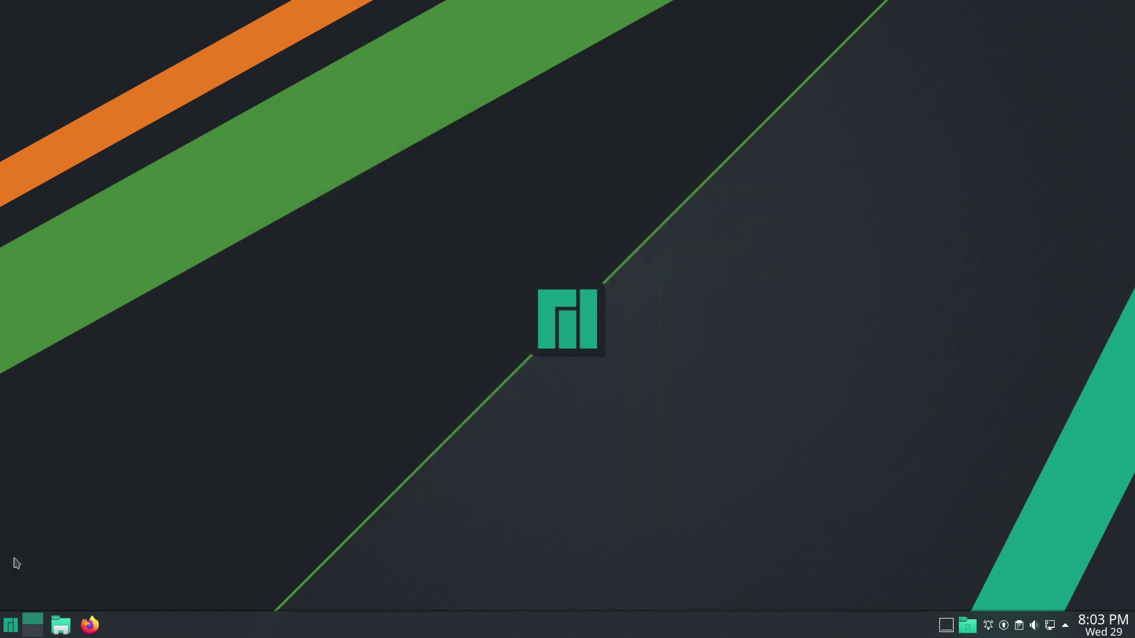
{"action": "left_click", "coordinate": [4, 631]}
{"action": "type", "text": "about"}
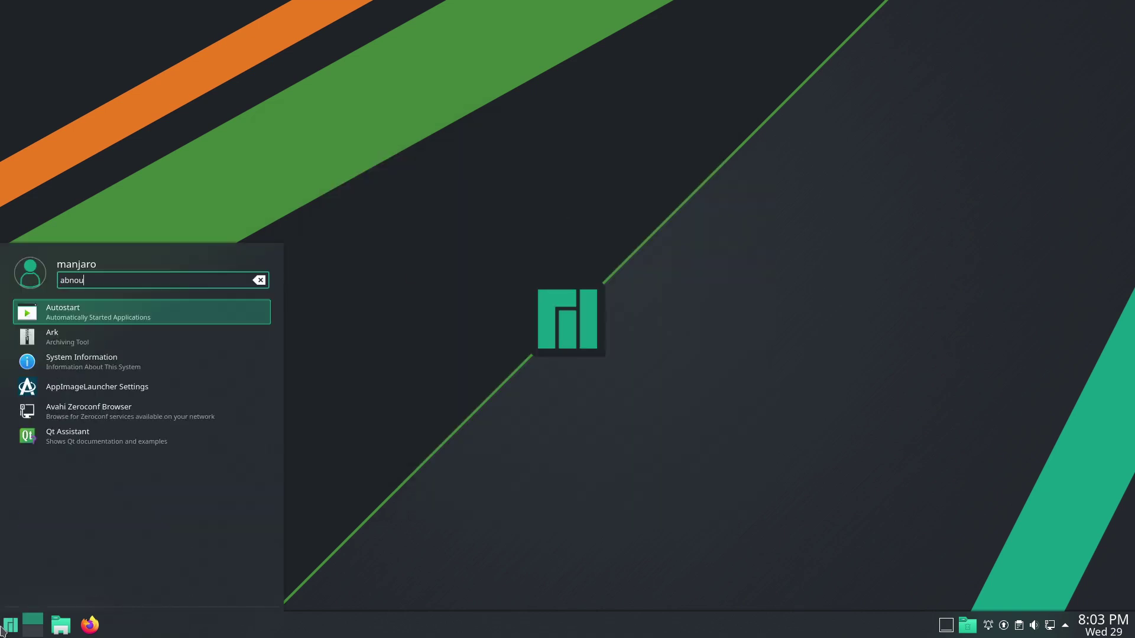
{"action": "key", "text": "BackSpace"}
{"action": "key", "text": "BackSpace"}
{"action": "key", "text": "BackSpace"}
{"action": "key", "text": "BackSpace"}
{"action": "key", "text": "BackSpace"}
{"action": "type", "text": "about"}
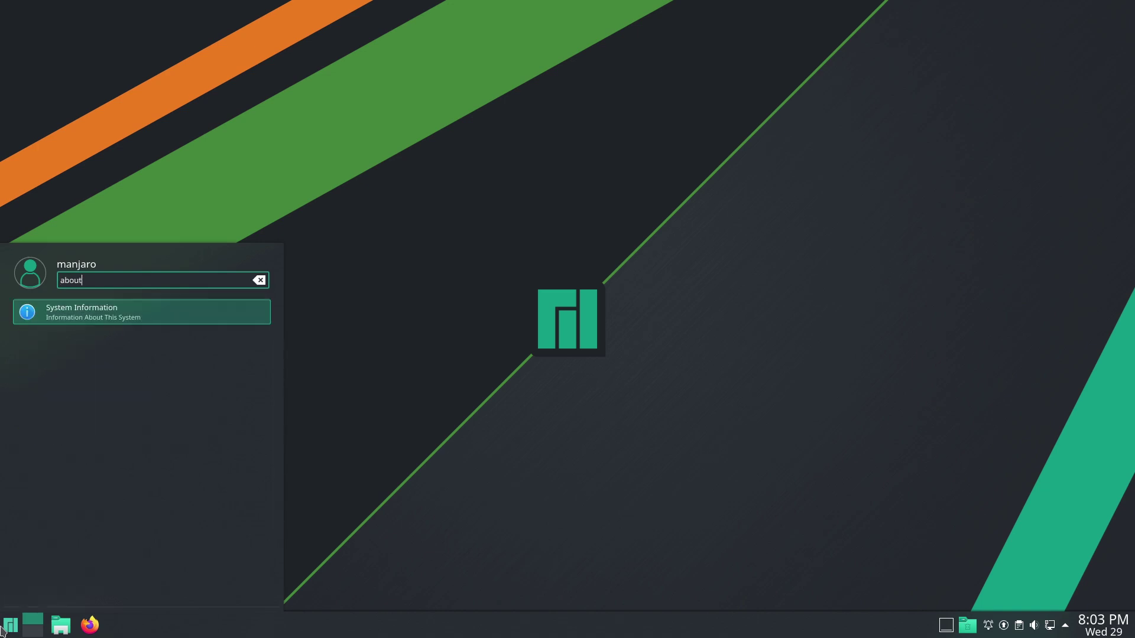
{"action": "key", "text": "Return"}
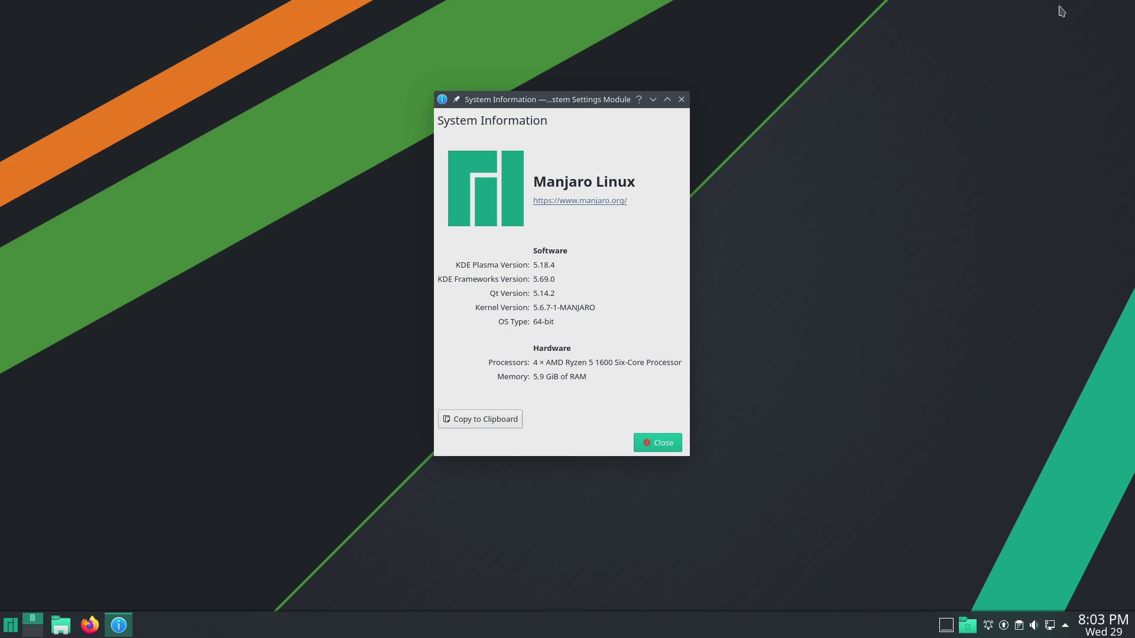
{"action": "left_click", "coordinate": [681, 100]}
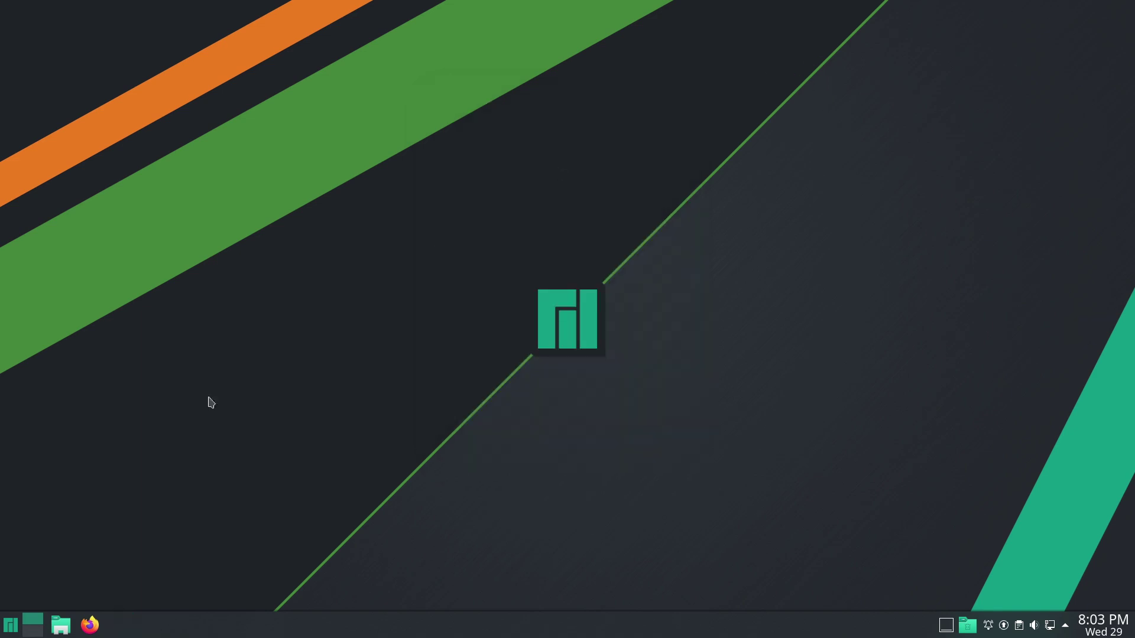
{"action": "left_click", "coordinate": [10, 625]}
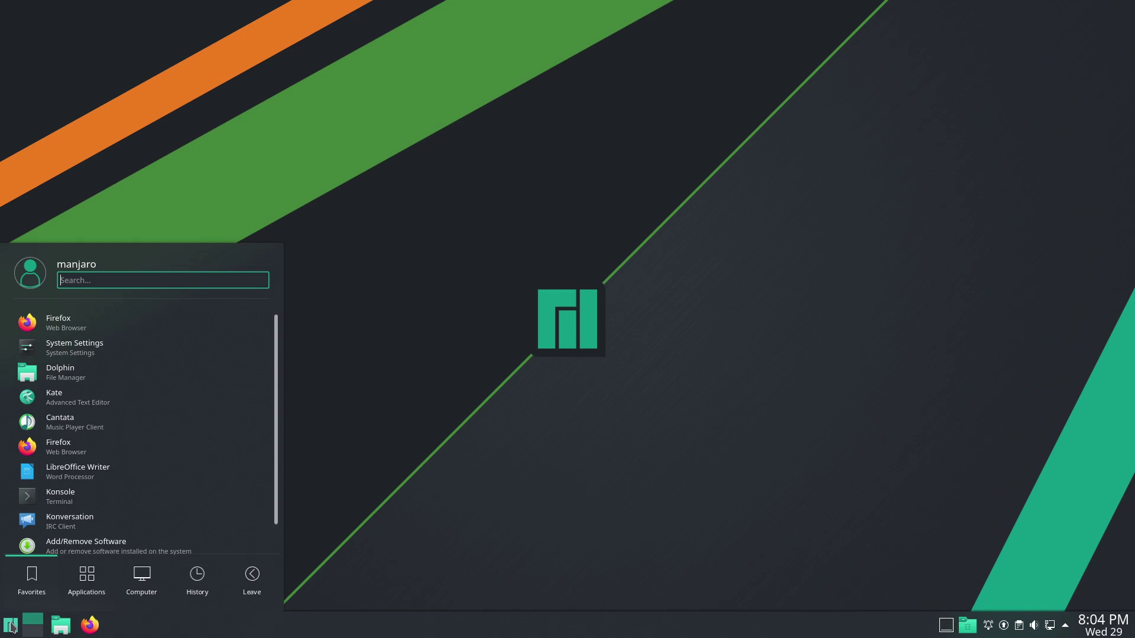
{"action": "type", "text": "konsole"}
{"action": "key", "text": "Return"}
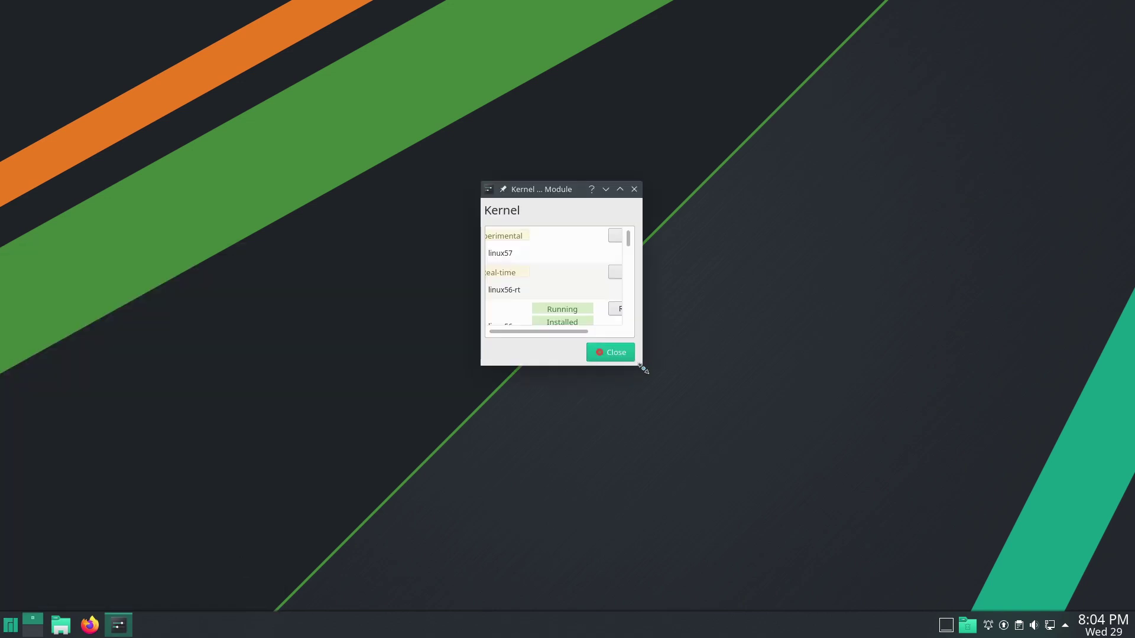
{"action": "left_click_drag", "start_coordinate": [641, 365], "coordinate": [865, 536]}
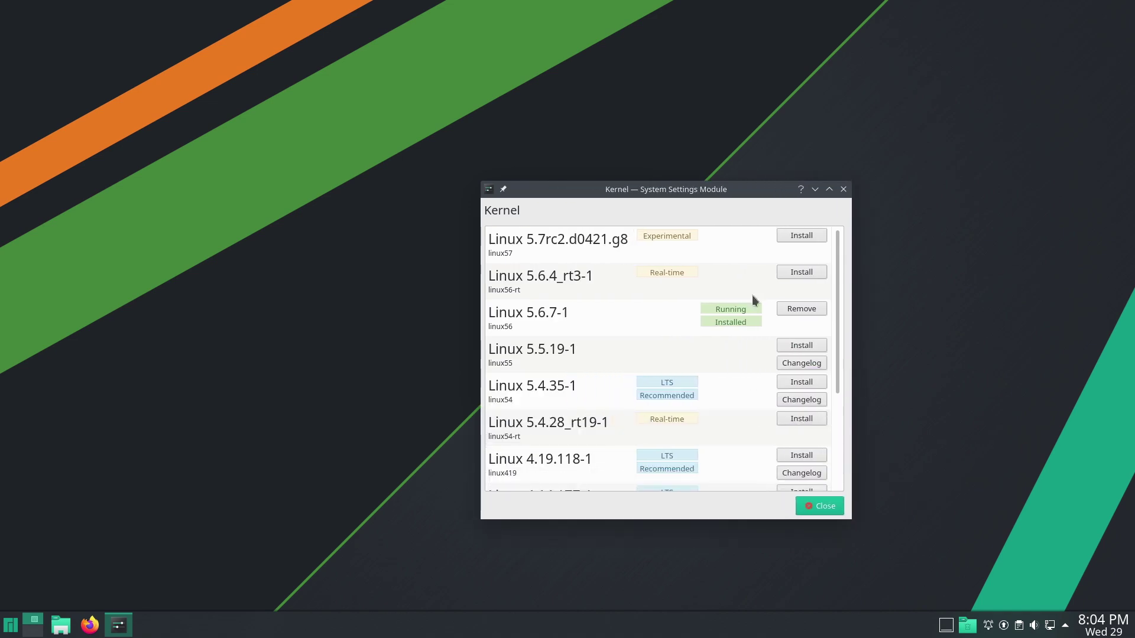
{"action": "left_click_drag", "start_coordinate": [618, 189], "coordinate": [493, 133]}
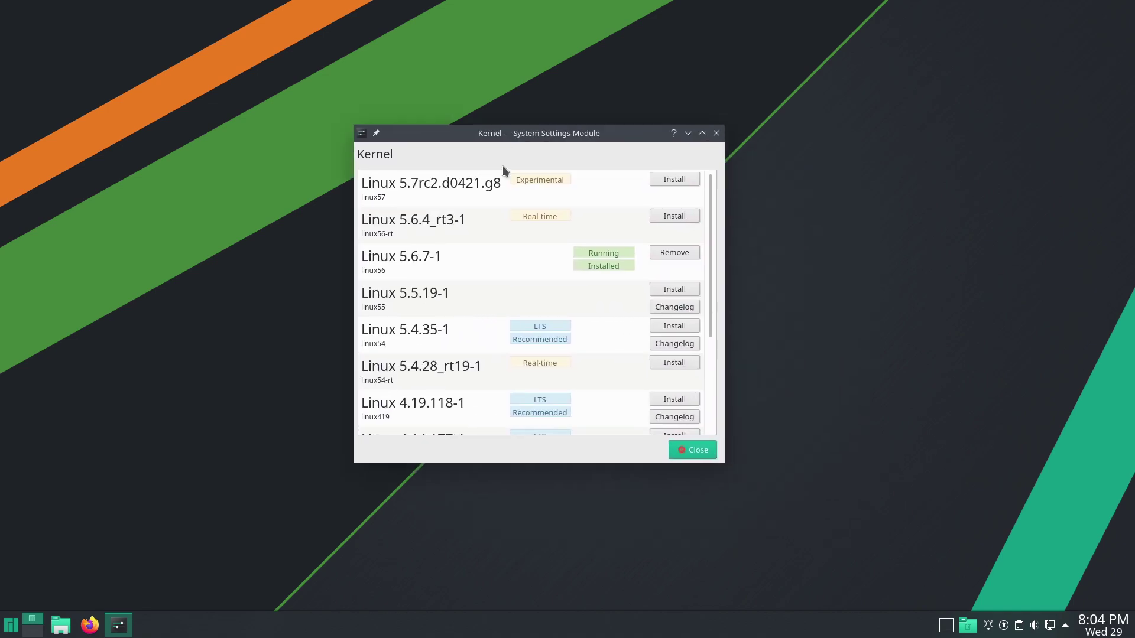
{"action": "left_click", "coordinate": [717, 135]}
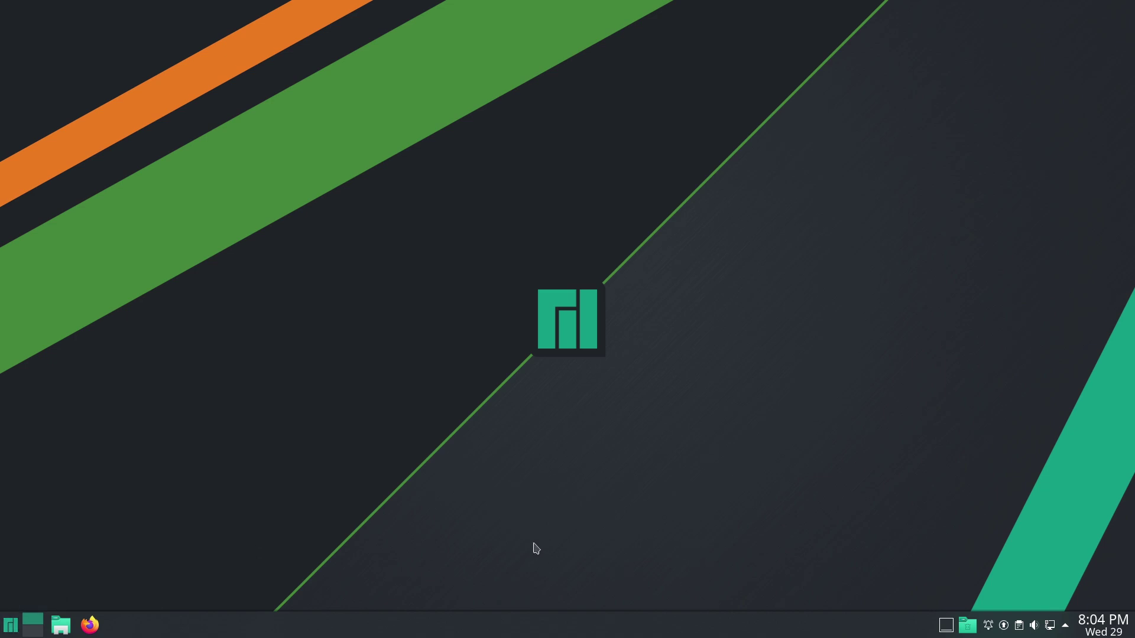
{"action": "left_click", "coordinate": [9, 627]}
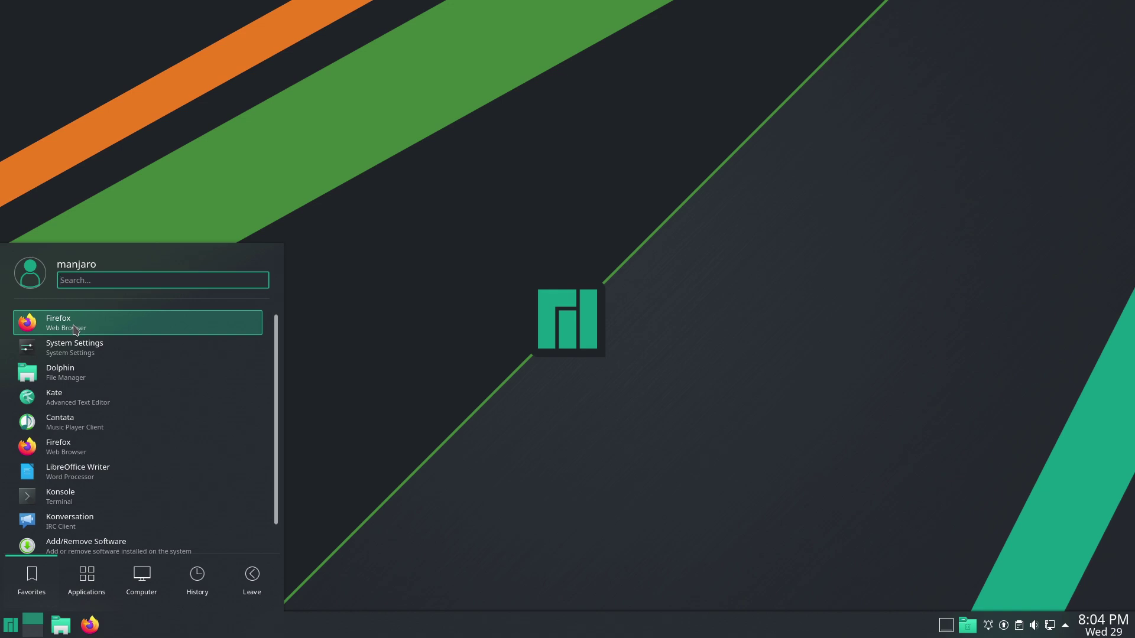
Step: Launch System Settings, centre its window, and show the Global Theme page
{"action": "left_click", "coordinate": [73, 348]}
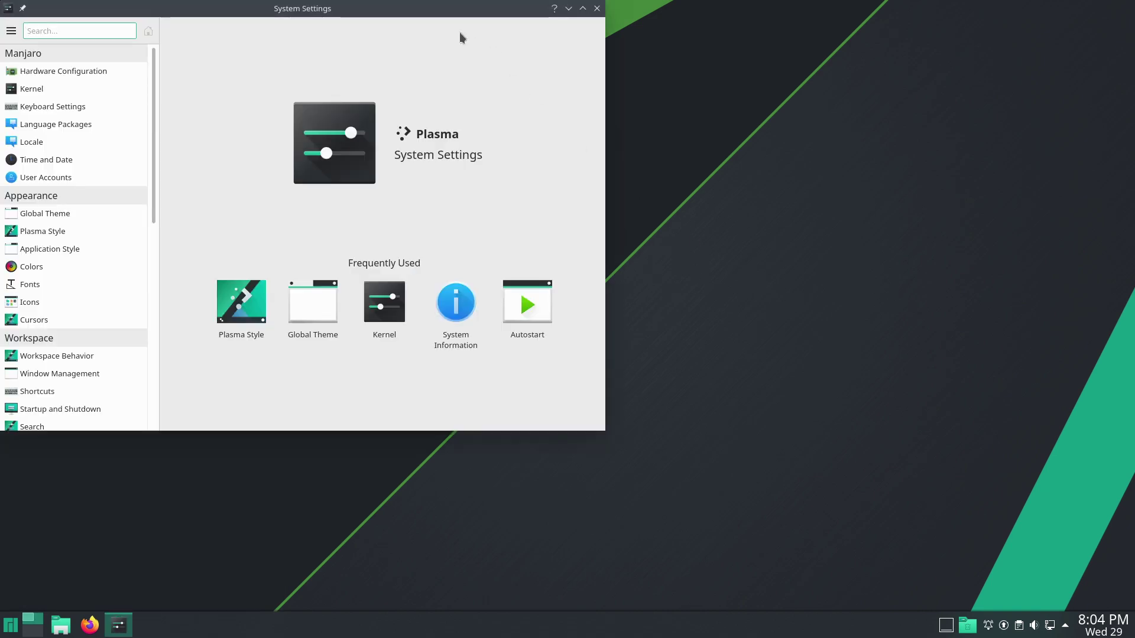
{"action": "left_click_drag", "start_coordinate": [431, 16], "coordinate": [646, 133]}
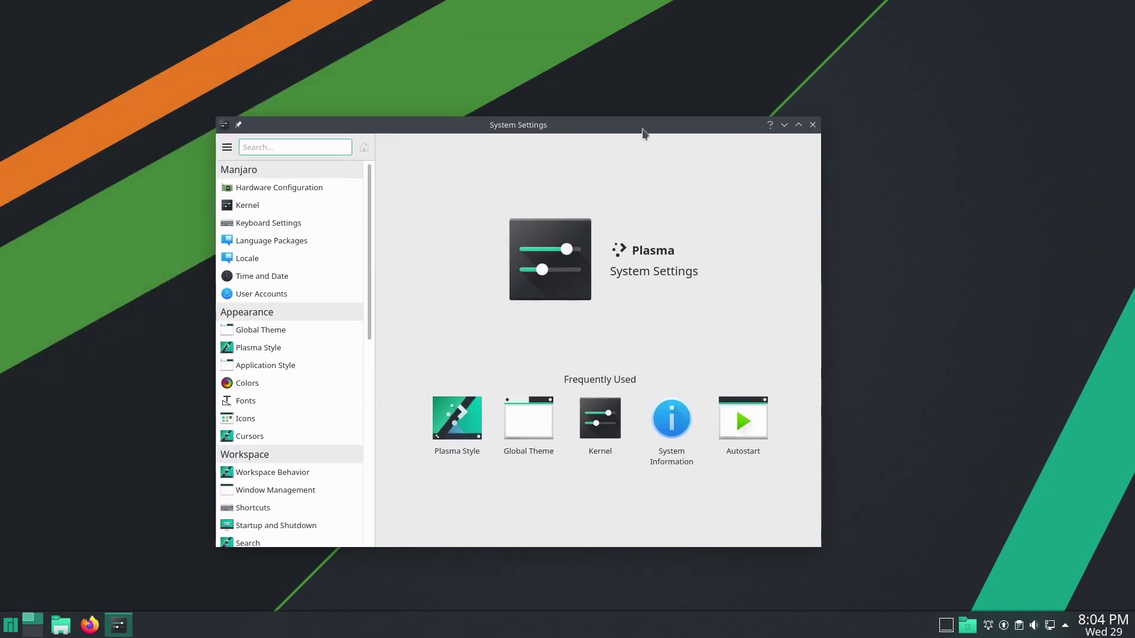
{"action": "left_click", "coordinate": [277, 331]}
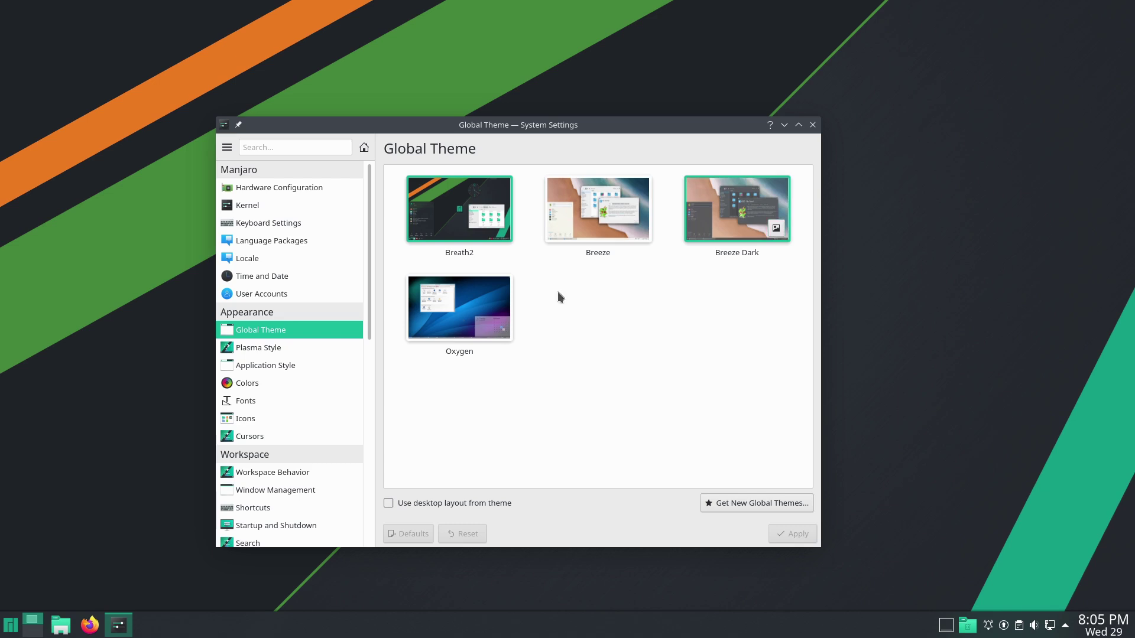
Step: Apply the breath2 Plasma style from the Plasma Style page
{"action": "left_click", "coordinate": [260, 349]}
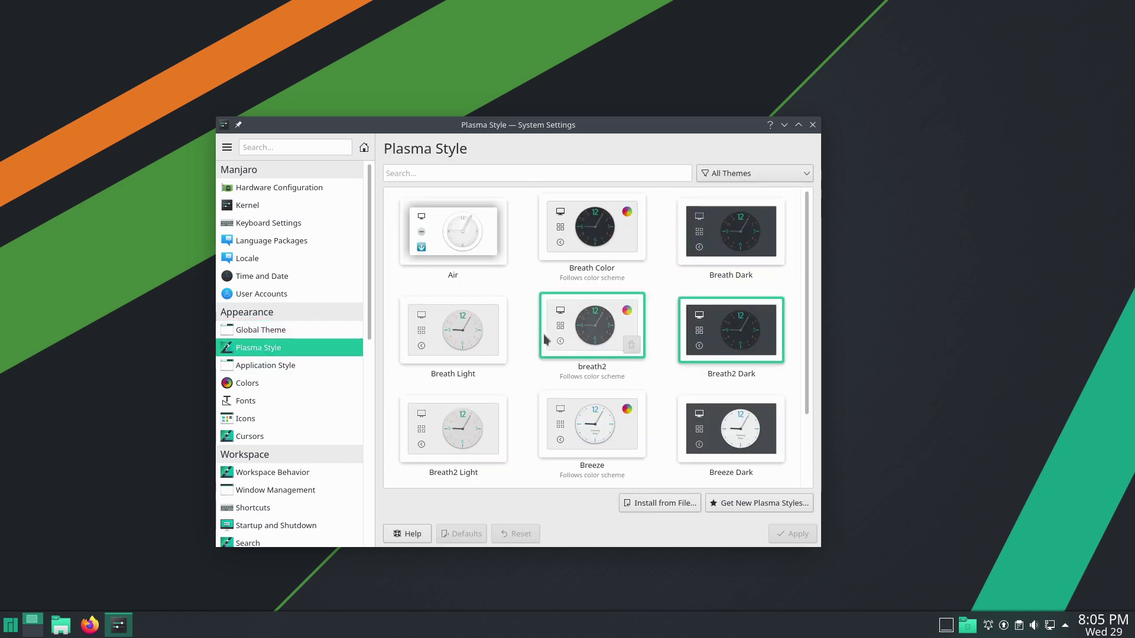
{"action": "scroll", "coordinate": [733, 414], "scroll_direction": "down", "scroll_amount": 1}
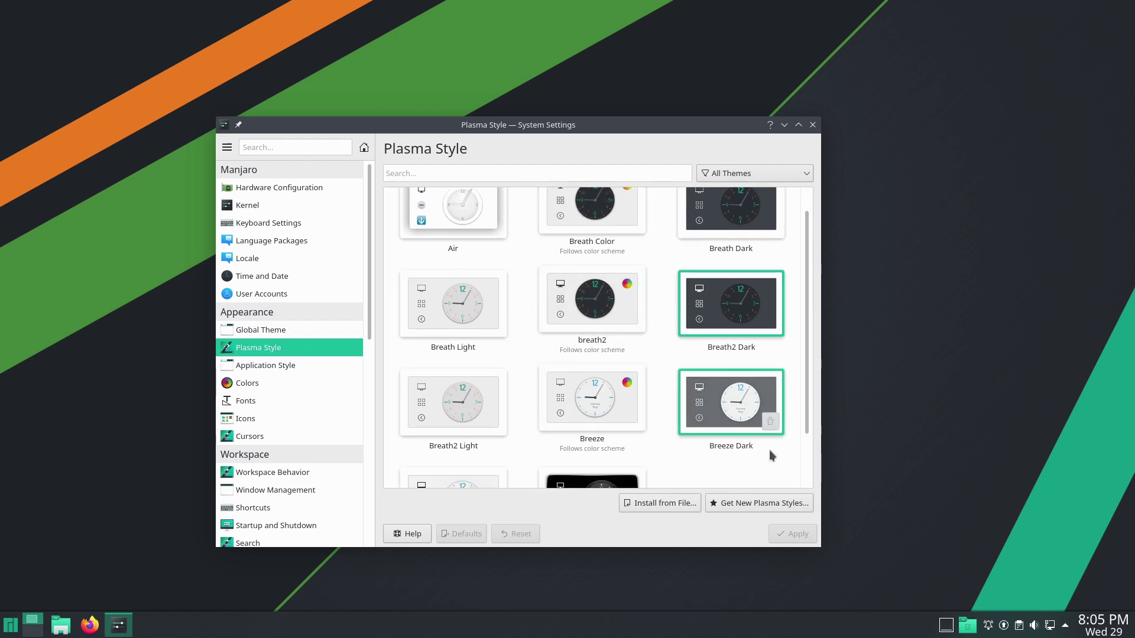
{"action": "scroll", "coordinate": [770, 456], "scroll_direction": "down", "scroll_amount": 1}
{"action": "scroll", "coordinate": [808, 466], "scroll_direction": "down", "scroll_amount": 1}
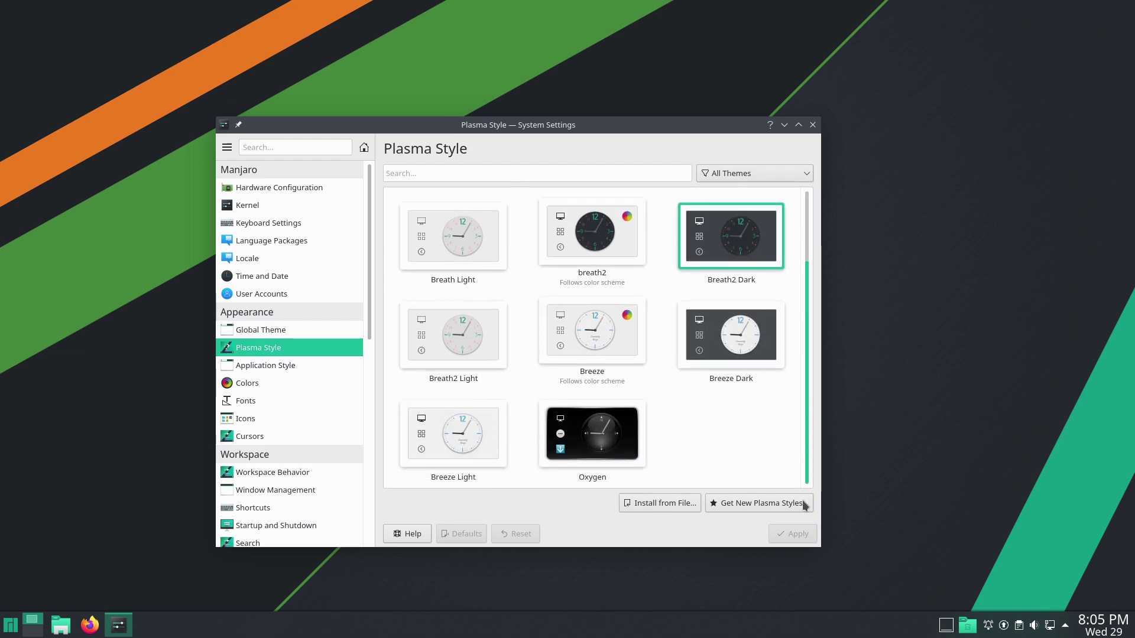
{"action": "scroll", "coordinate": [807, 414], "scroll_direction": "up", "scroll_amount": 3}
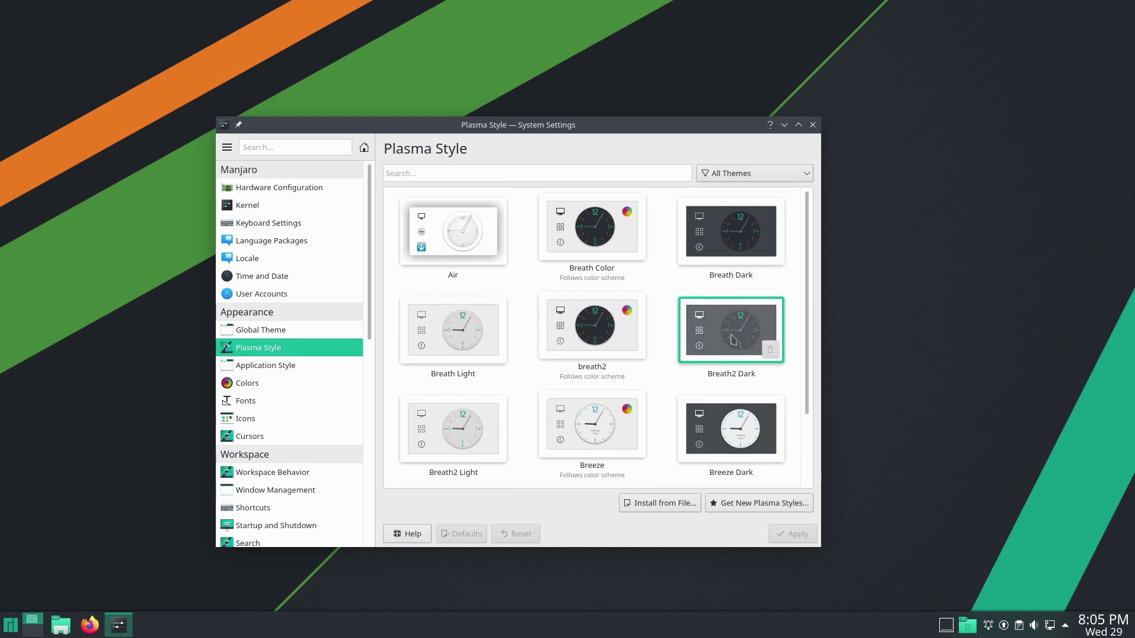
{"action": "left_click", "coordinate": [577, 353]}
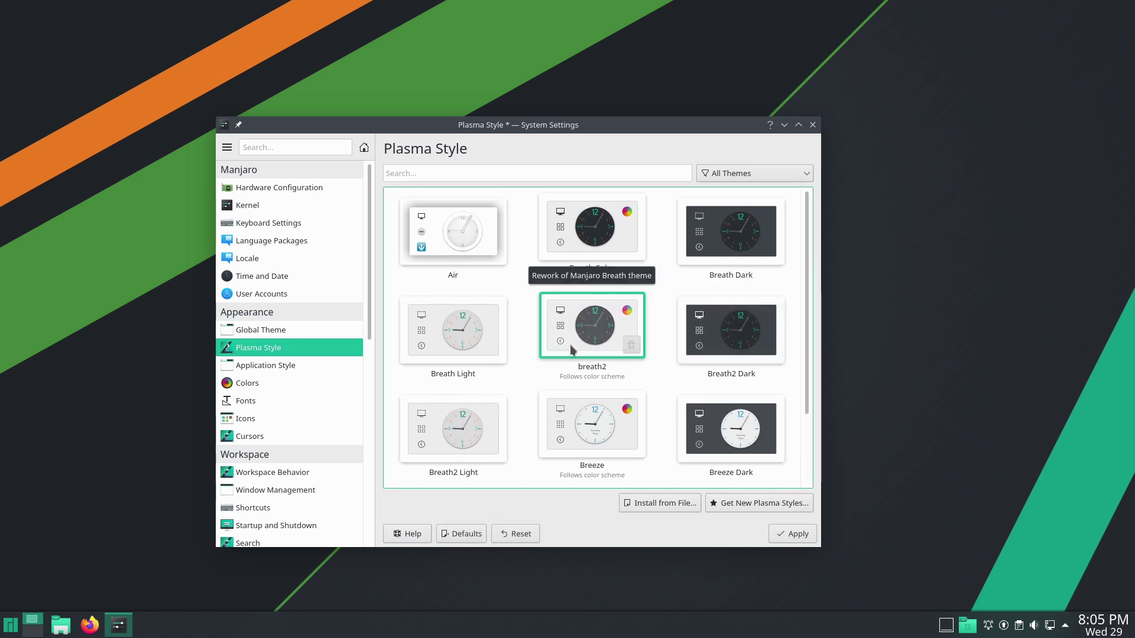
{"action": "left_click_drag", "start_coordinate": [694, 121], "coordinate": [788, 90]}
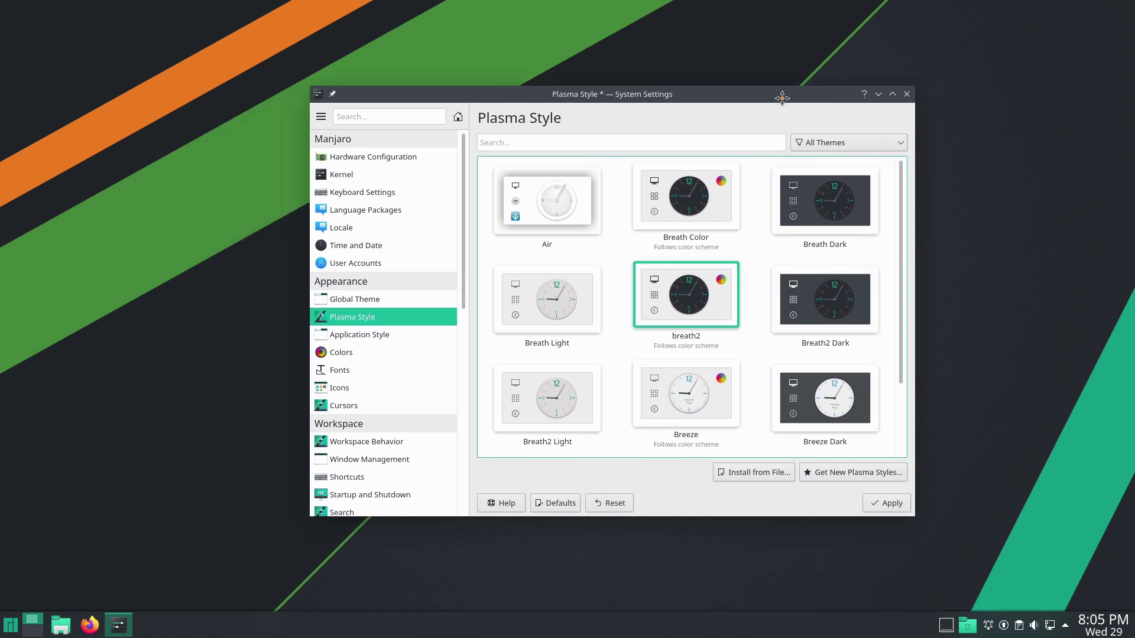
{"action": "left_click", "coordinate": [887, 502]}
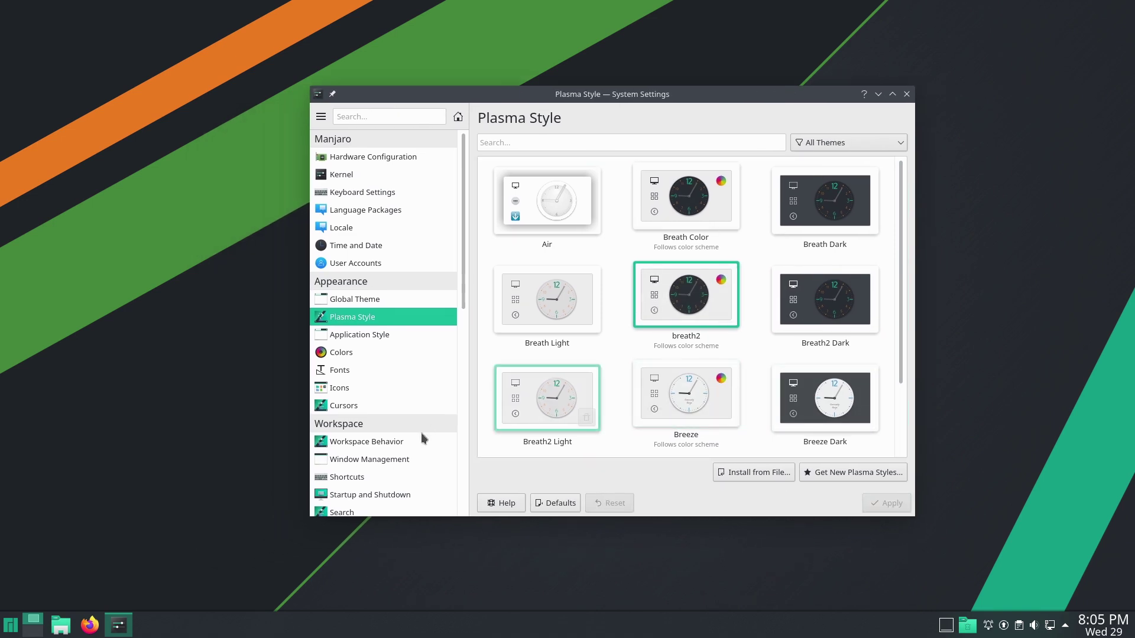
Step: Switch the Plasma style back to Breath2 Dark, apply it, and close System Settings
{"action": "left_click", "coordinate": [8, 628]}
{"action": "left_click", "coordinate": [8, 629]}
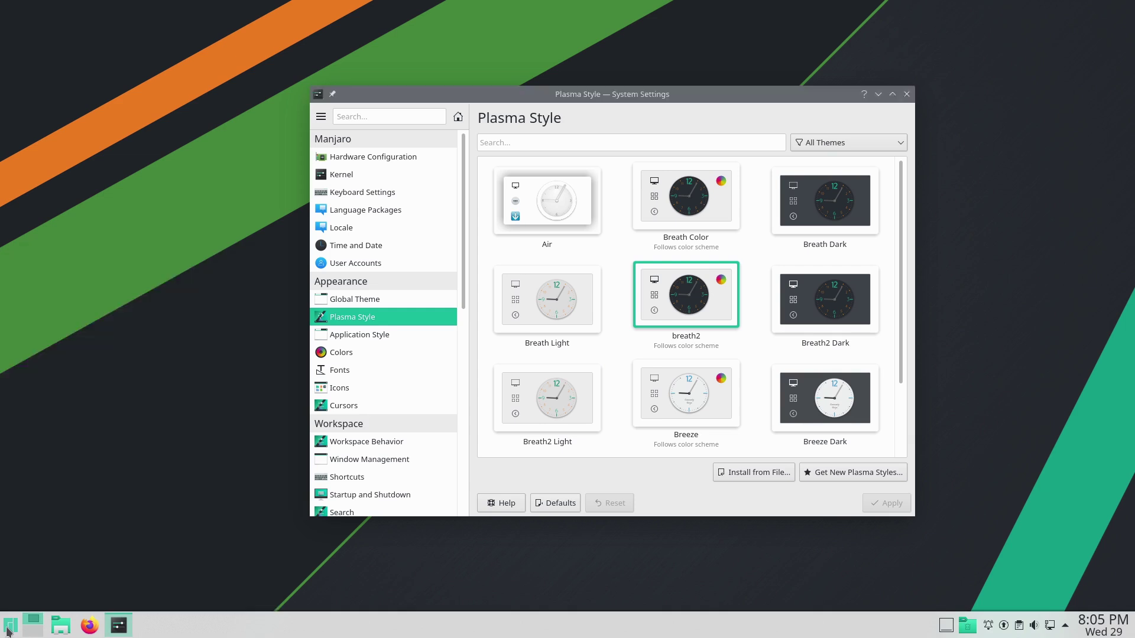
{"action": "left_click", "coordinate": [825, 298]}
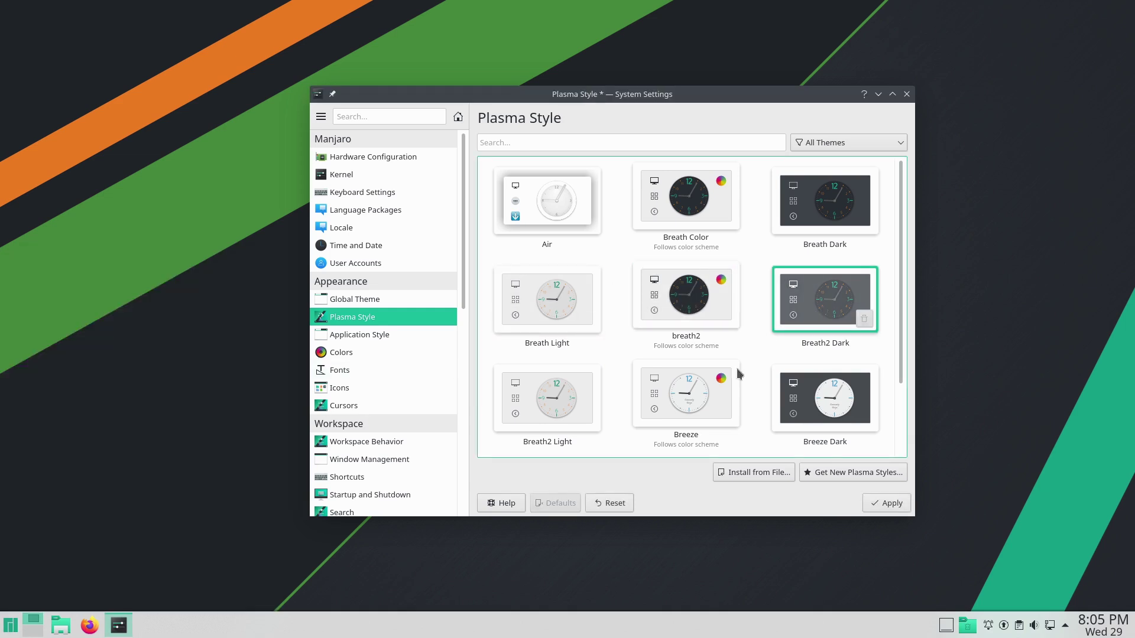
{"action": "left_click", "coordinate": [888, 502]}
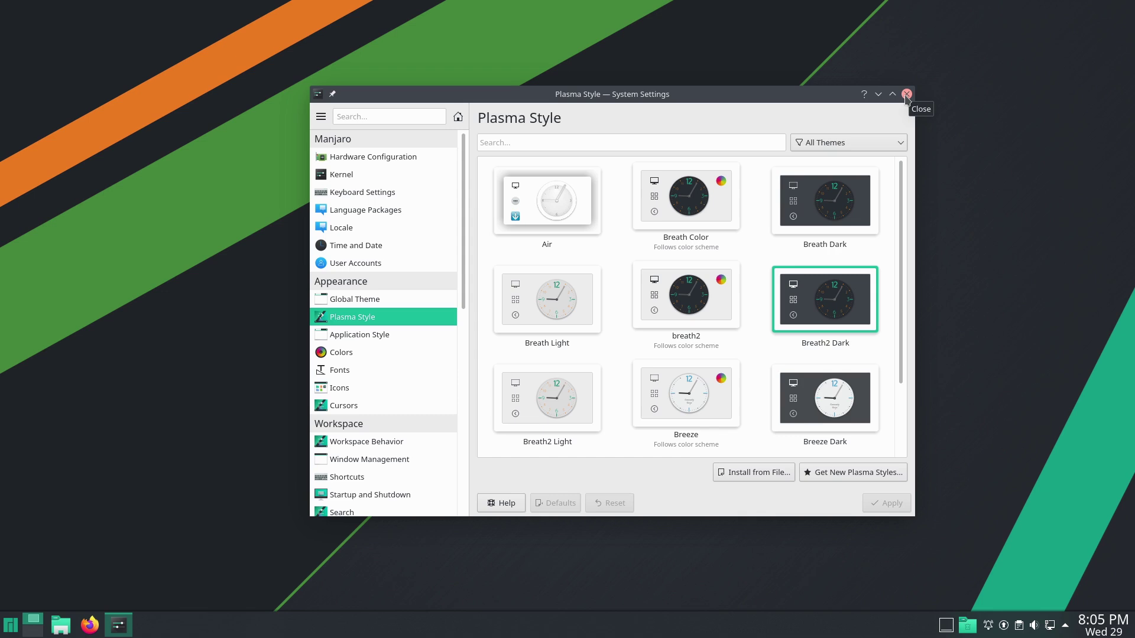
{"action": "left_click", "coordinate": [906, 95]}
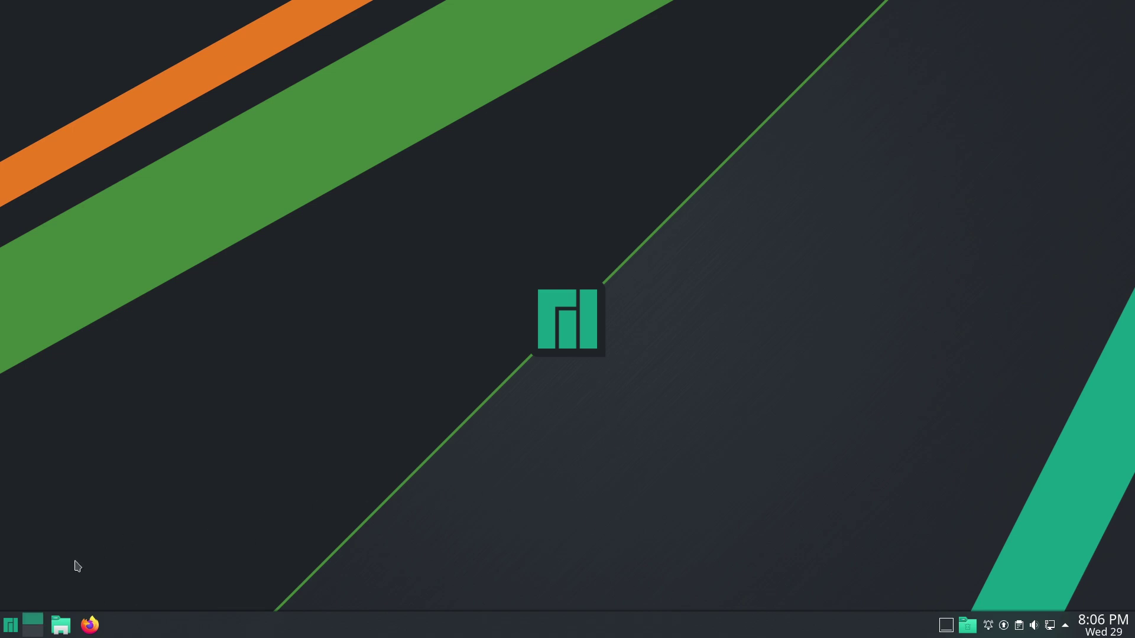
Step: Launch Add/Remove Software via a 'pam' search and centre its window
{"action": "left_click", "coordinate": [11, 627]}
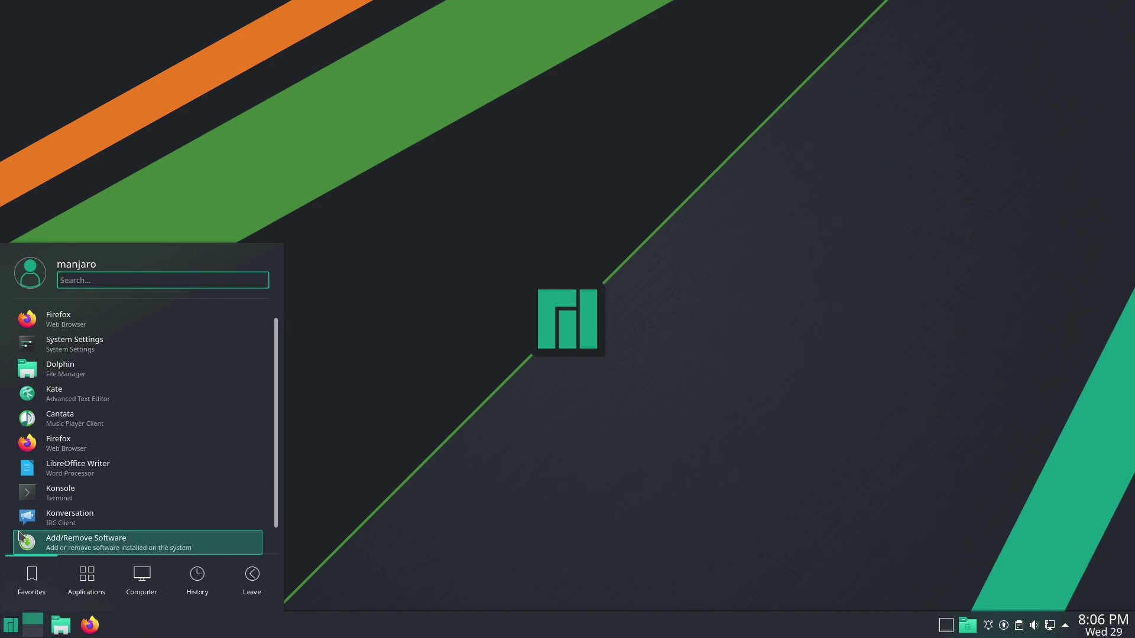
{"action": "type", "text": "pam"}
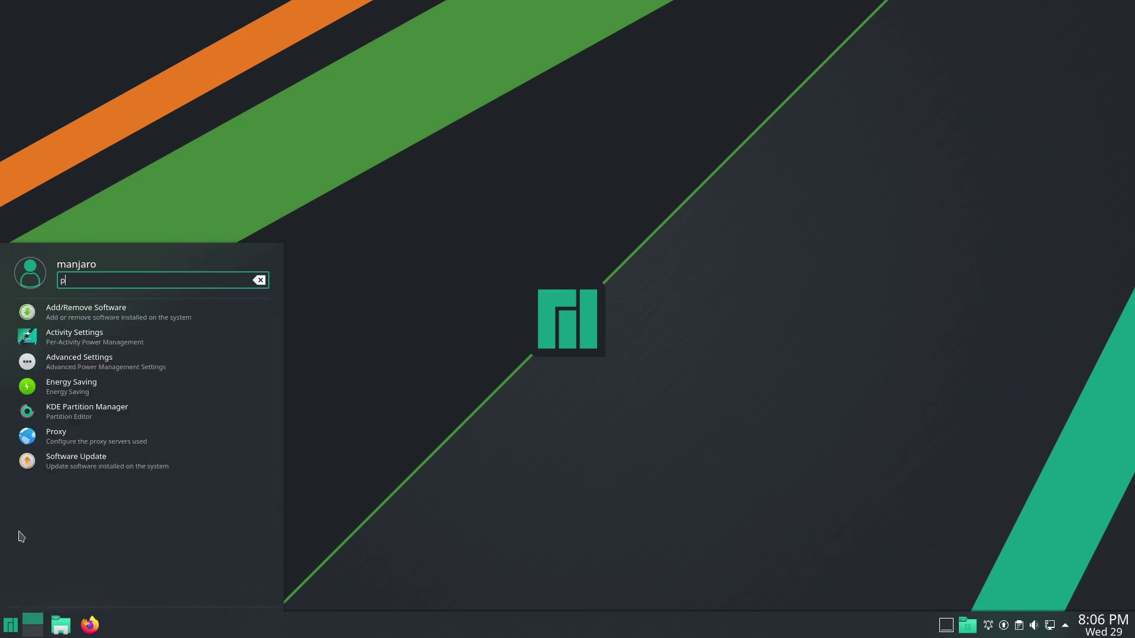
{"action": "left_click", "coordinate": [93, 321]}
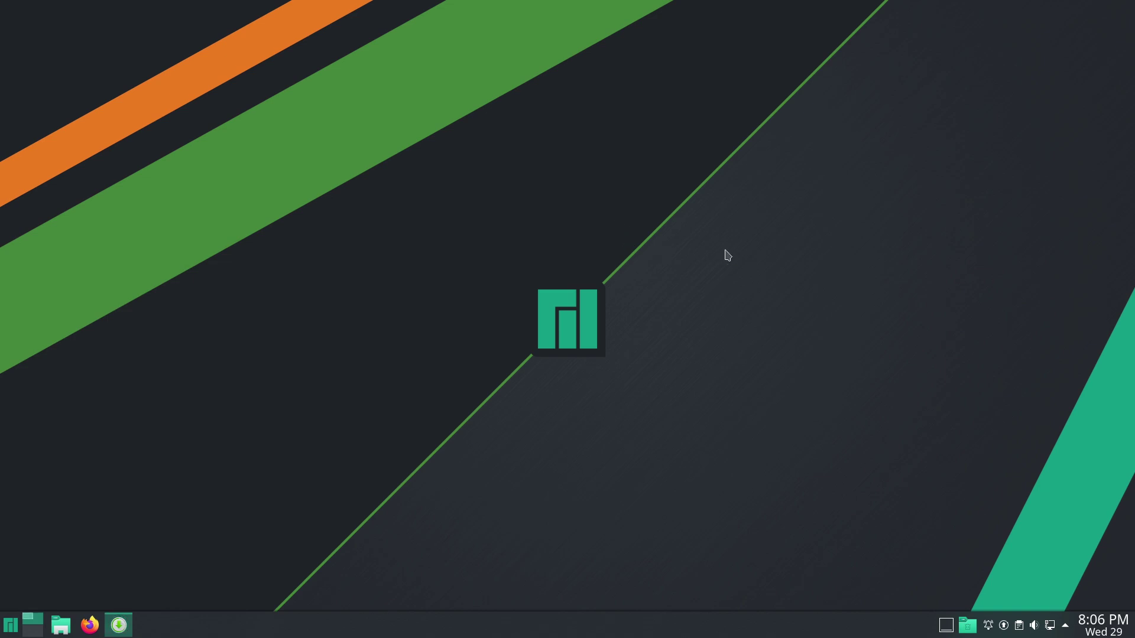
{"action": "left_click_drag", "start_coordinate": [398, 6], "coordinate": [623, 155]}
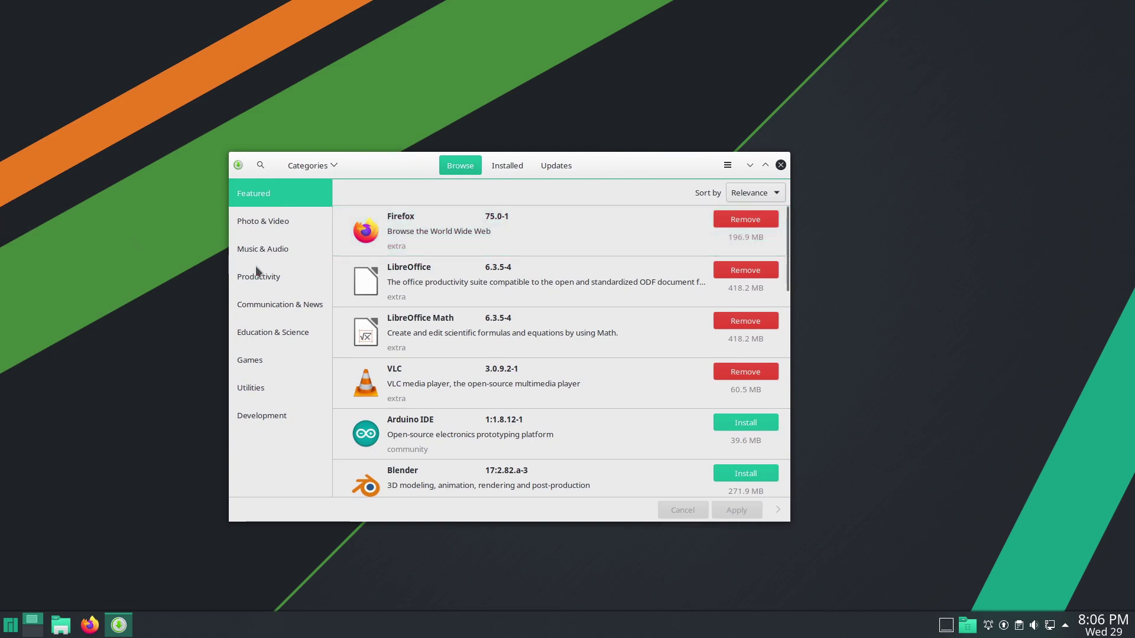
Step: Open Pamac's Preferences and authenticate with the admin password
{"action": "left_click", "coordinate": [406, 236]}
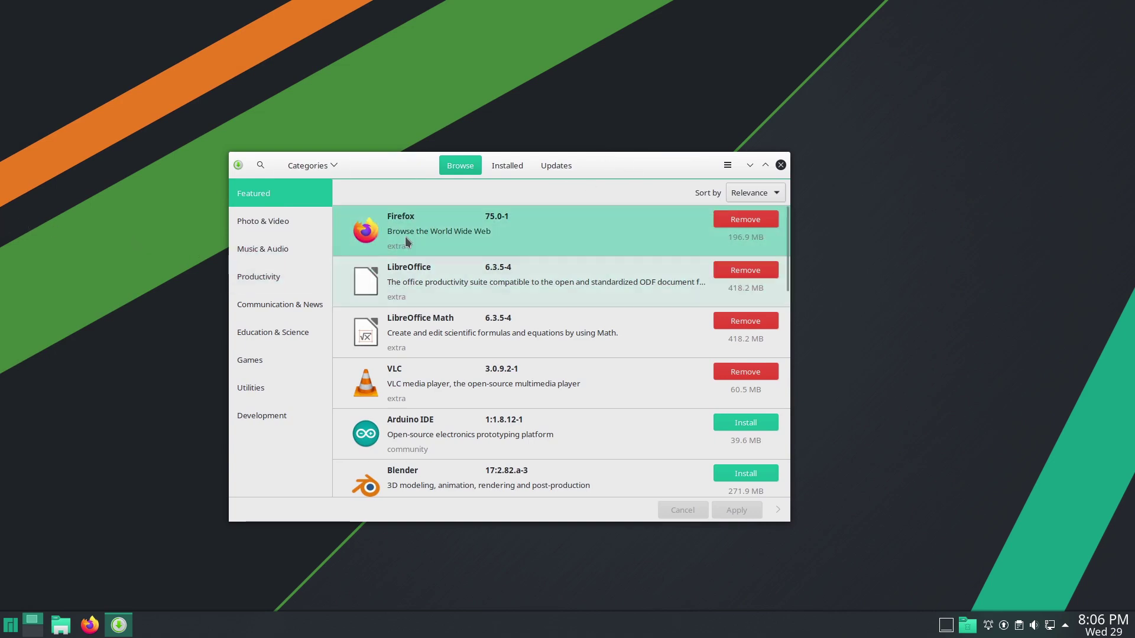
{"action": "left_click", "coordinate": [728, 165]}
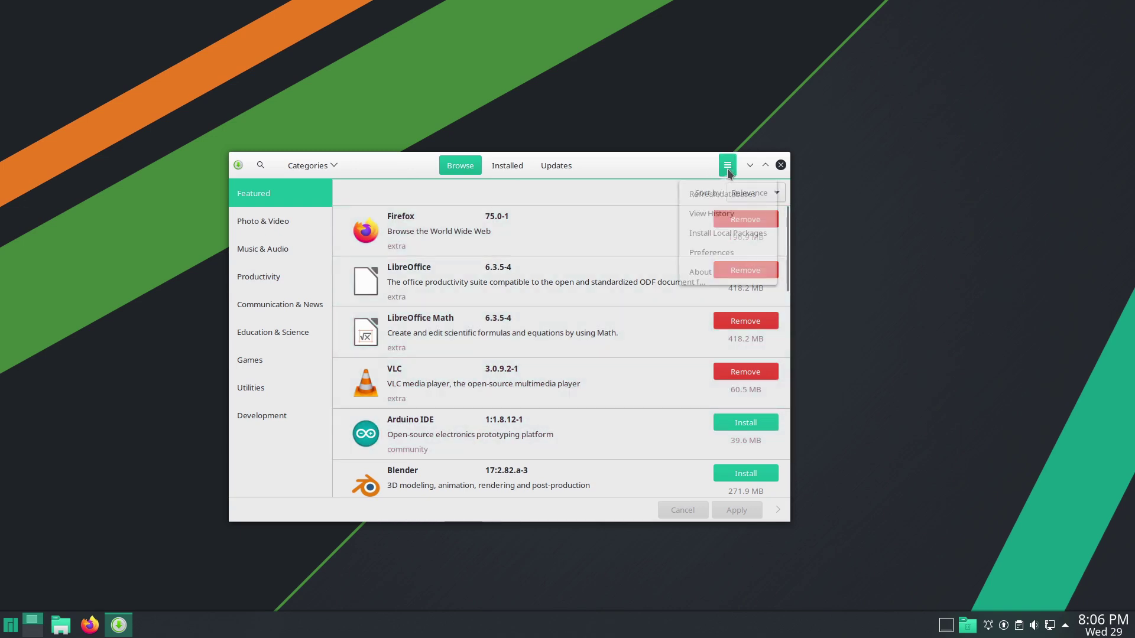
{"action": "left_click", "coordinate": [726, 258]}
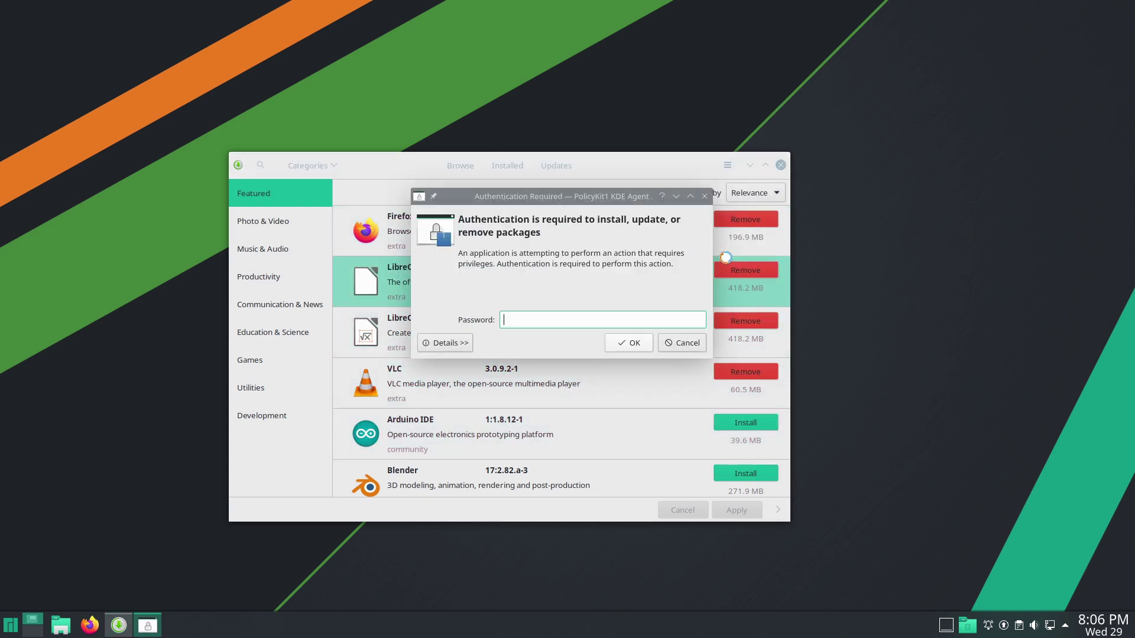
{"action": "type", "text": "***"}
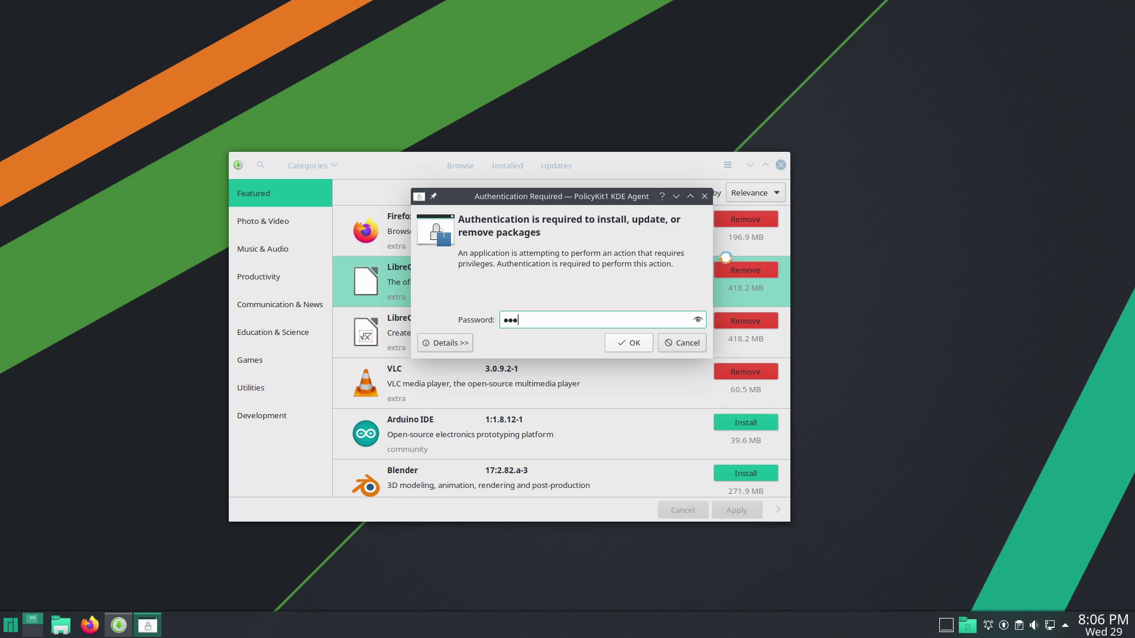
{"action": "key", "text": "Return"}
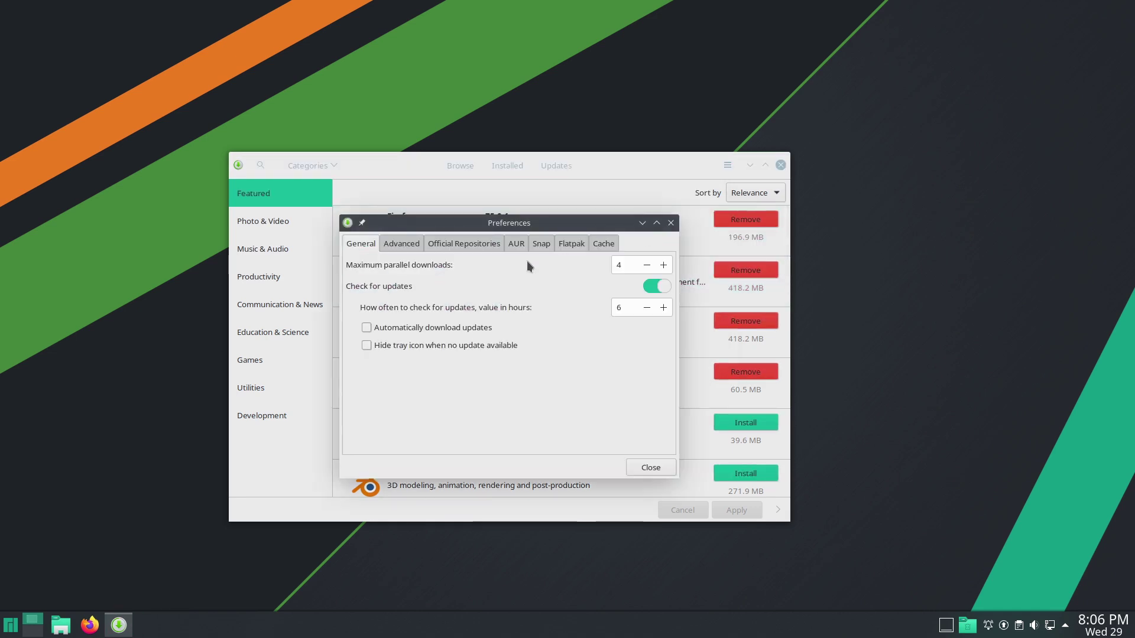
Step: Review the Snap, Flatpak, AUR, Official Repositories, Advanced and General preference tabs, then close
{"action": "left_click", "coordinate": [543, 242]}
{"action": "left_click", "coordinate": [572, 243]}
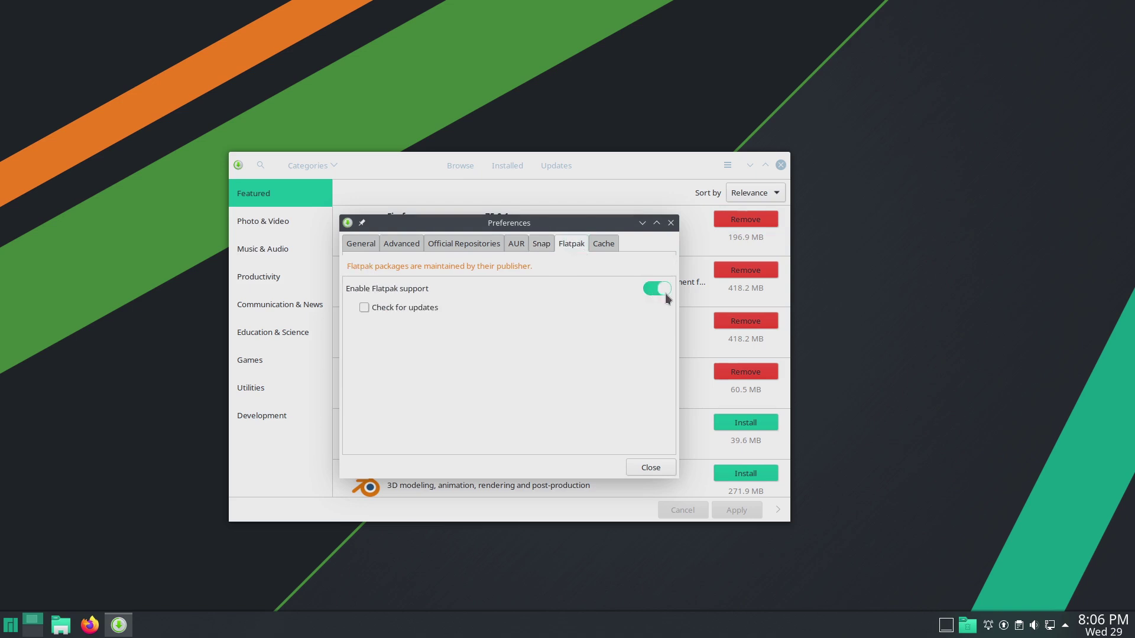
{"action": "left_click", "coordinate": [541, 247]}
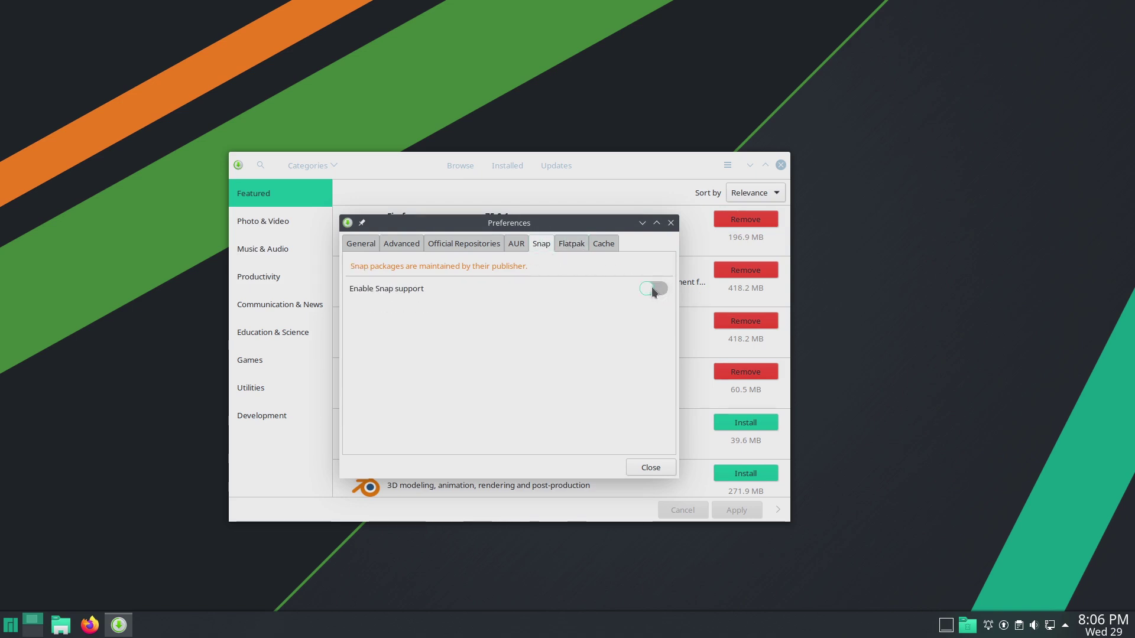
{"action": "key", "text": "Left"}
{"action": "left_click", "coordinate": [481, 242]}
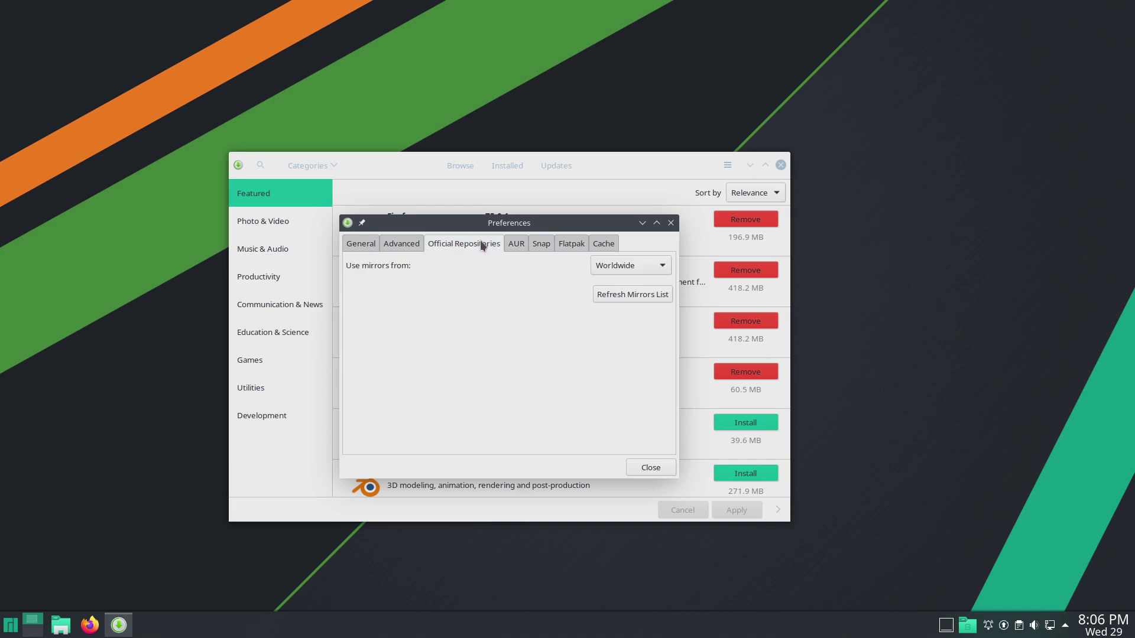
{"action": "left_click", "coordinate": [404, 243]}
{"action": "left_click", "coordinate": [367, 246]}
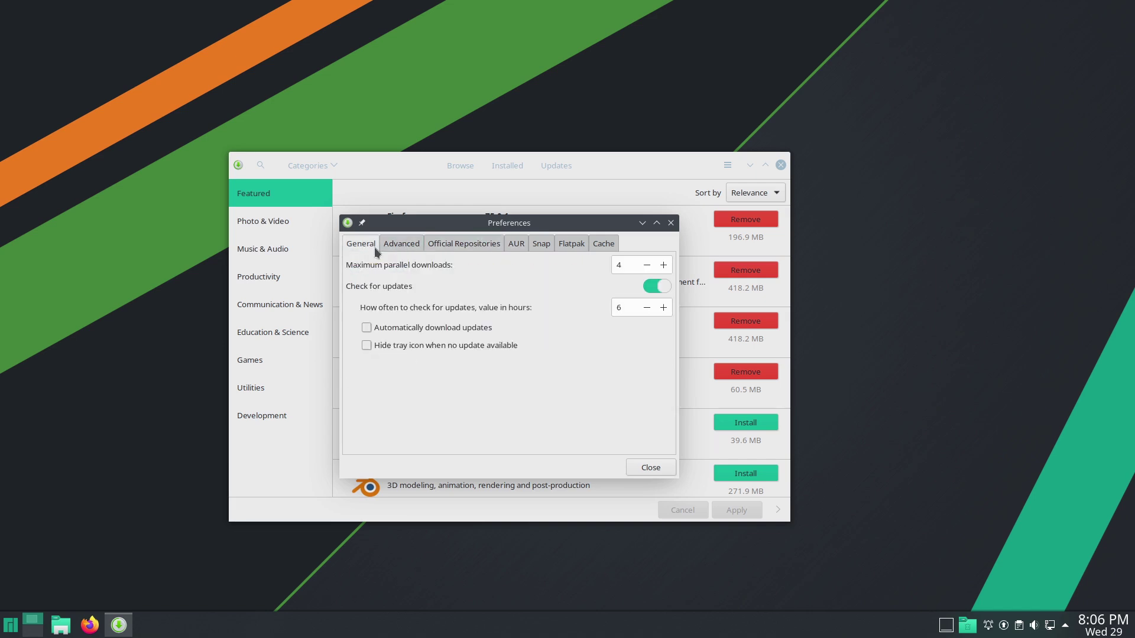
{"action": "key", "text": "Escape"}
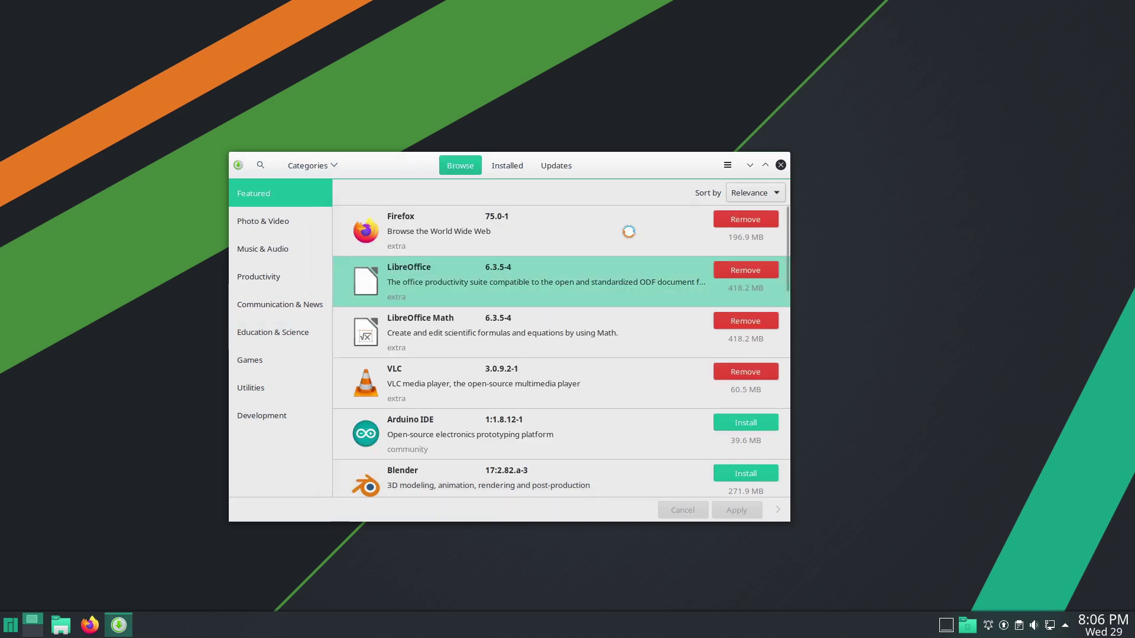
Step: Search Pamac for kdenlive and filter results by Flatpak, Snap, AUR, then Repositories
{"action": "left_click", "coordinate": [260, 166]}
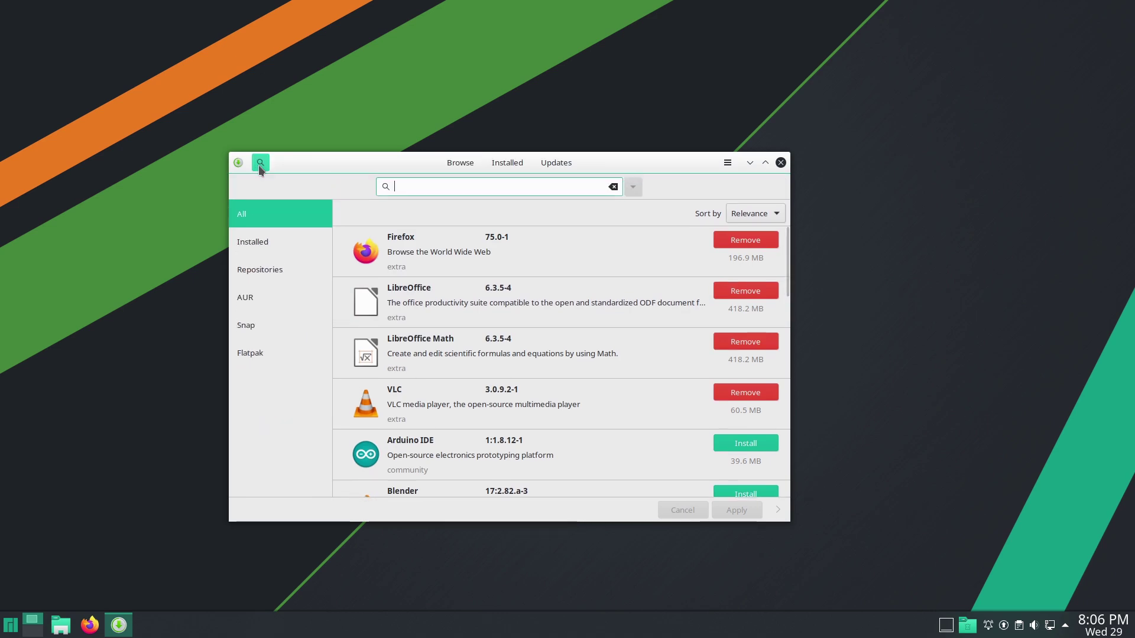
{"action": "type", "text": "kdenlive"}
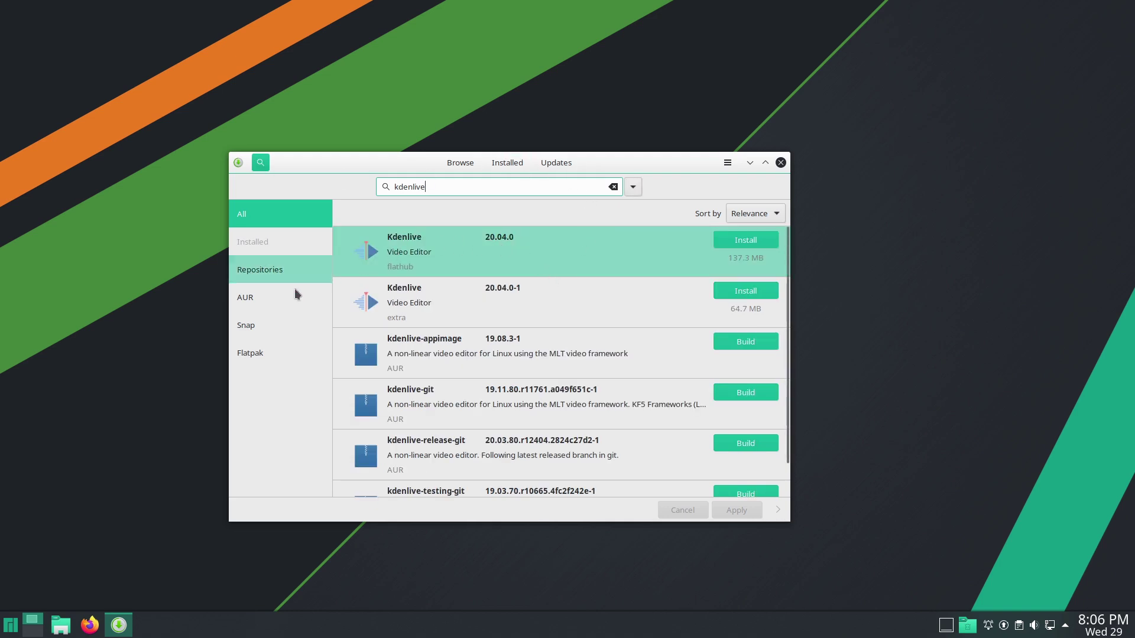
{"action": "left_click", "coordinate": [254, 351]}
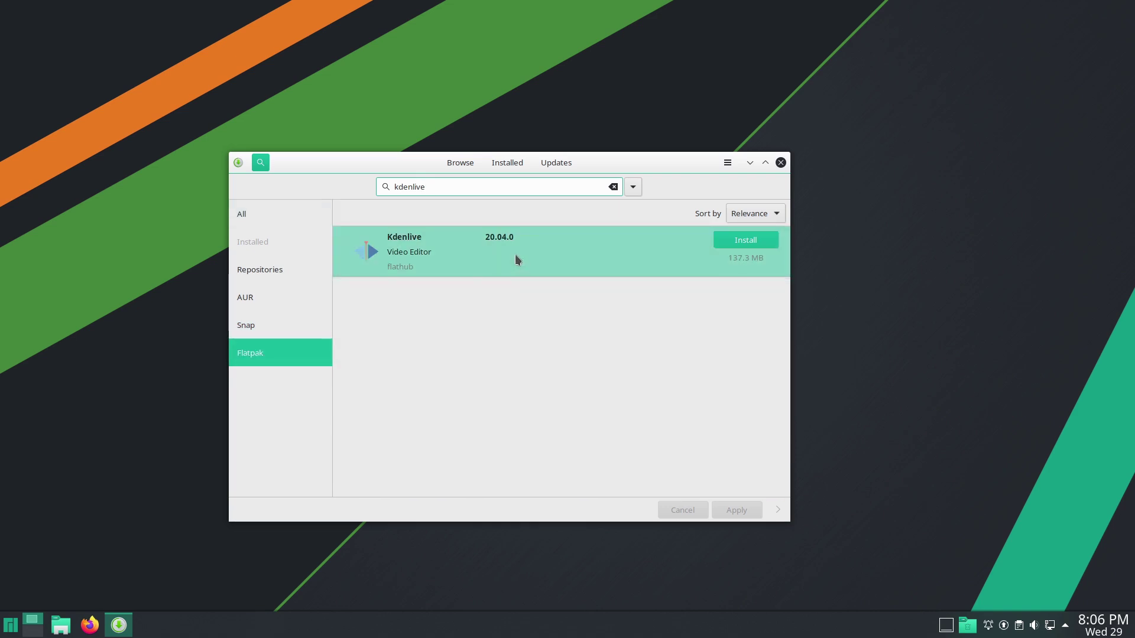
{"action": "left_click", "coordinate": [253, 330]}
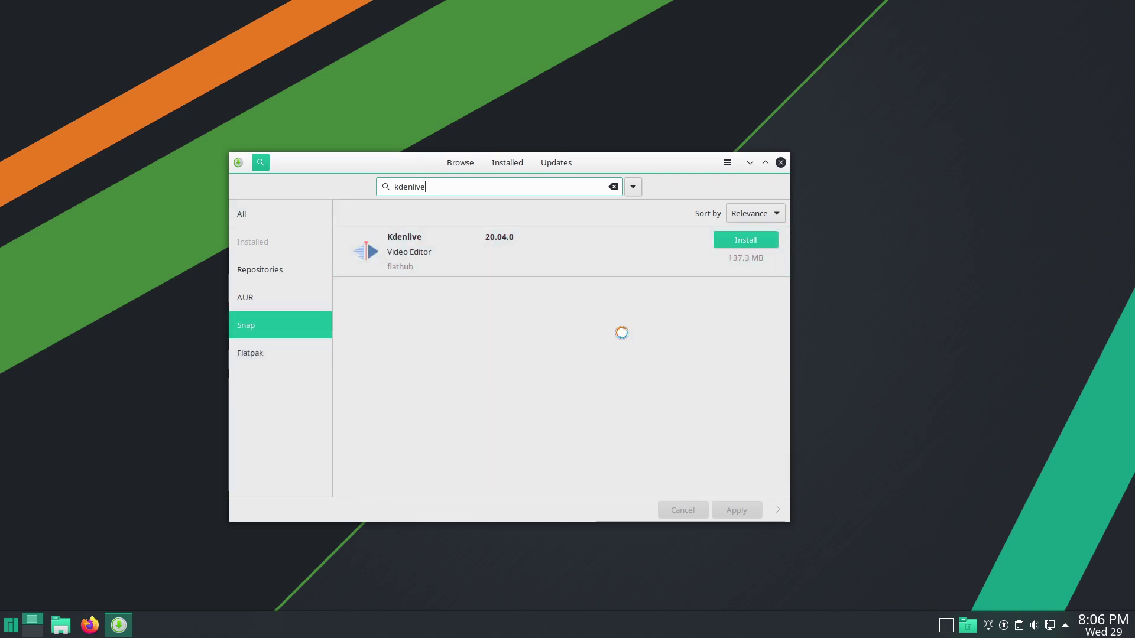
{"action": "left_click", "coordinate": [271, 299]}
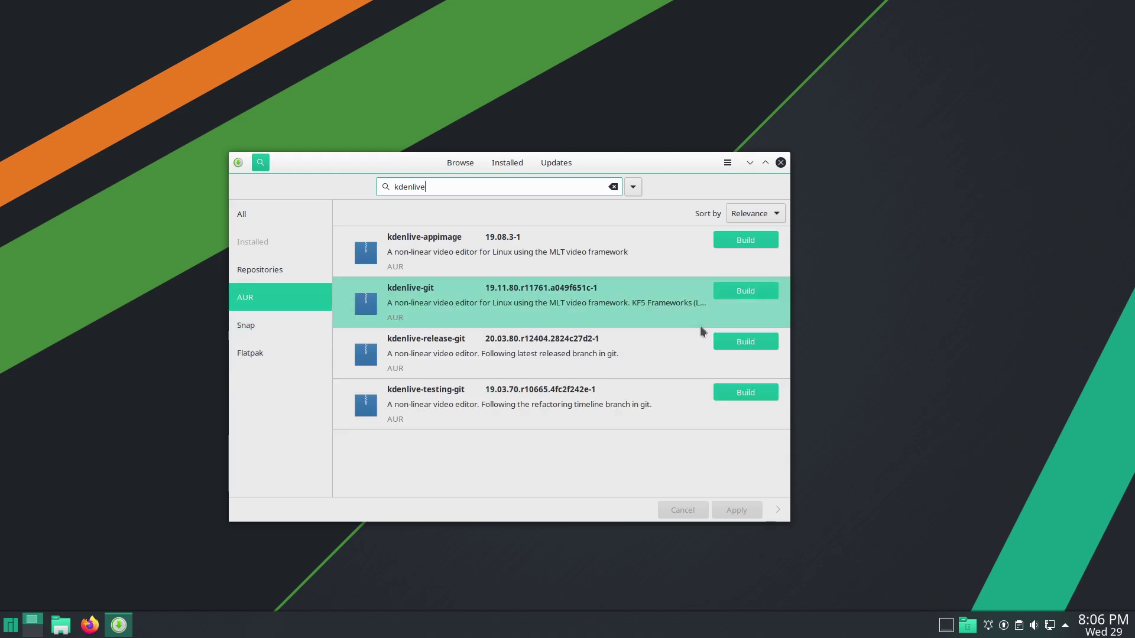
{"action": "left_click", "coordinate": [264, 267]}
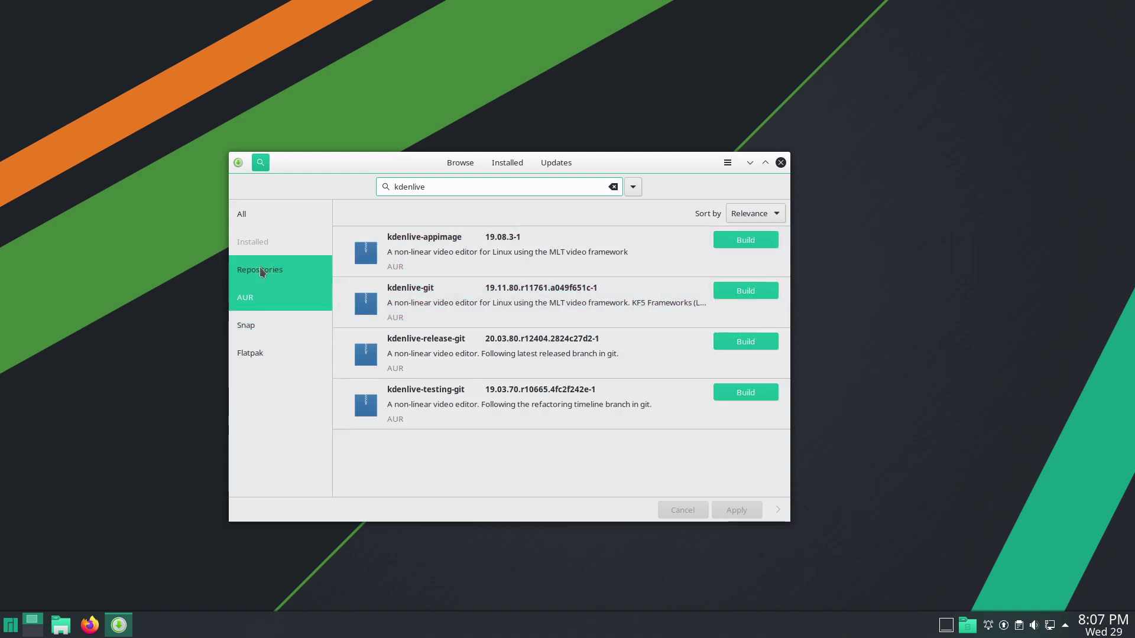
Step: Install Kdenlive 20.04.0-1 from the extra repository without optional dependencies, then close Pamac
{"action": "left_click", "coordinate": [420, 251]}
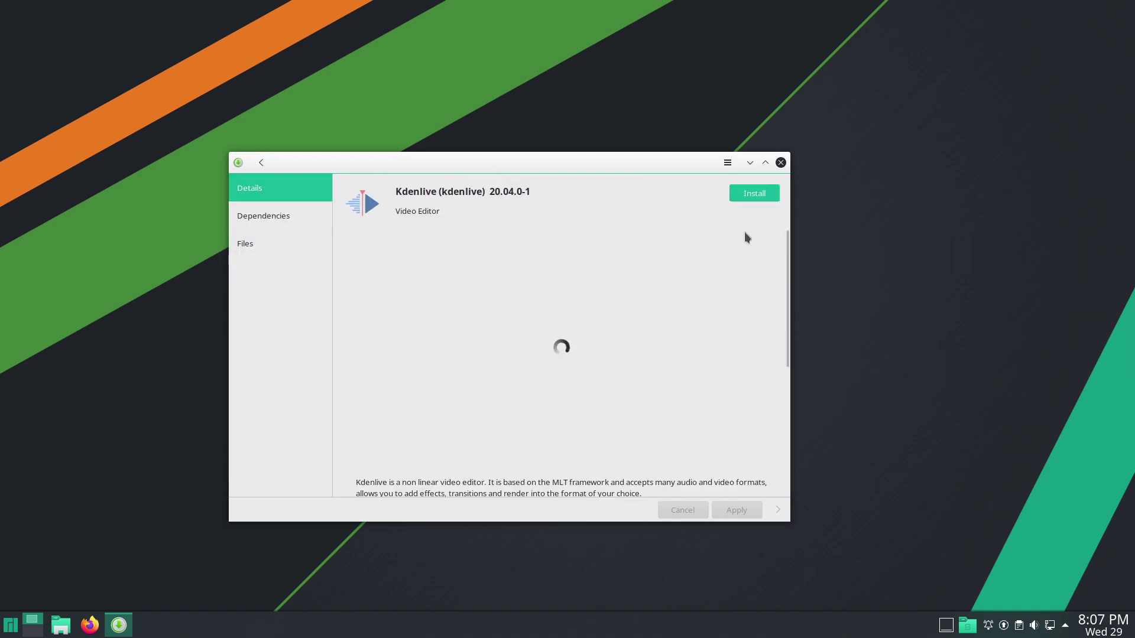
{"action": "left_click", "coordinate": [751, 193]}
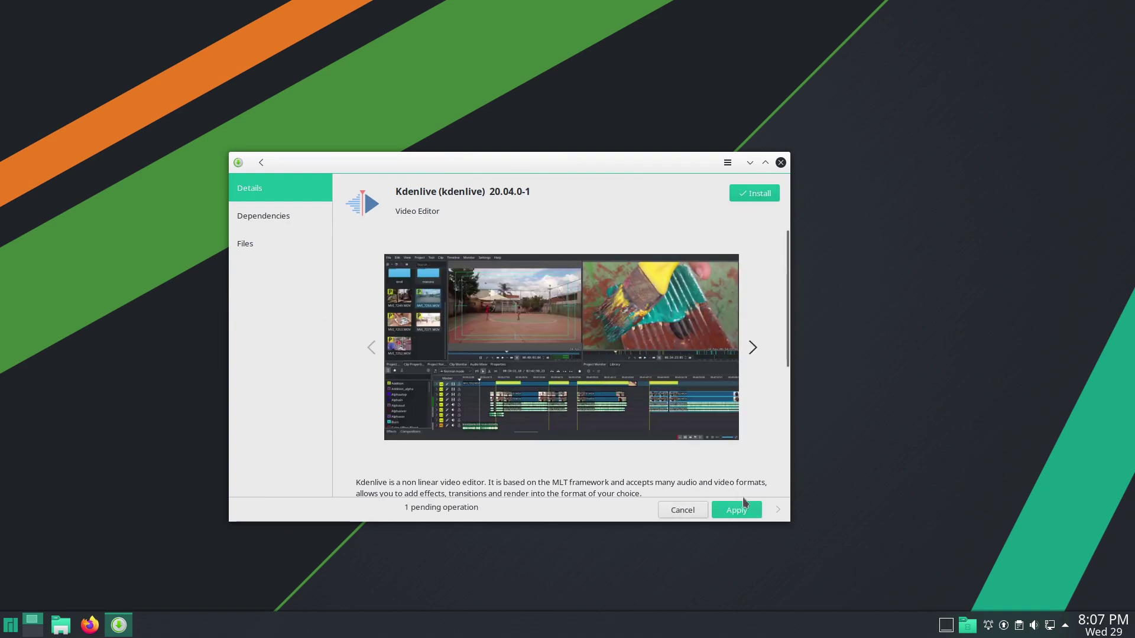
{"action": "left_click", "coordinate": [743, 507]}
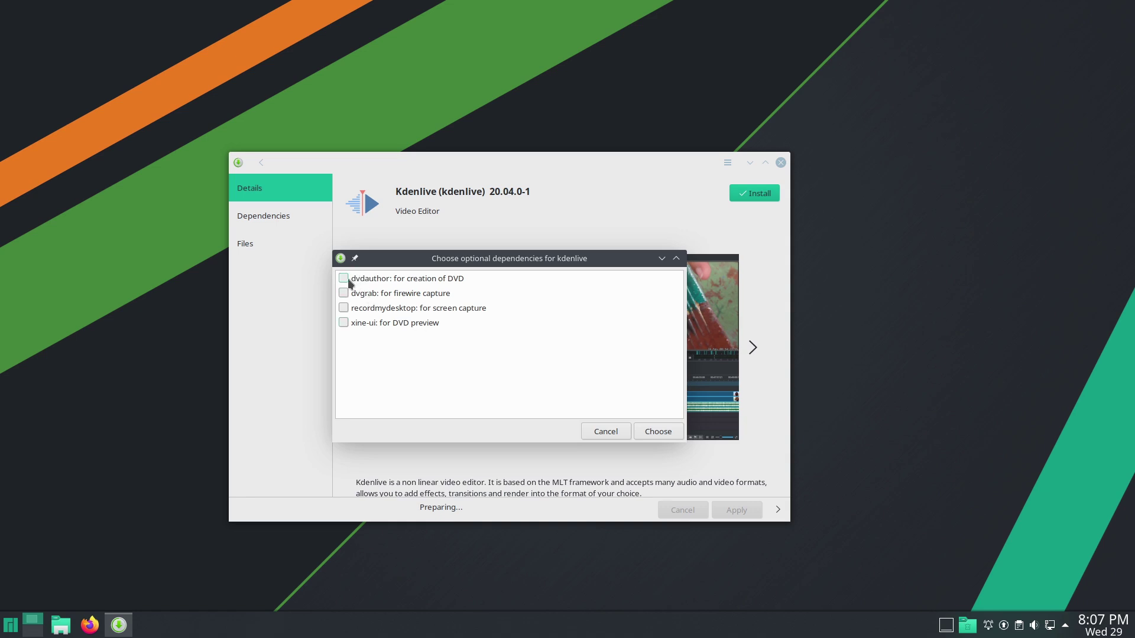
{"action": "left_click", "coordinate": [658, 432]}
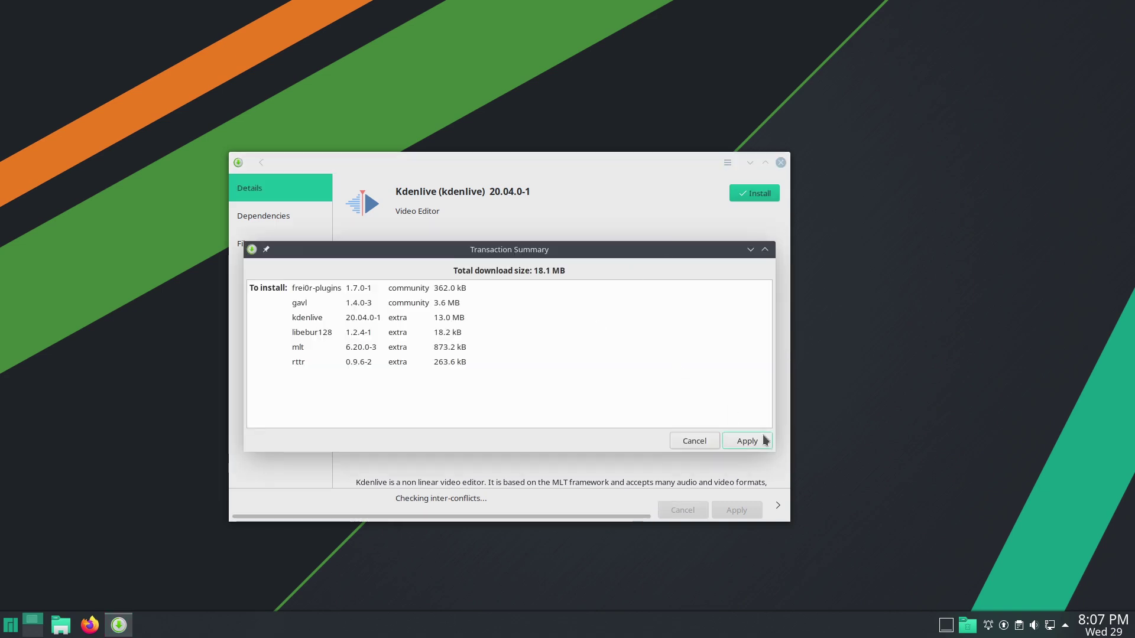
{"action": "left_click", "coordinate": [765, 441]}
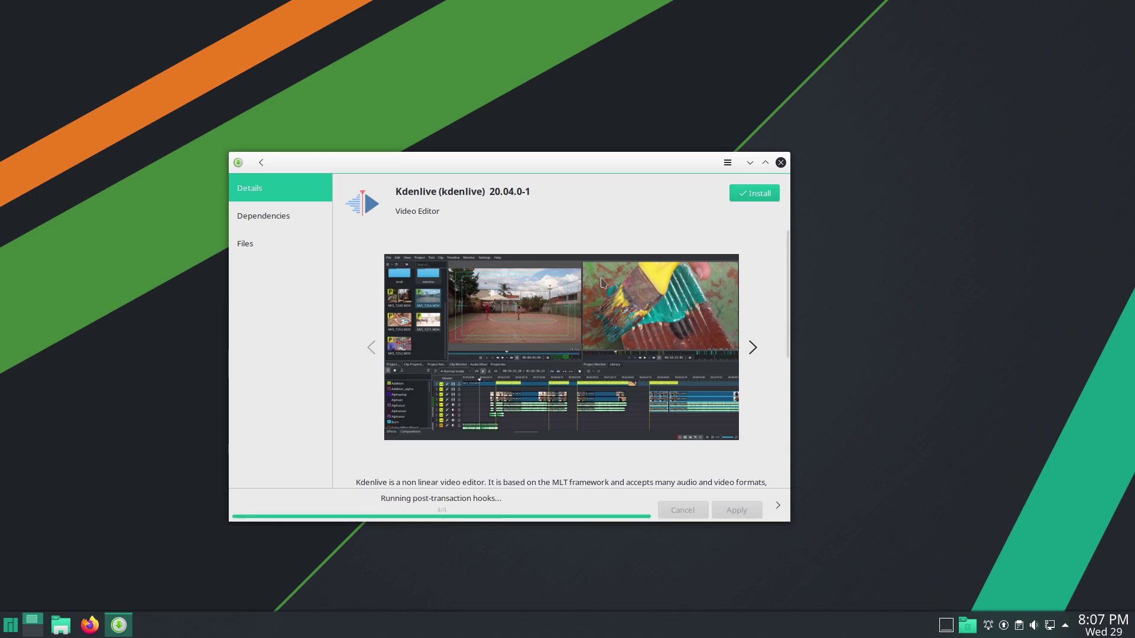
{"action": "left_click", "coordinate": [781, 162]}
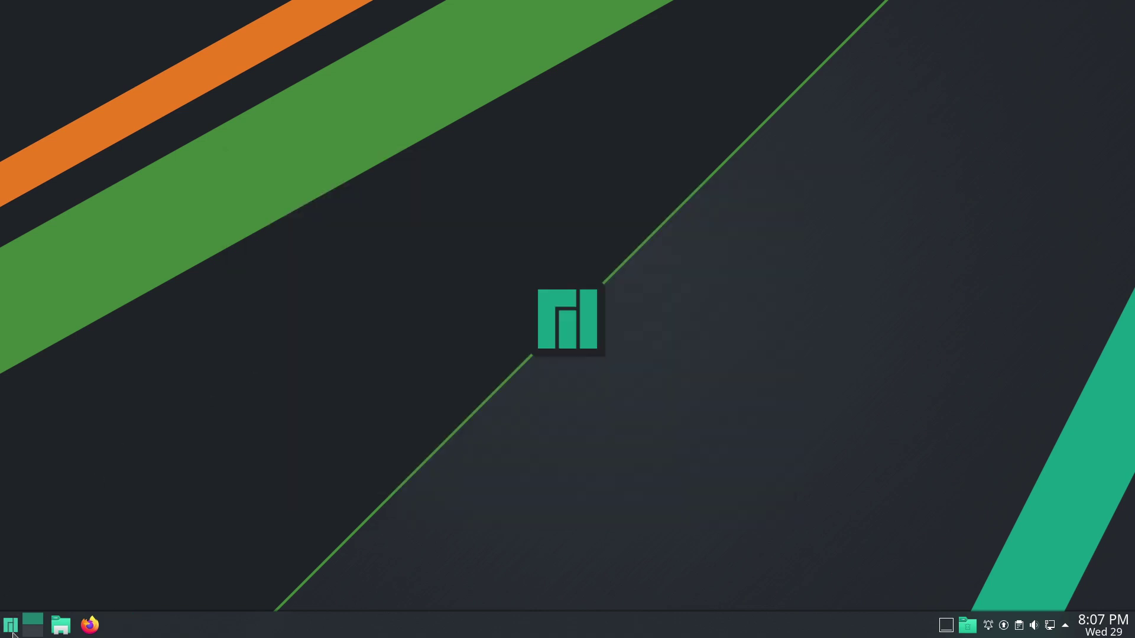
{"action": "left_click", "coordinate": [12, 633]}
{"action": "type", "text": "kden"}
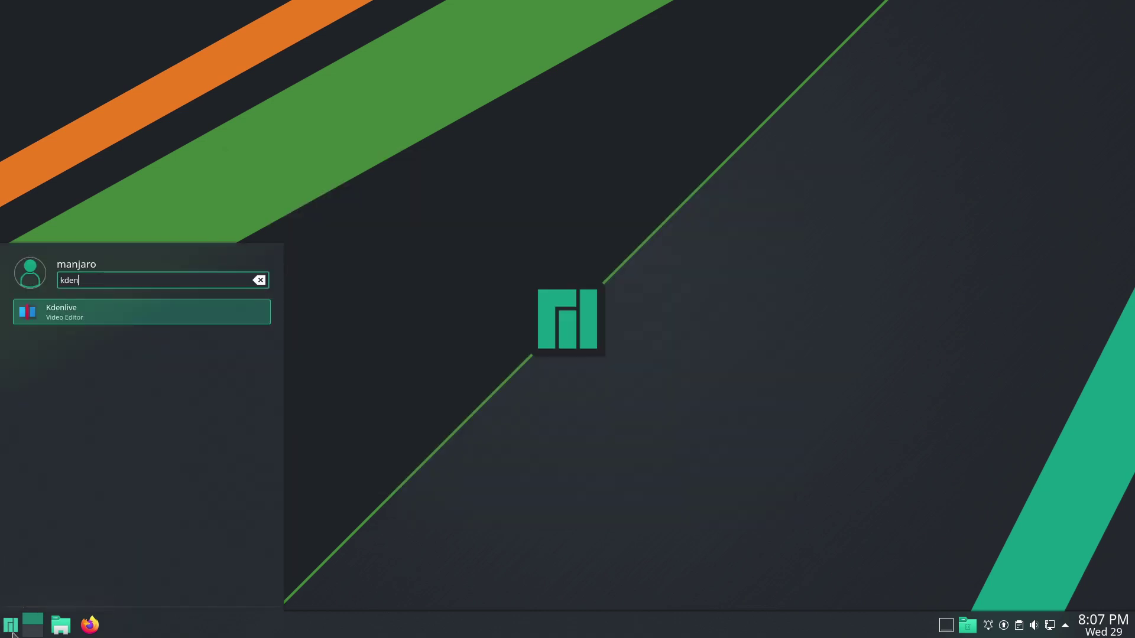
{"action": "left_click", "coordinate": [76, 310]}
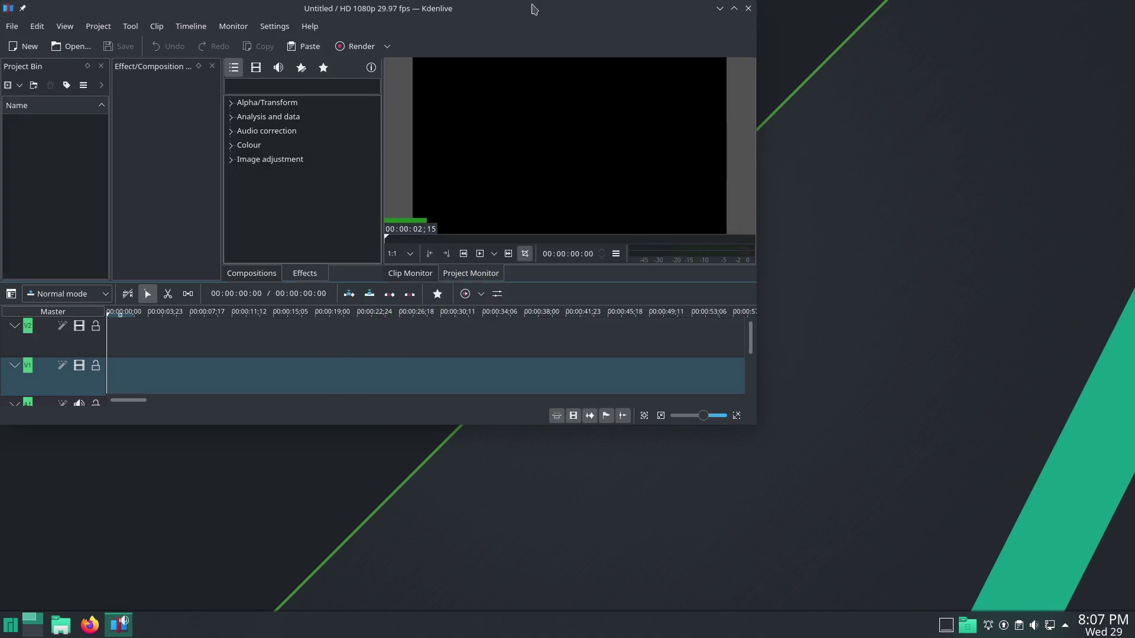
{"action": "left_click_drag", "start_coordinate": [534, 9], "coordinate": [641, 46]}
{"action": "left_click", "coordinate": [417, 68]}
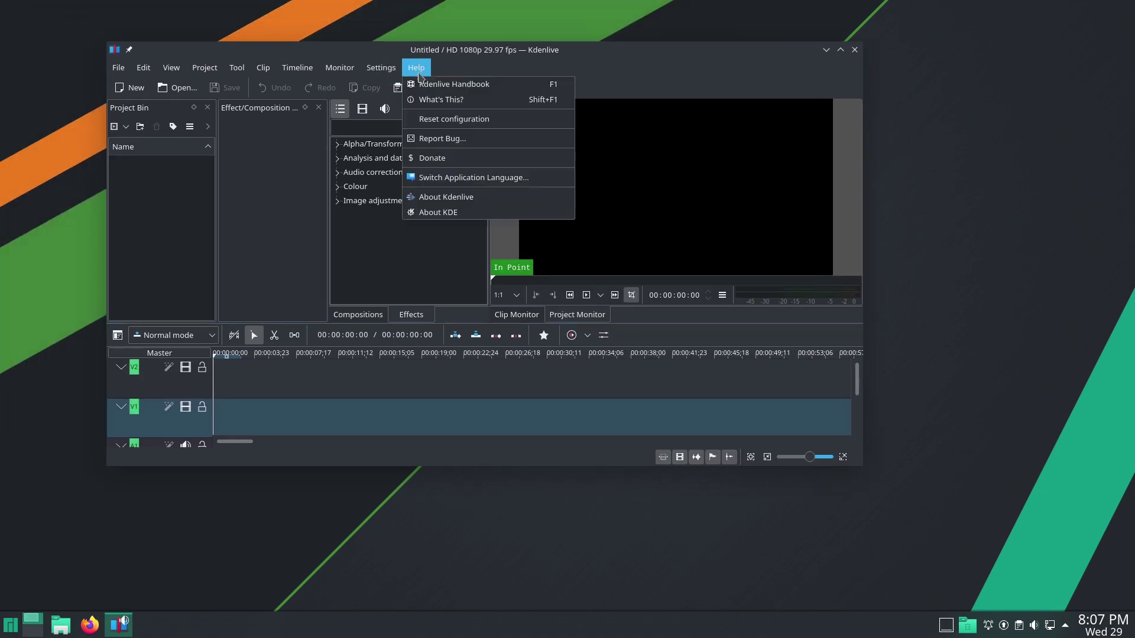
{"action": "left_click", "coordinate": [494, 197]}
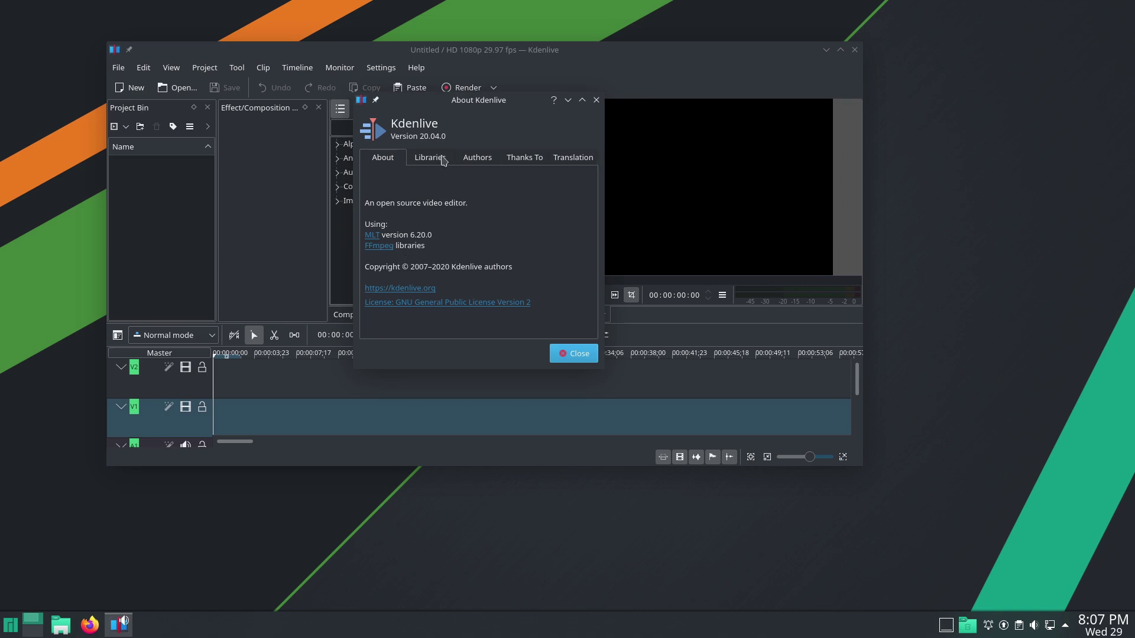
{"action": "left_click_drag", "start_coordinate": [417, 144], "coordinate": [443, 145]}
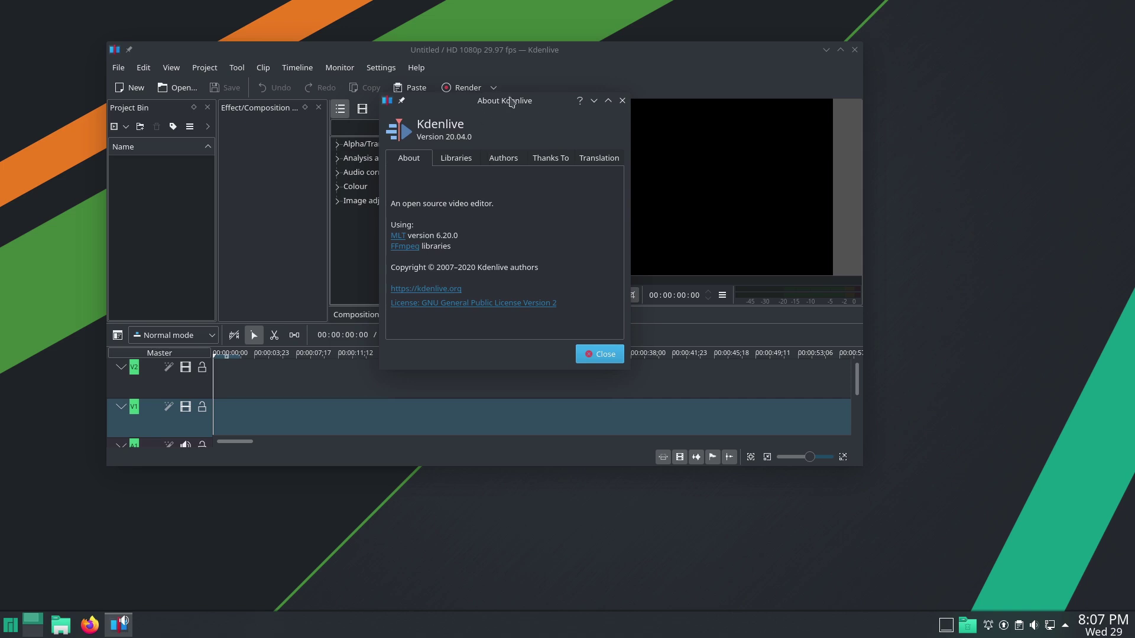
{"action": "left_click", "coordinate": [622, 101]}
Step: Close Kdenlive, relaunch Add/Remove Software from a 'pama' launcher search, then close it again
{"action": "left_click", "coordinate": [853, 51]}
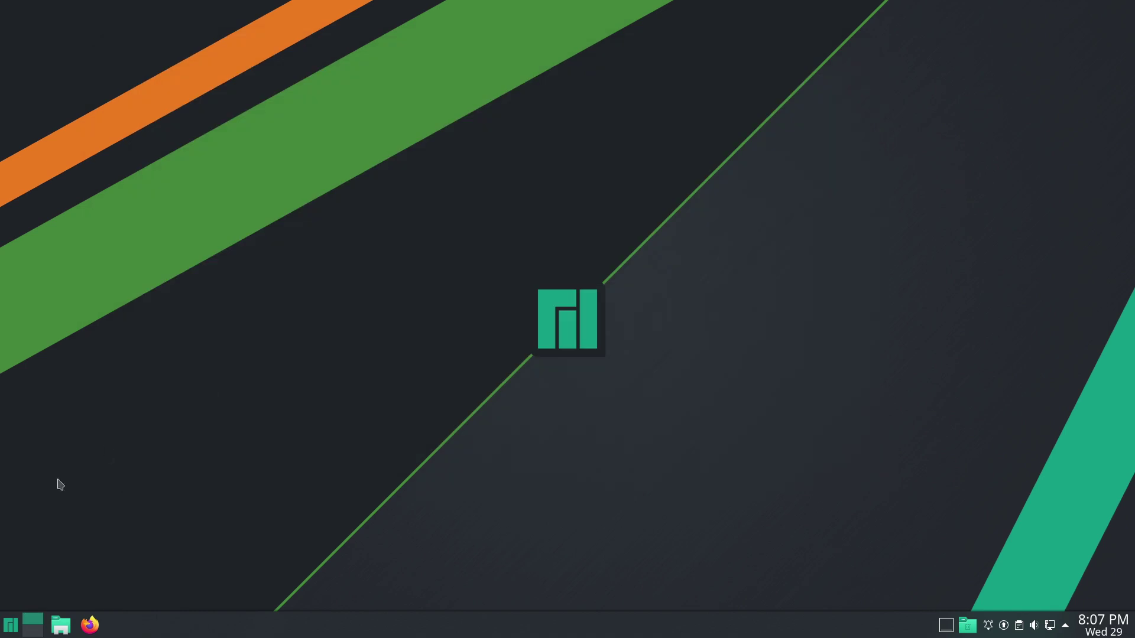
{"action": "left_click", "coordinate": [3, 623]}
{"action": "type", "text": "pac"}
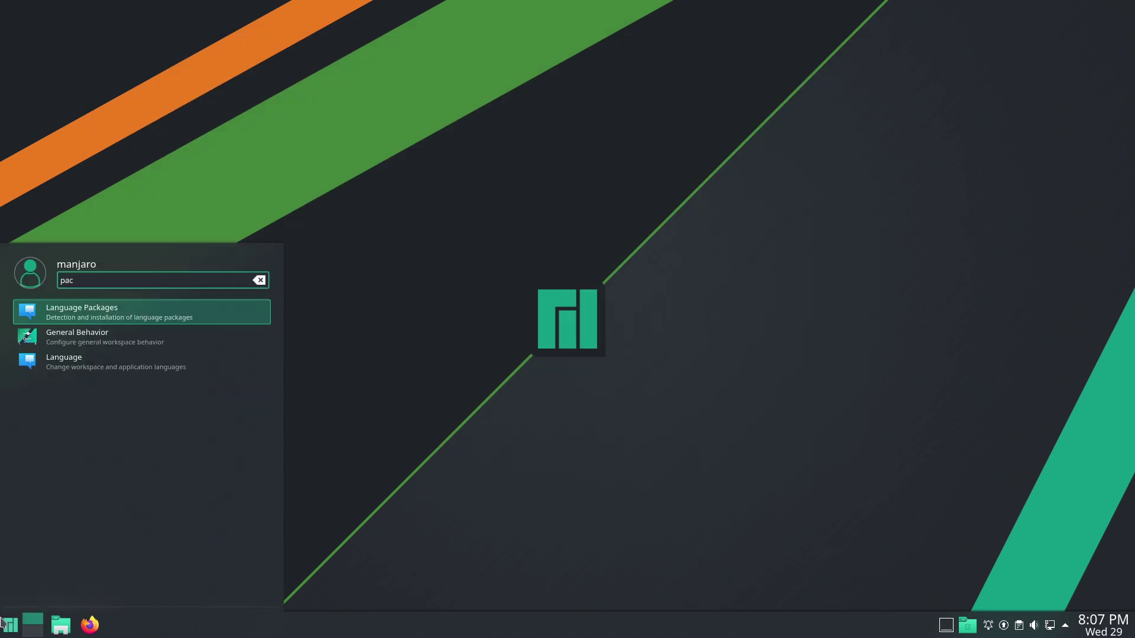
{"action": "key", "text": "BackSpace"}
{"action": "type", "text": "ma"}
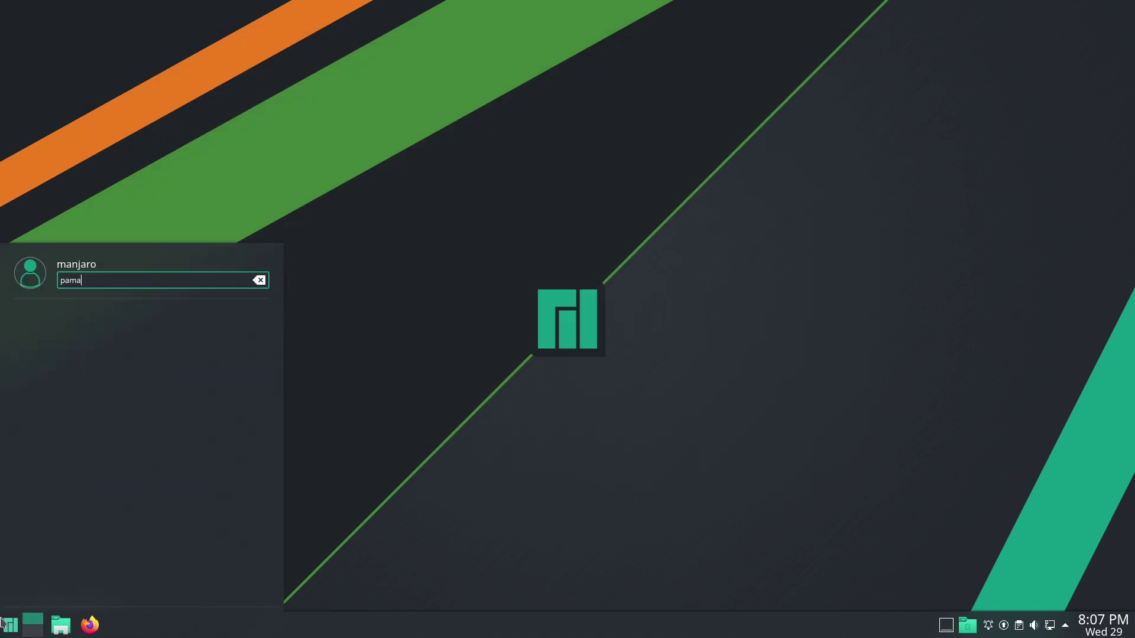
{"action": "key", "text": "Return"}
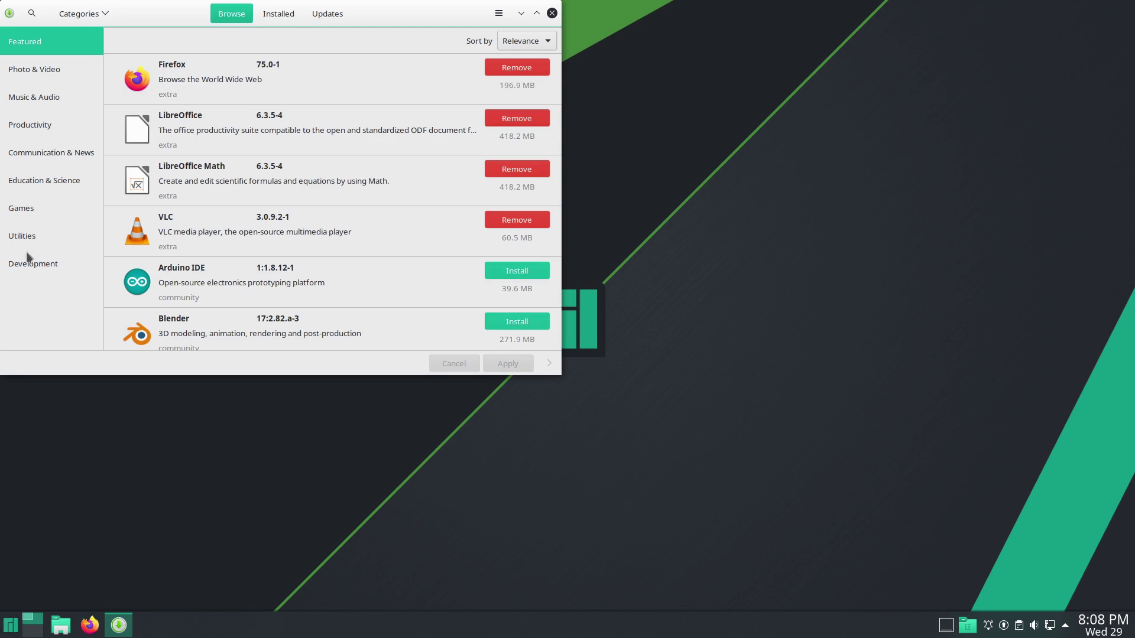
{"action": "left_click_drag", "start_coordinate": [142, 13], "coordinate": [378, 146]}
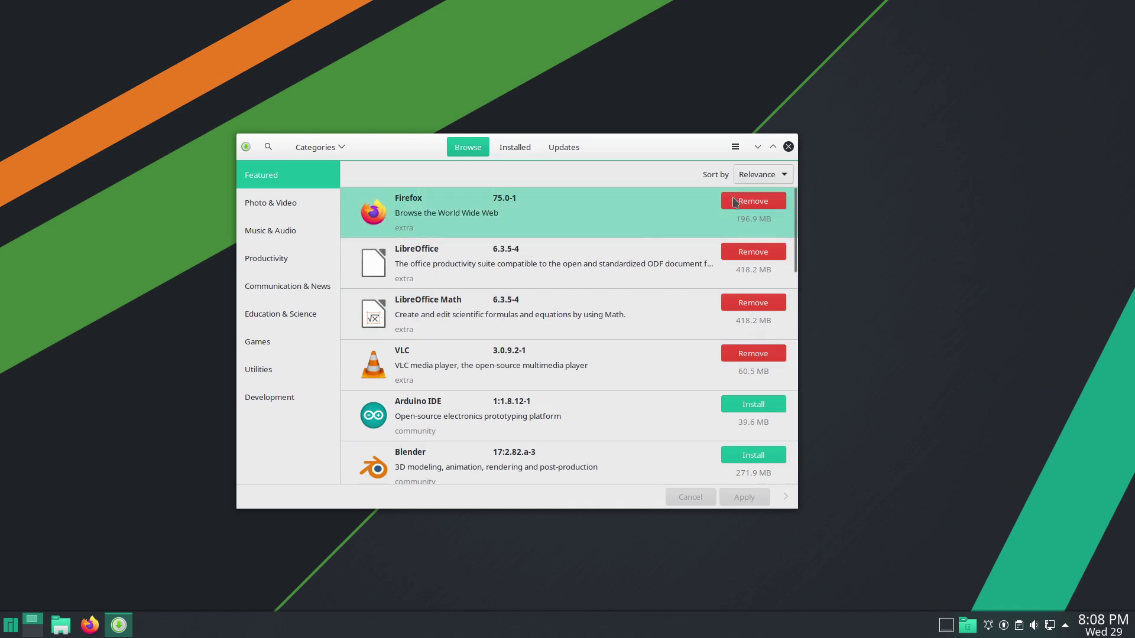
{"action": "left_click", "coordinate": [788, 147]}
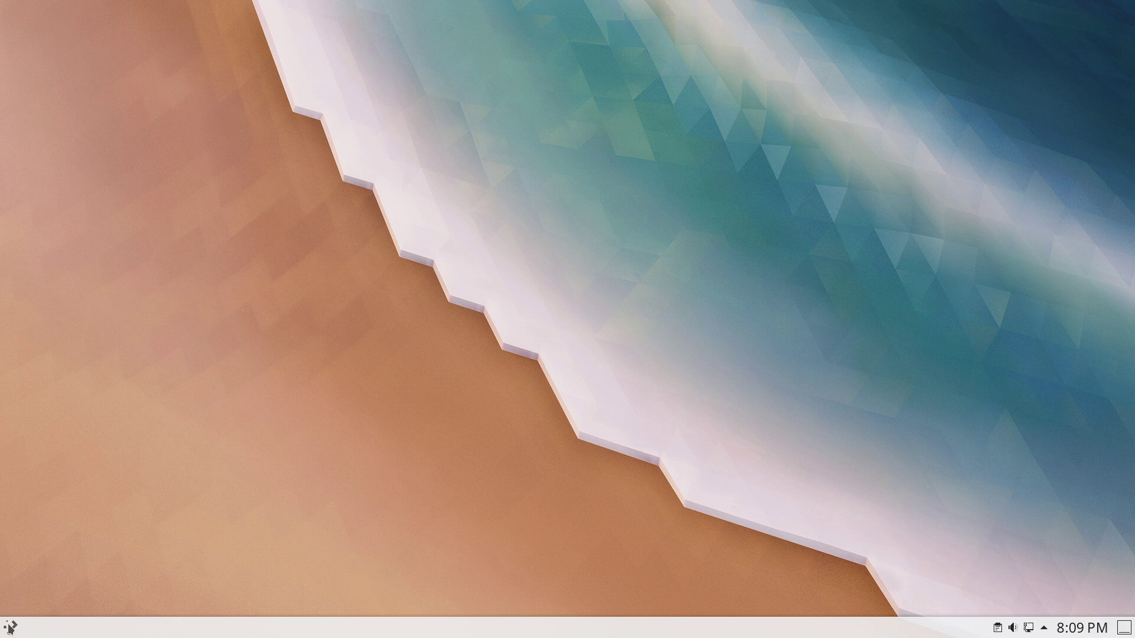
{"action": "left_click", "coordinate": [10, 627]}
{"action": "type", "text": "ksys"}
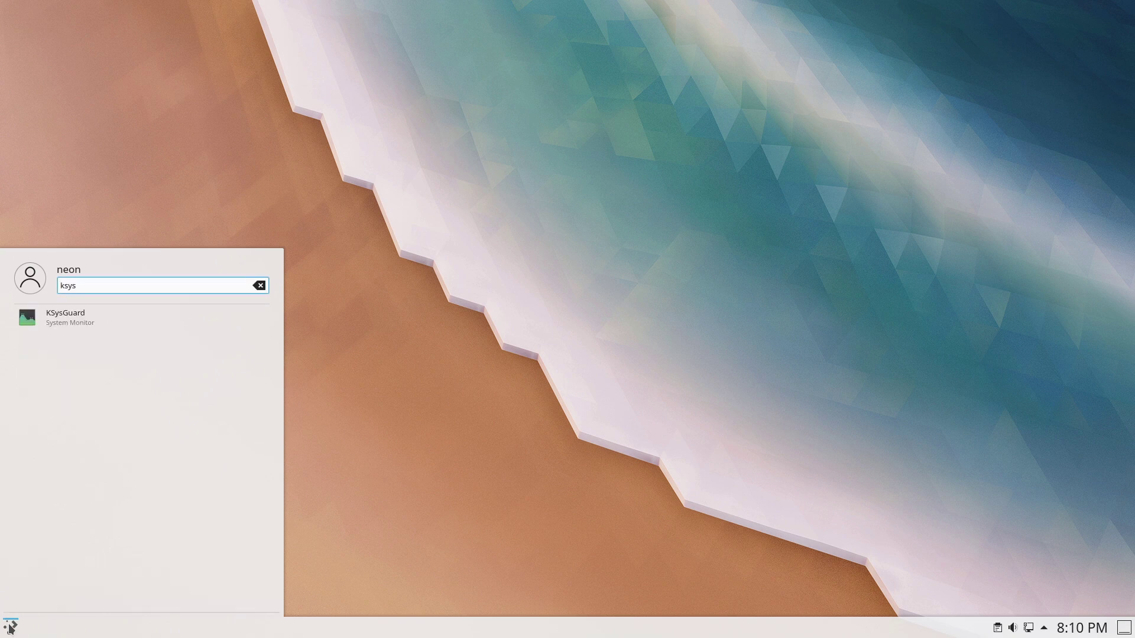
{"action": "left_click", "coordinate": [73, 316]}
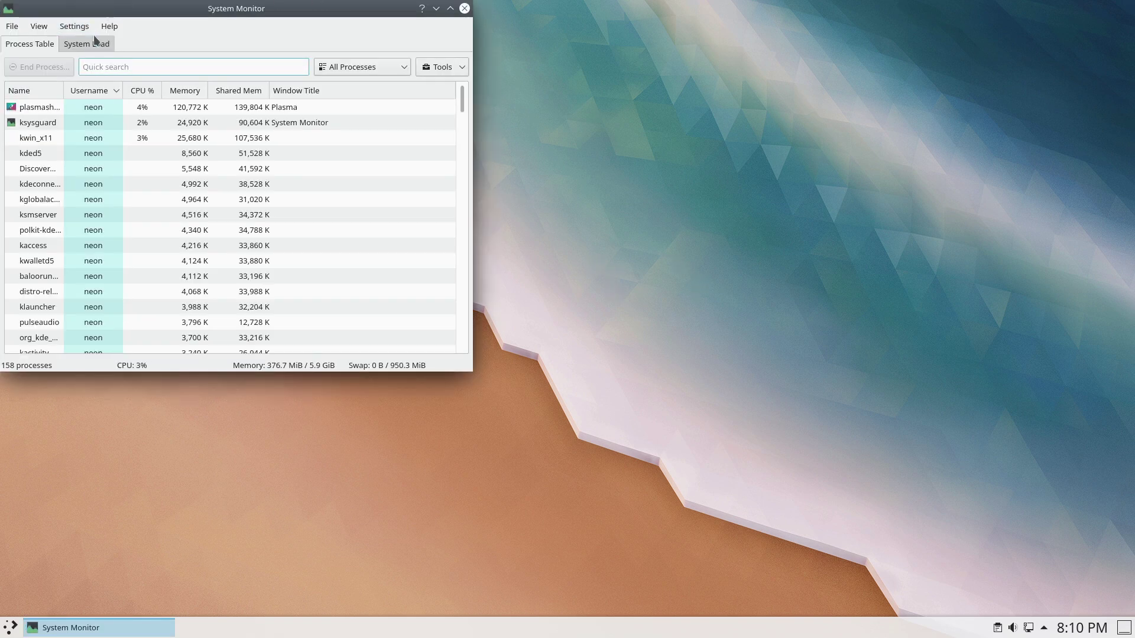
{"action": "left_click", "coordinate": [86, 44]}
{"action": "left_click_drag", "start_coordinate": [227, 18], "coordinate": [569, 129]}
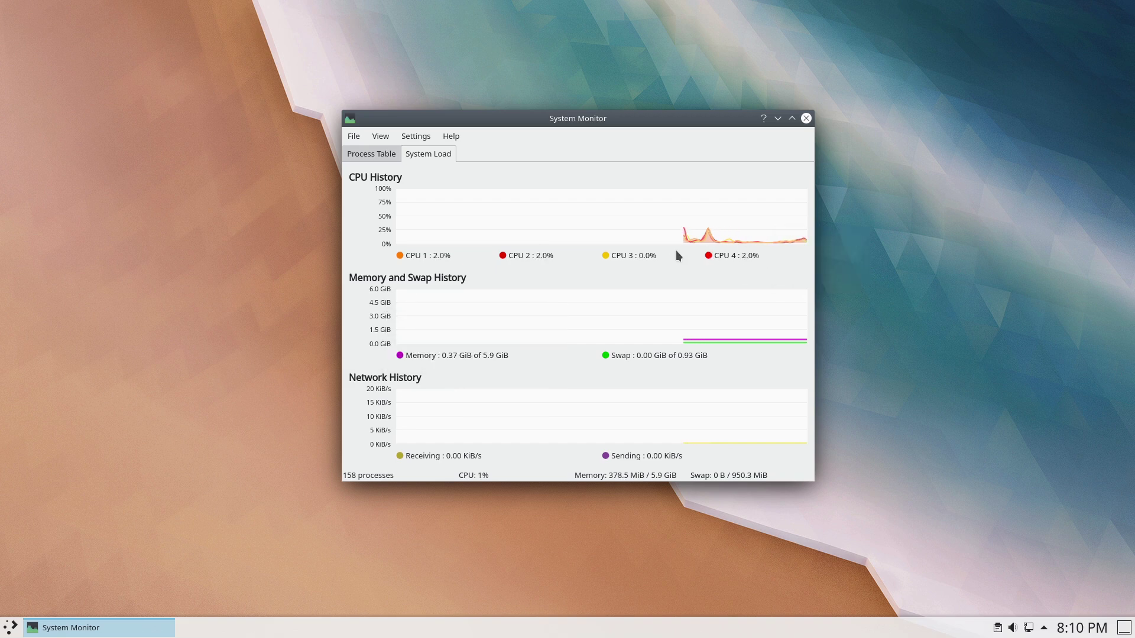
Step: Close the system monitor and check System Information via 'about': KDE neon 5.18, kernel 5.3.0-51-generic
{"action": "left_click", "coordinate": [806, 118]}
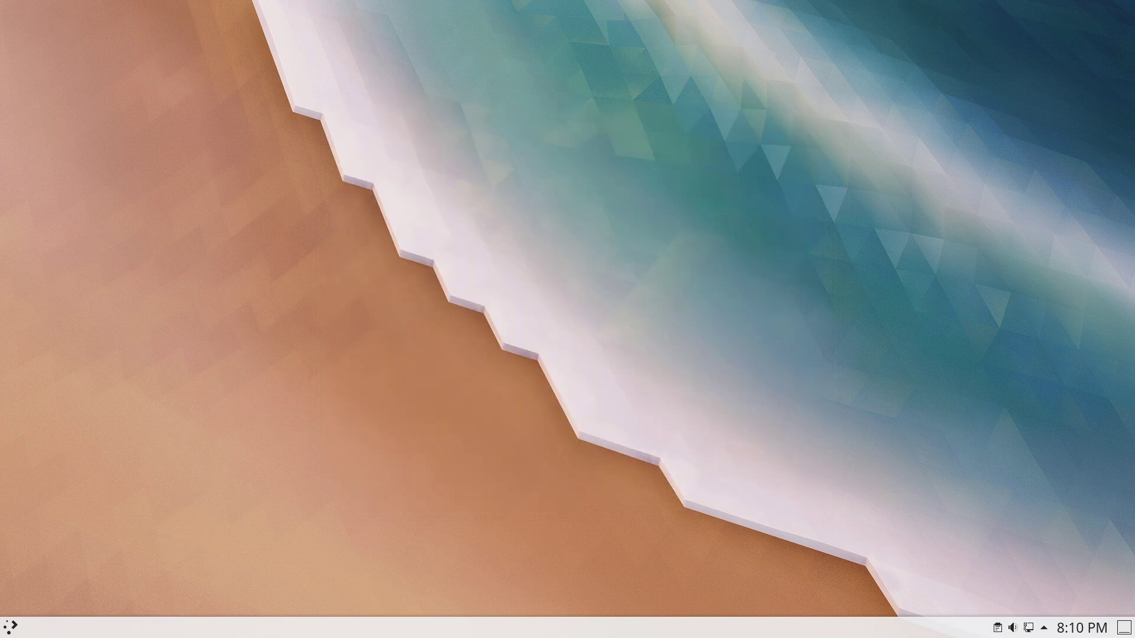
{"action": "left_click", "coordinate": [10, 630]}
{"action": "type", "text": "about"}
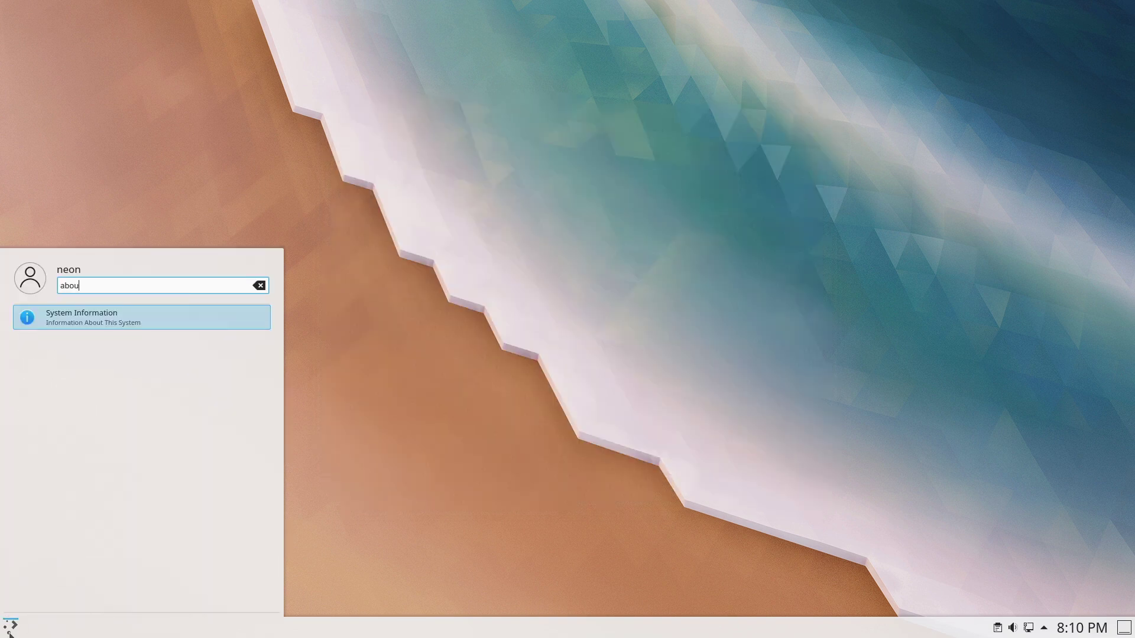
{"action": "key", "text": "Return"}
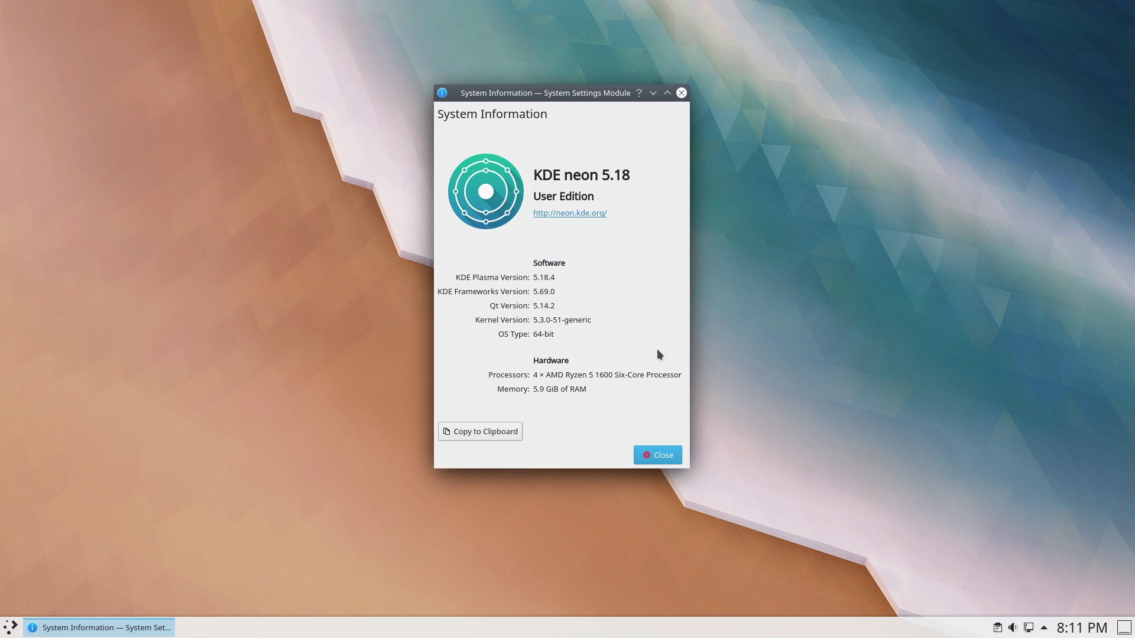
{"action": "left_click", "coordinate": [683, 92]}
Step: Launch System Settings, centre it, and apply the Breeze Dark global theme
{"action": "left_click", "coordinate": [11, 626]}
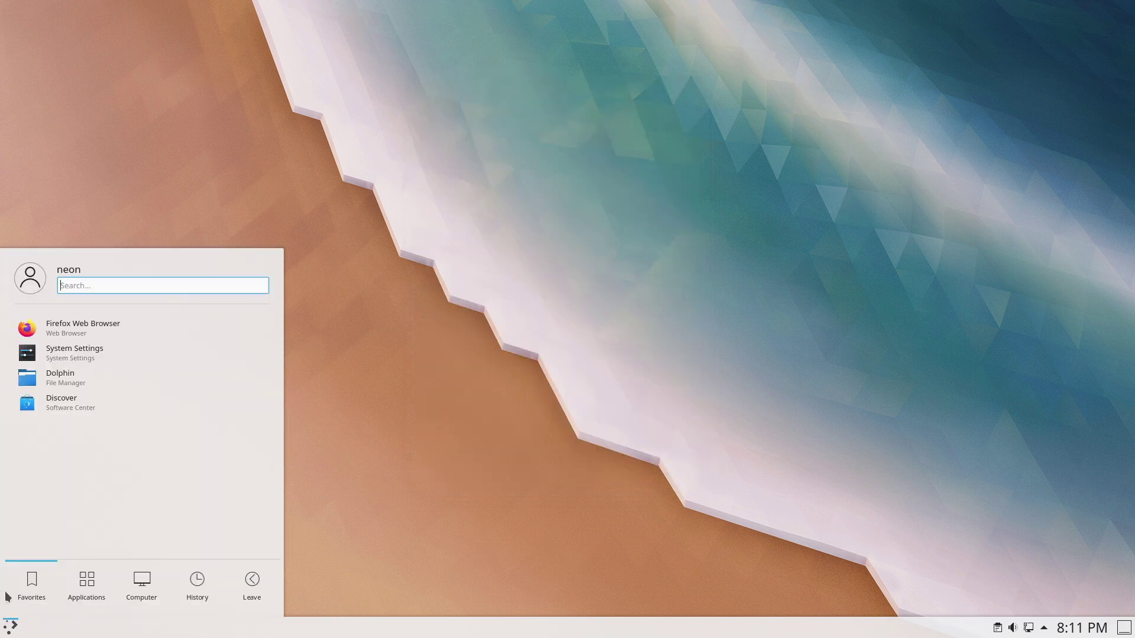
{"action": "left_click", "coordinate": [55, 352]}
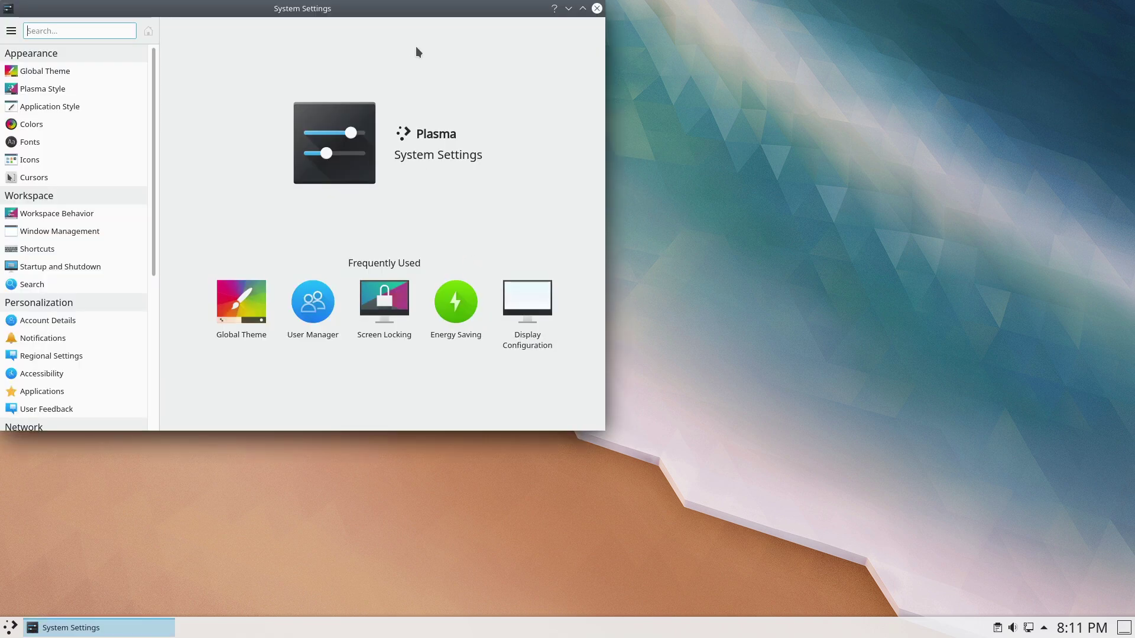
{"action": "left_click_drag", "start_coordinate": [452, 4], "coordinate": [690, 111]}
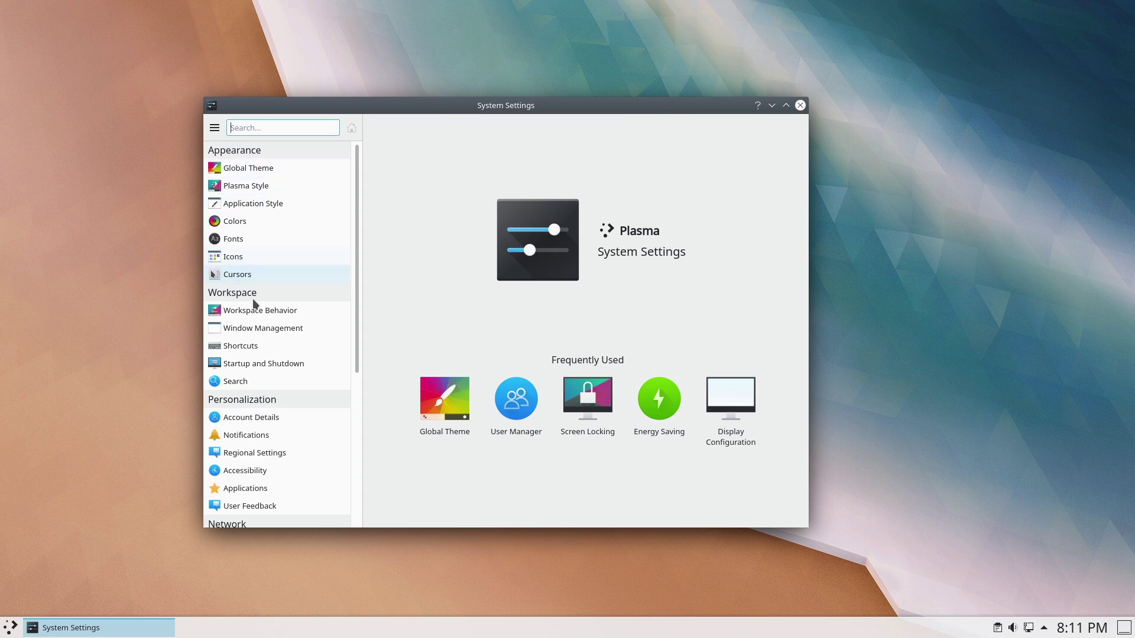
{"action": "left_click", "coordinate": [249, 170]}
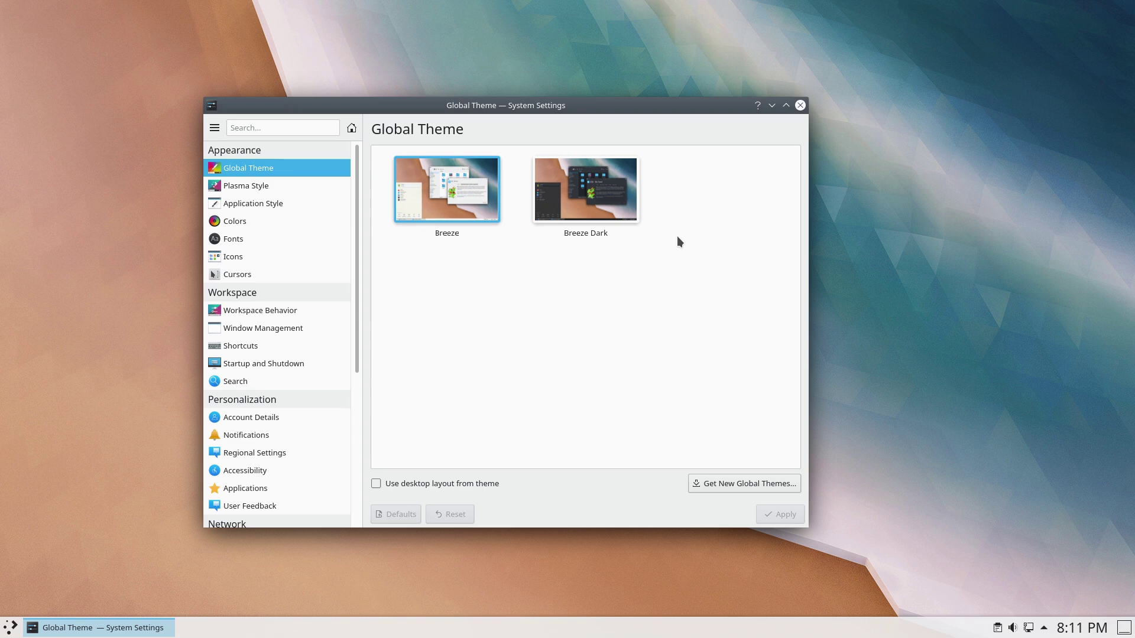
{"action": "left_click", "coordinate": [609, 195]}
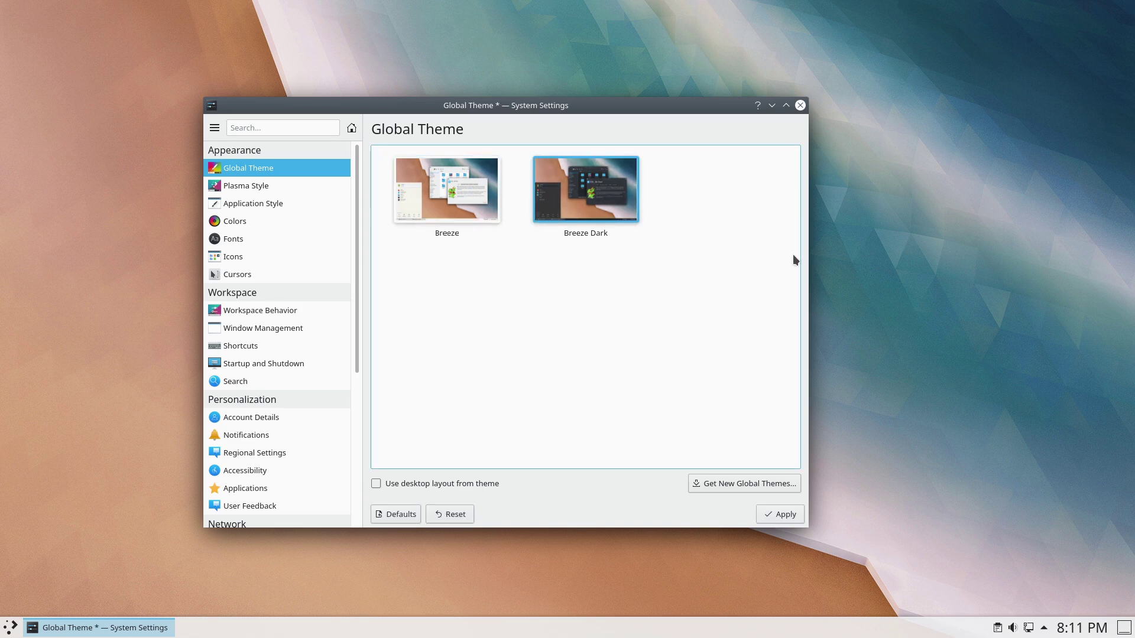
{"action": "left_click", "coordinate": [777, 515]}
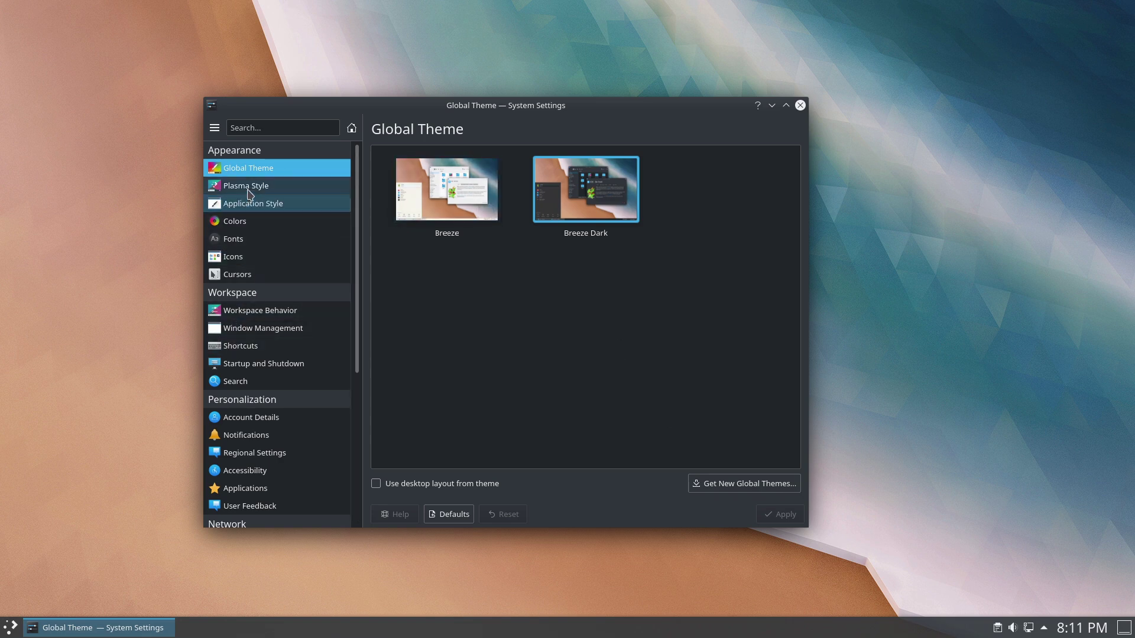
Step: Review the available Plasma Styles, then close System Settings
{"action": "left_click", "coordinate": [12, 633]}
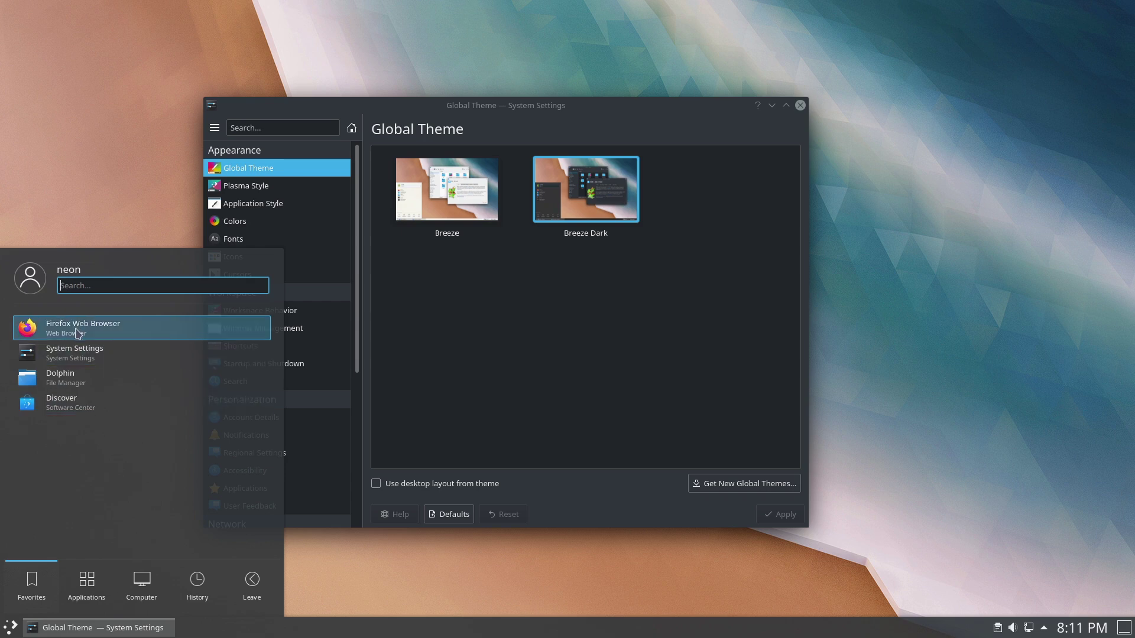
{"action": "left_click", "coordinate": [532, 355]}
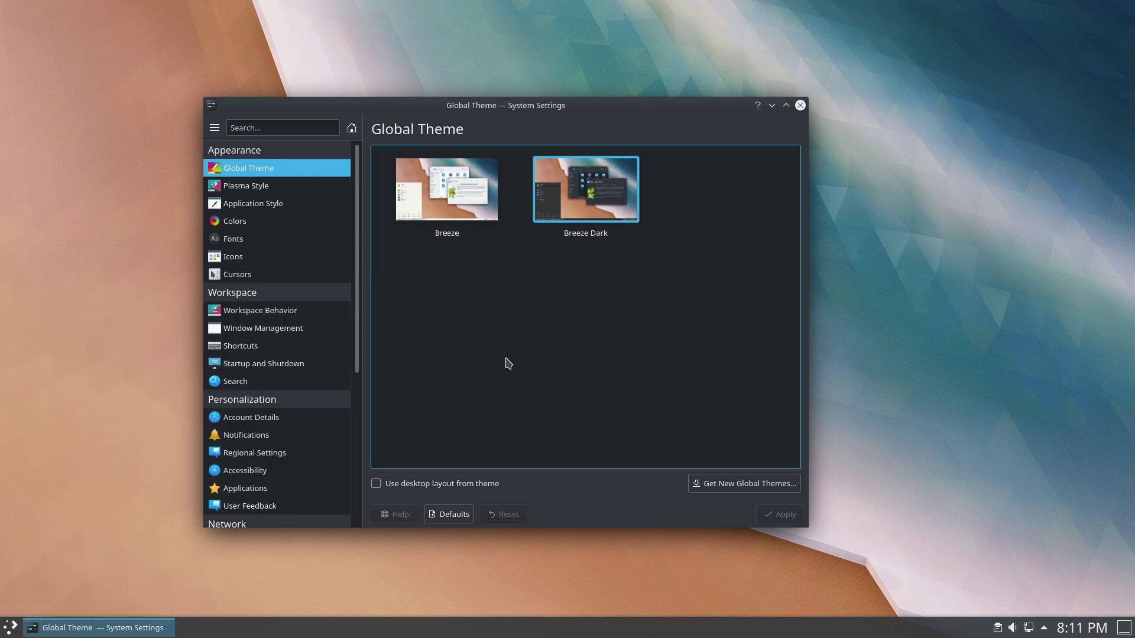
{"action": "left_click", "coordinate": [286, 190]}
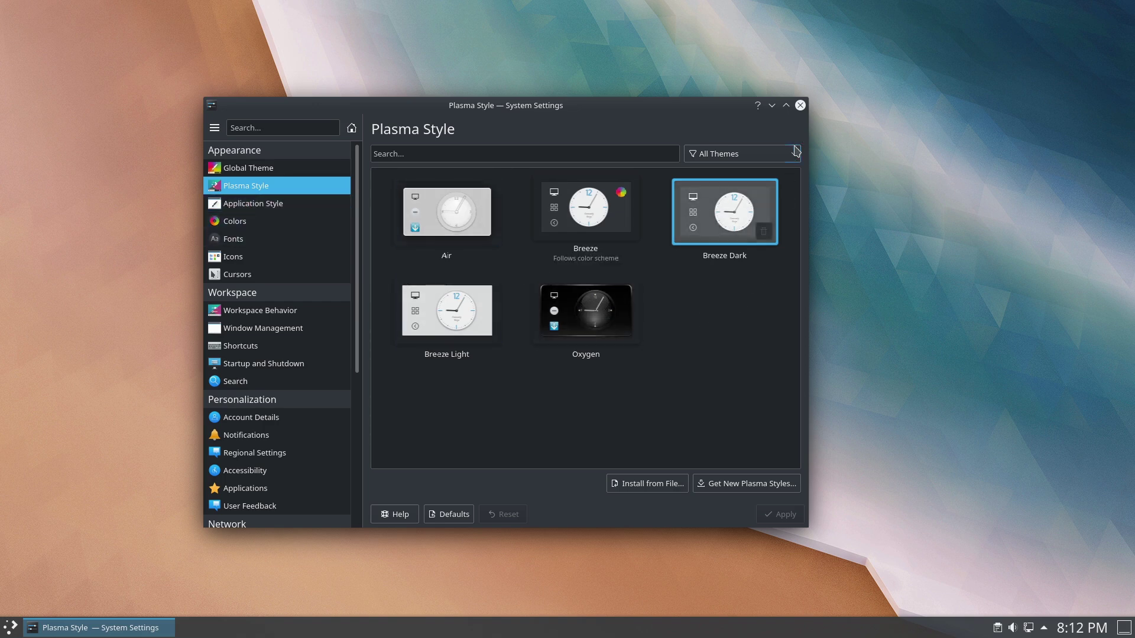
{"action": "left_click", "coordinate": [800, 106]}
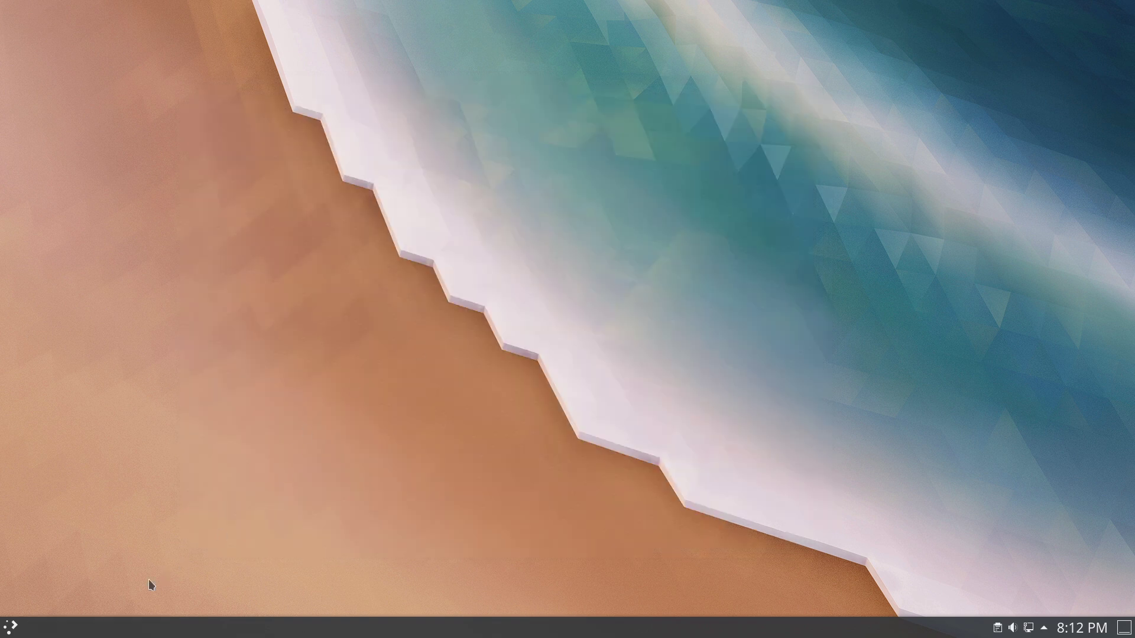
Step: Launch Discover, centre its window, scroll through the Featured apps, and view its software sources settings
{"action": "left_click", "coordinate": [10, 628]}
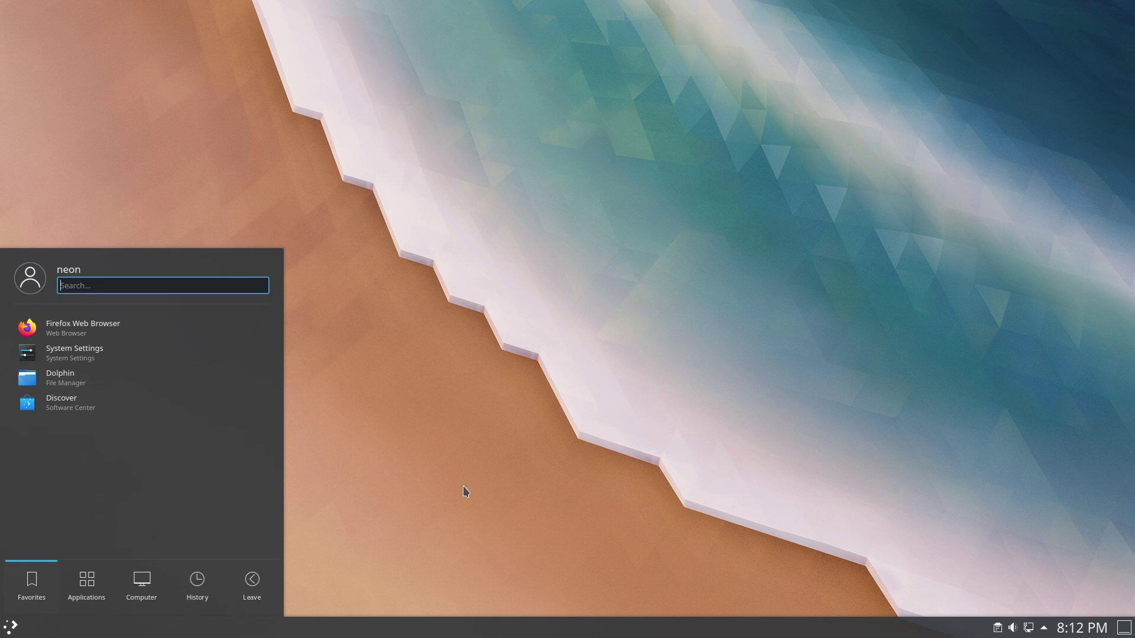
{"action": "left_click", "coordinate": [83, 404]}
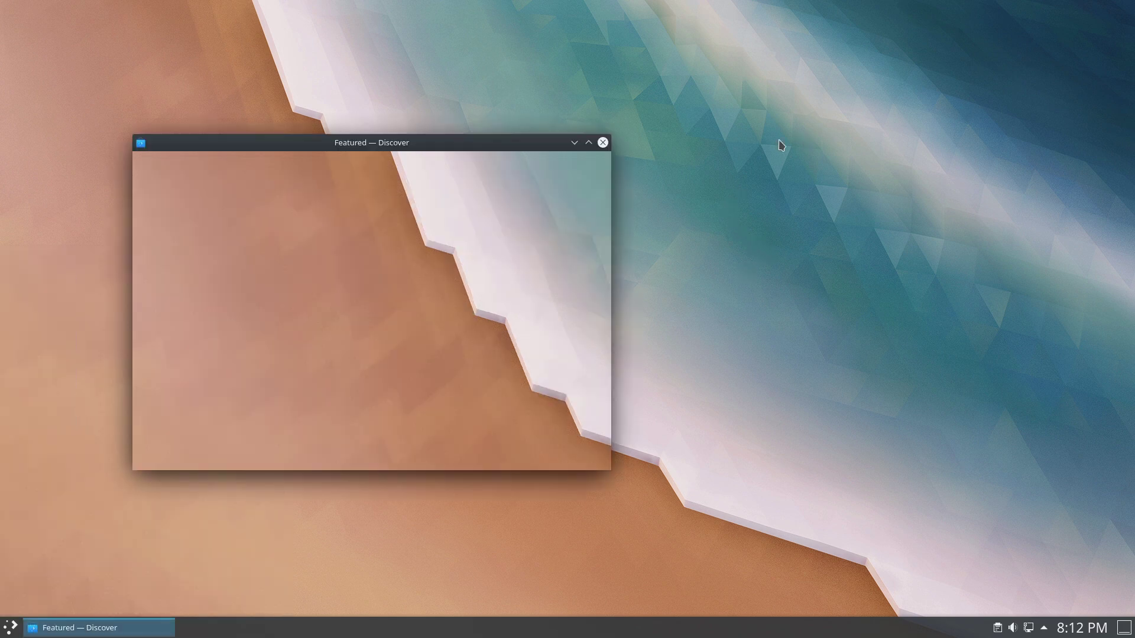
{"action": "left_click_drag", "start_coordinate": [406, 147], "coordinate": [615, 121]}
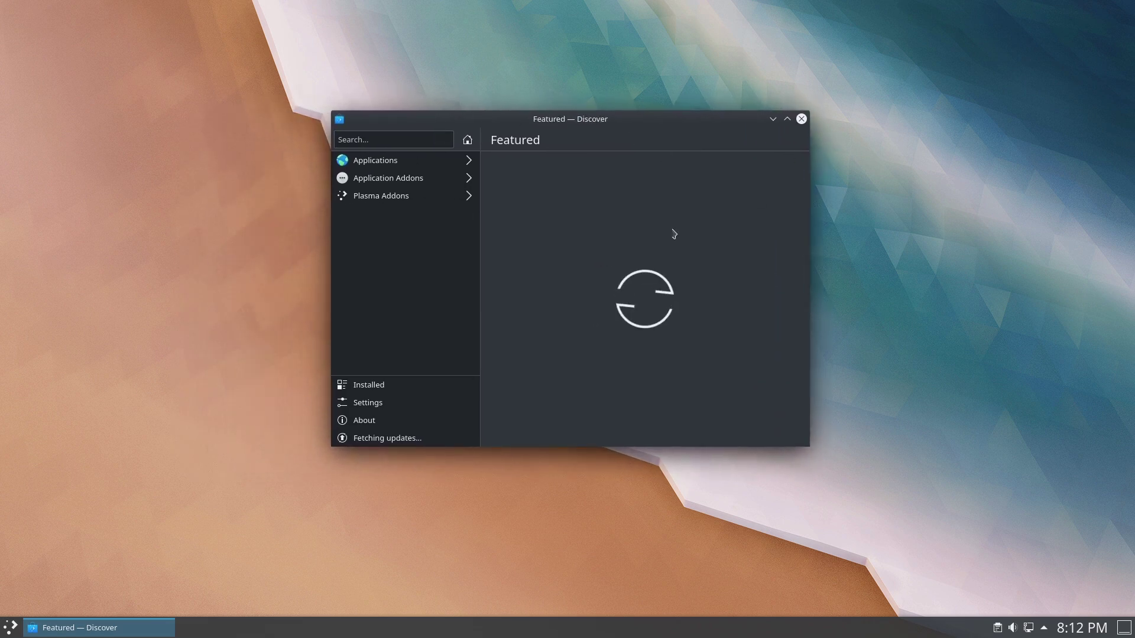
{"action": "scroll", "coordinate": [683, 280], "scroll_direction": "down", "scroll_amount": 1}
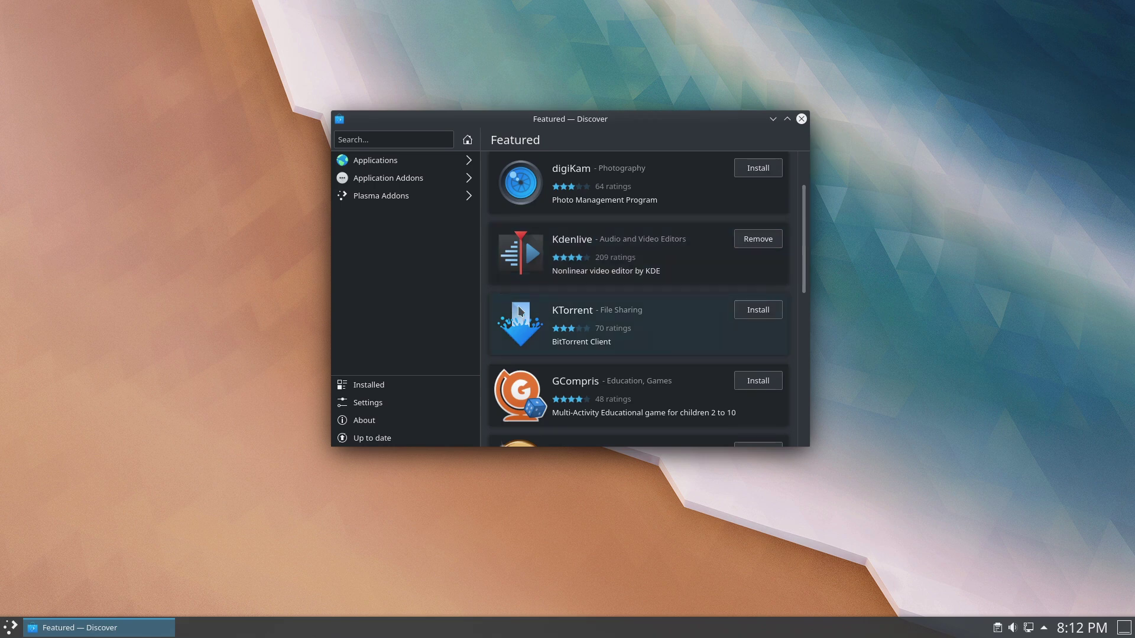
{"action": "scroll", "coordinate": [638, 299], "scroll_direction": "down", "scroll_amount": 2}
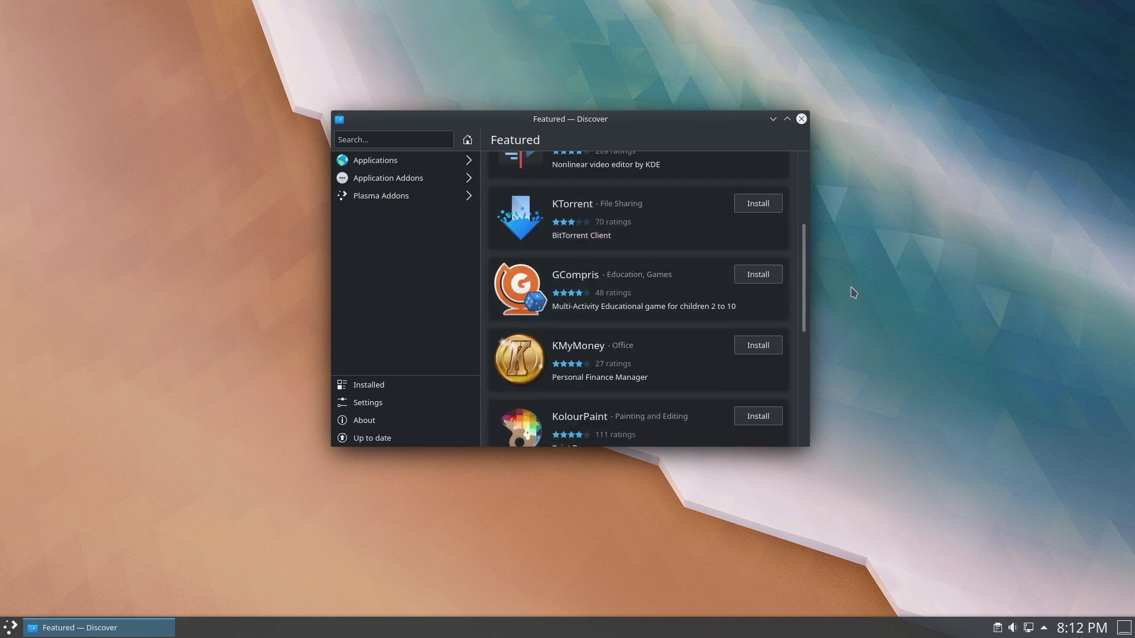
{"action": "left_click_drag", "start_coordinate": [811, 309], "coordinate": [835, 190]}
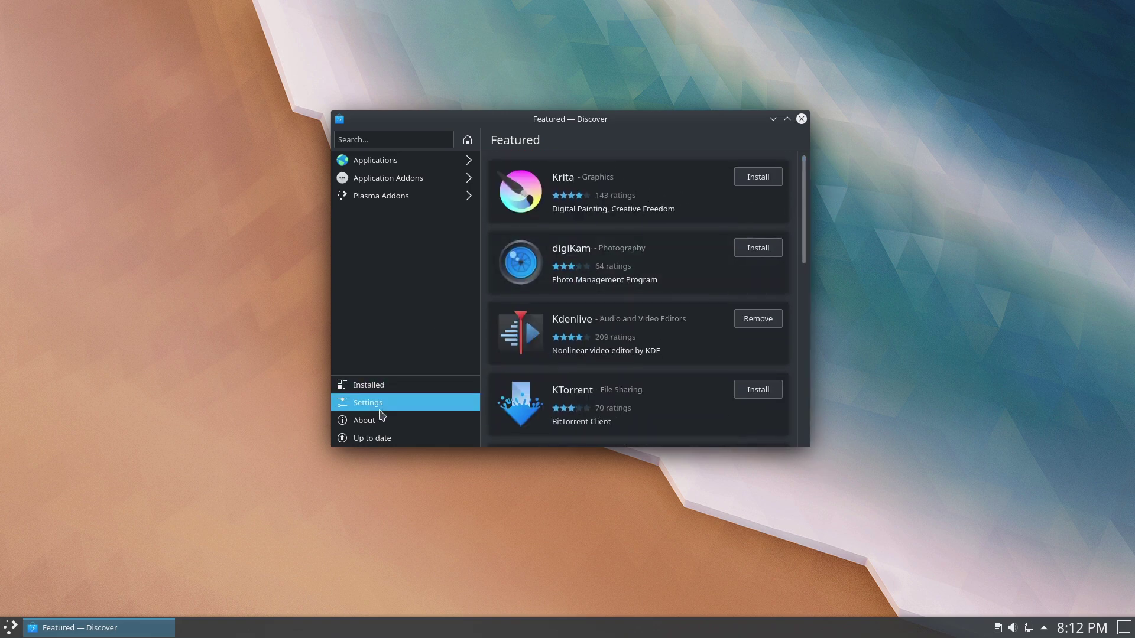
{"action": "left_click", "coordinate": [402, 403]}
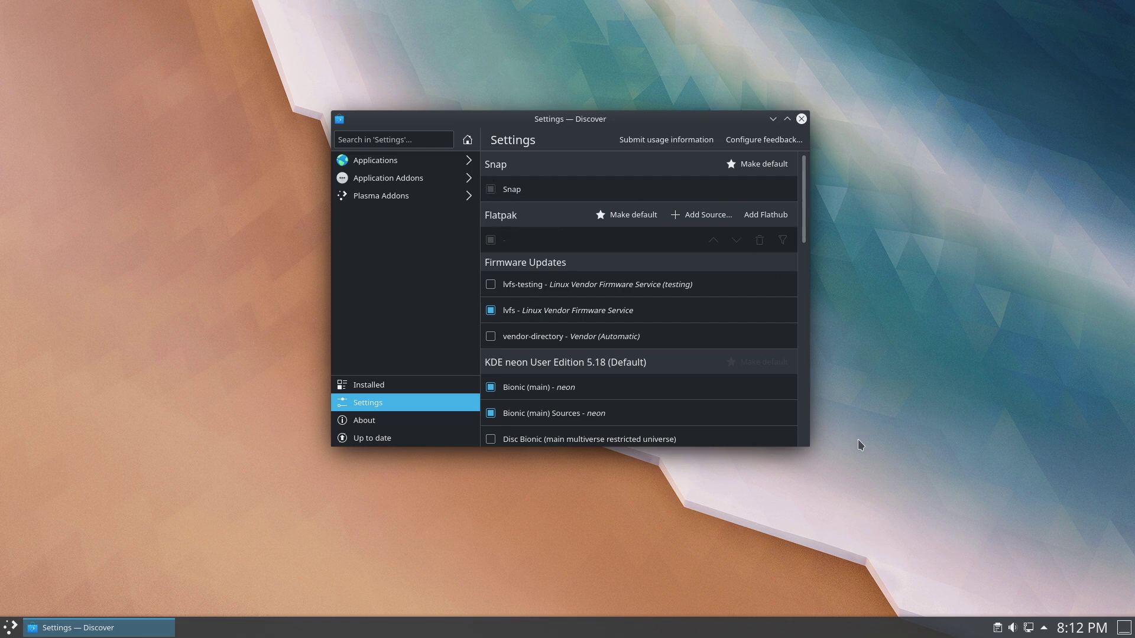
Step: Enlarge Discover's window and search the Applications catalogue for kdenlive
{"action": "left_click_drag", "start_coordinate": [811, 443], "coordinate": [1008, 567]}
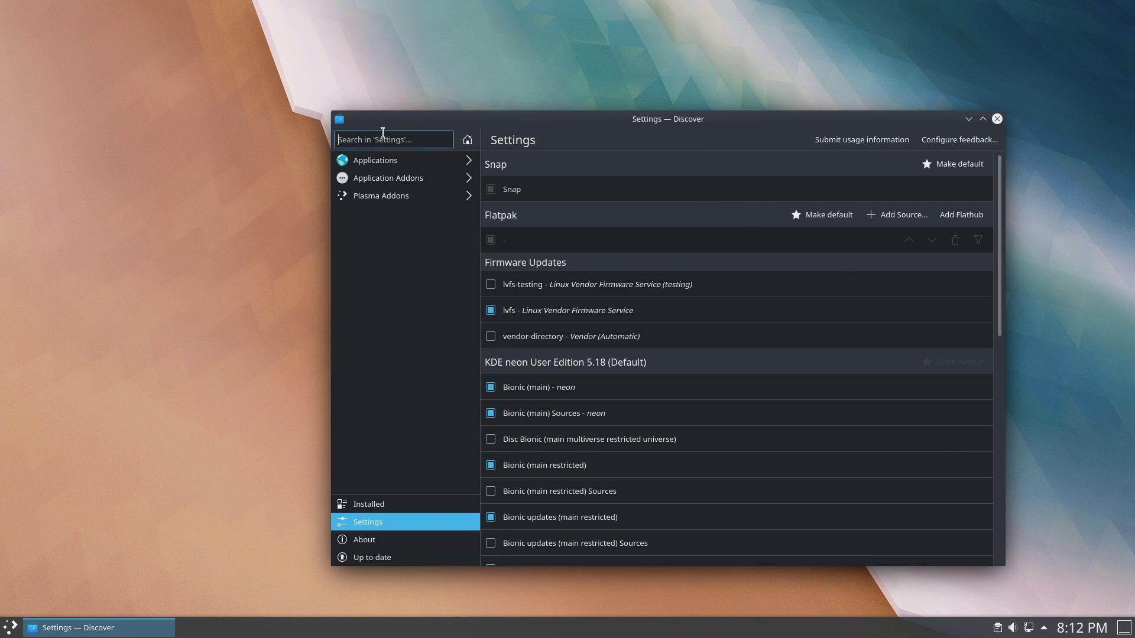
{"action": "type", "text": "kdenlive"}
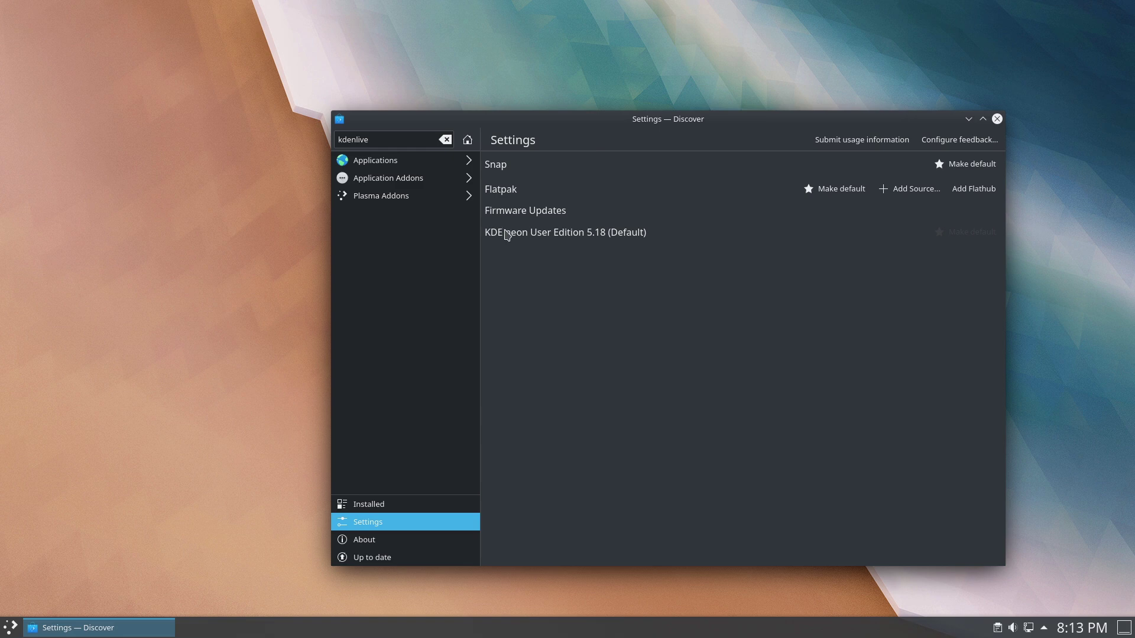
{"action": "left_click", "coordinate": [376, 160]}
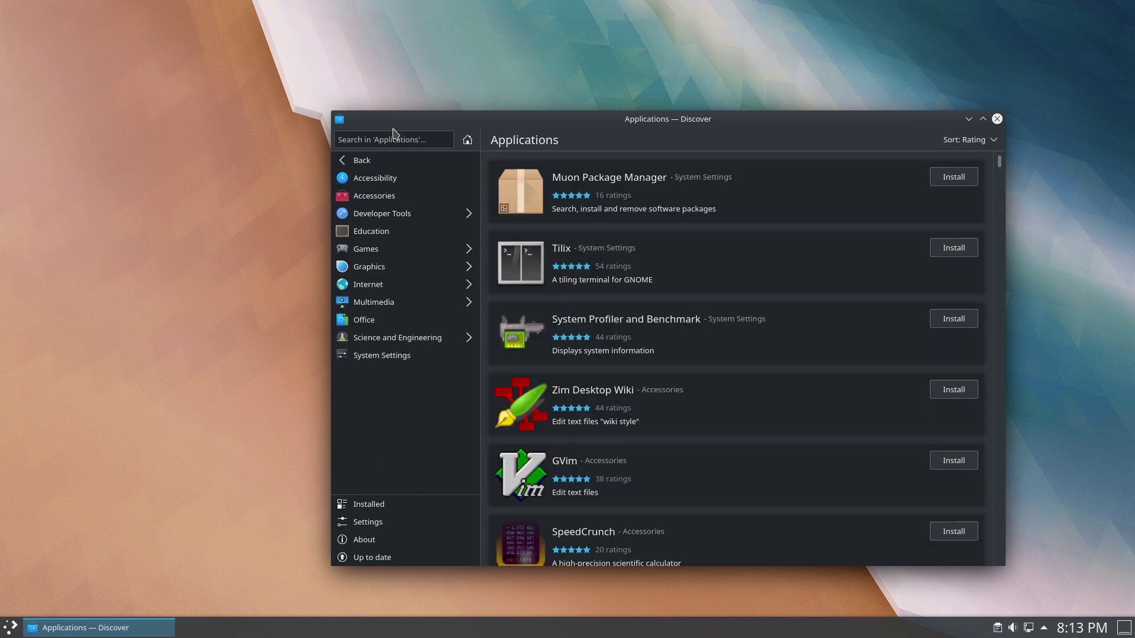
{"action": "left_click", "coordinate": [398, 139]}
{"action": "type", "text": "kdenlive"}
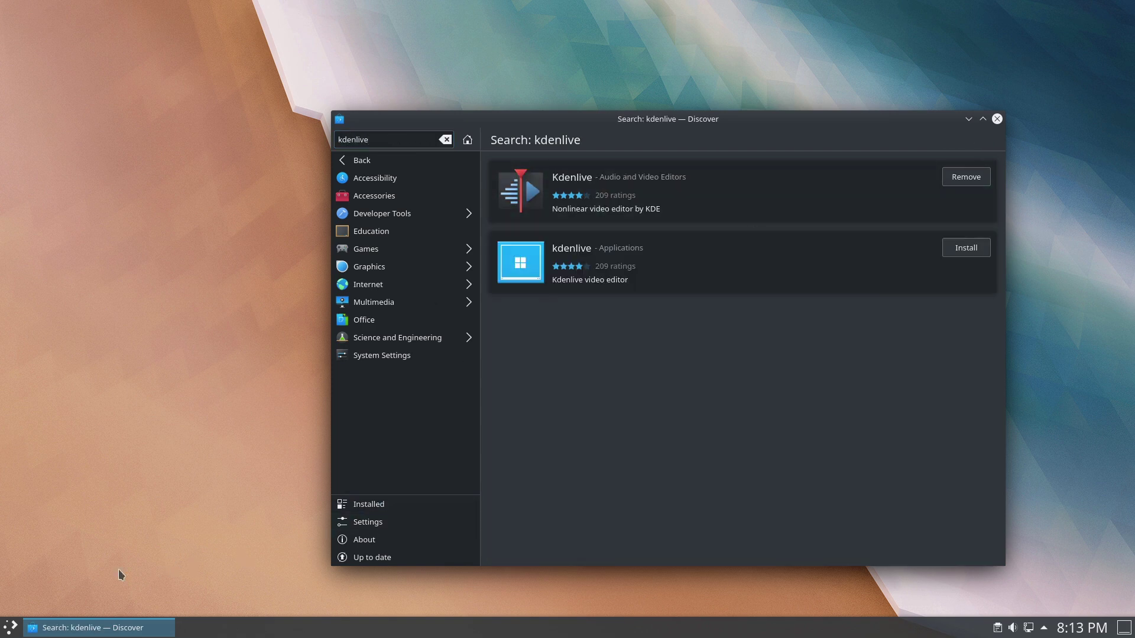
Step: Find Kdenlive with a 'kden' launcher search and start it
{"action": "left_click", "coordinate": [10, 628]}
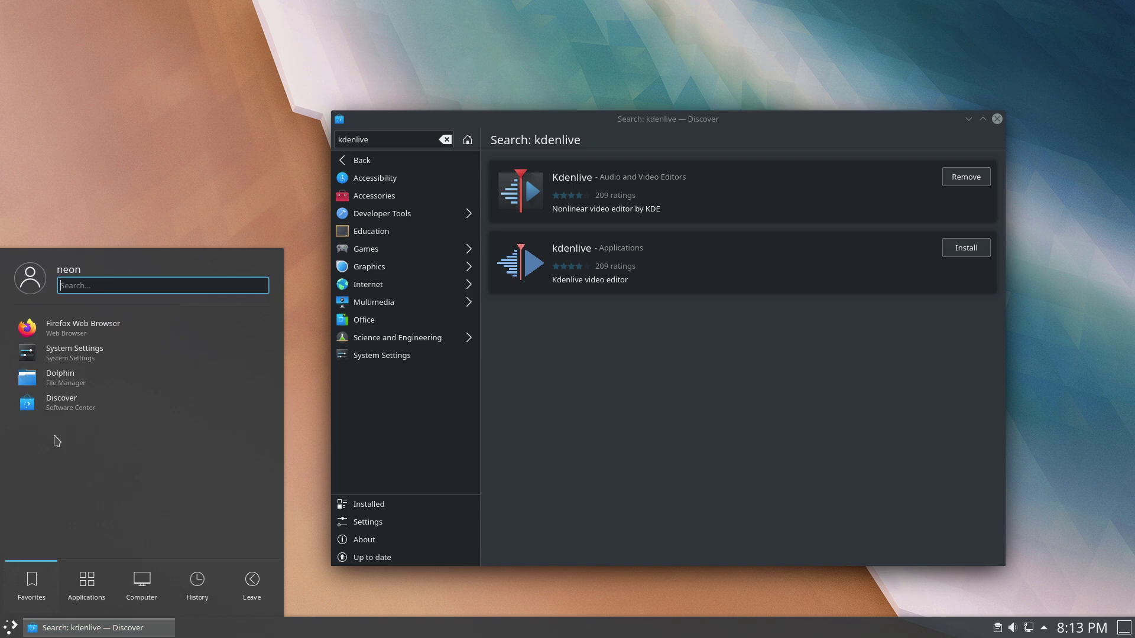
{"action": "type", "text": "kden"}
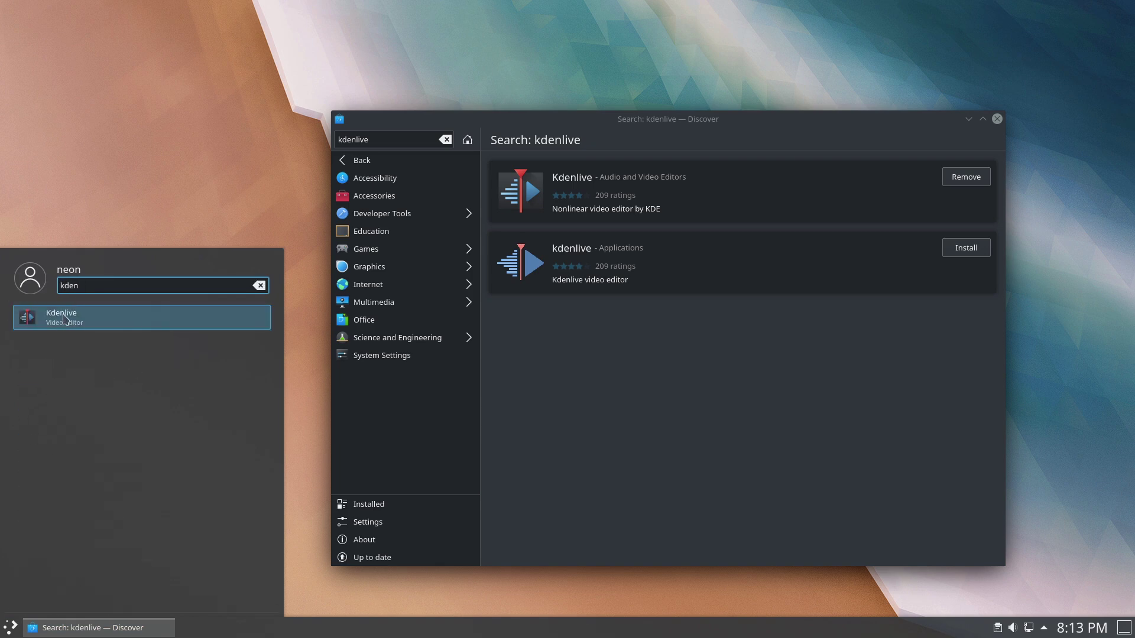
{"action": "left_click", "coordinate": [64, 318]}
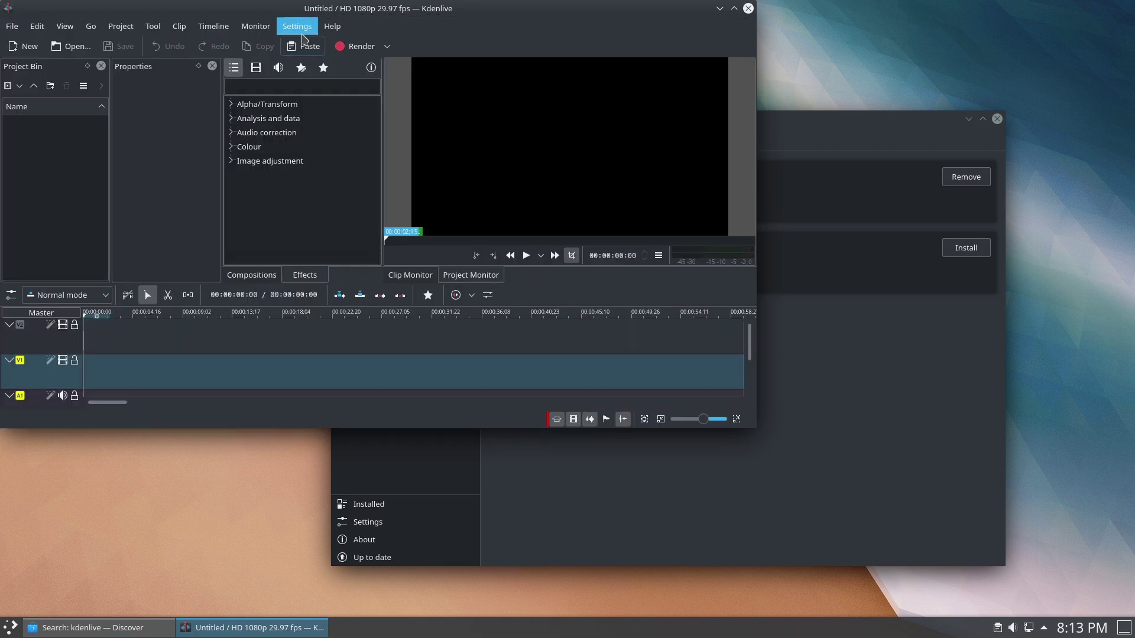
Step: Check Kdenlive's version (19.12.3) under Help > About Kdenlive, then close Kdenlive
{"action": "left_click", "coordinate": [326, 28]}
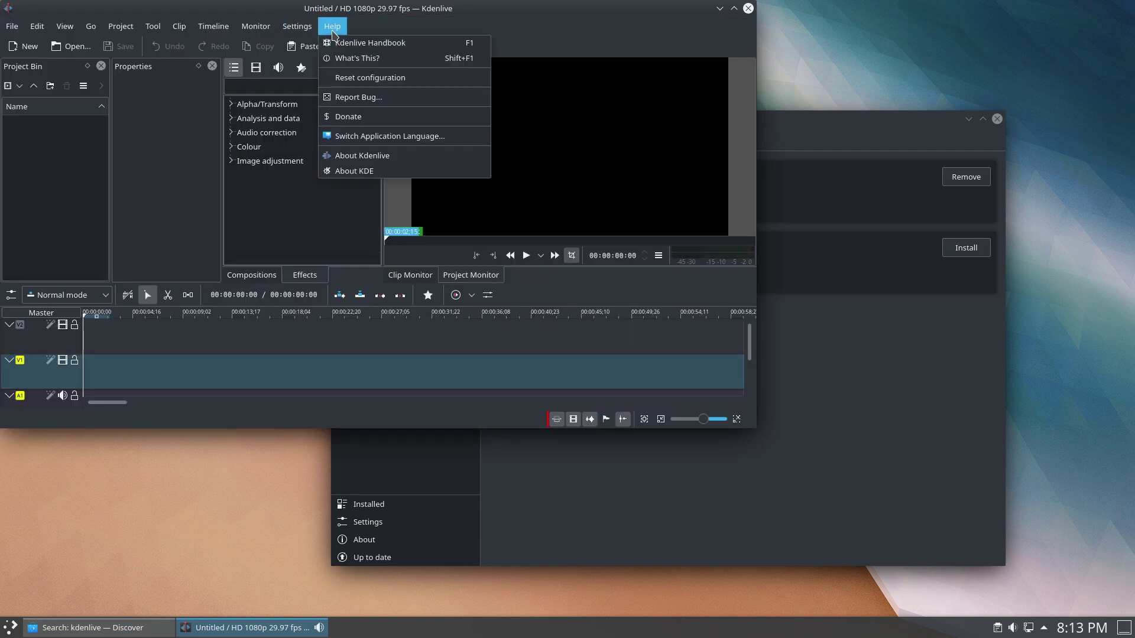
{"action": "left_click", "coordinate": [388, 161]}
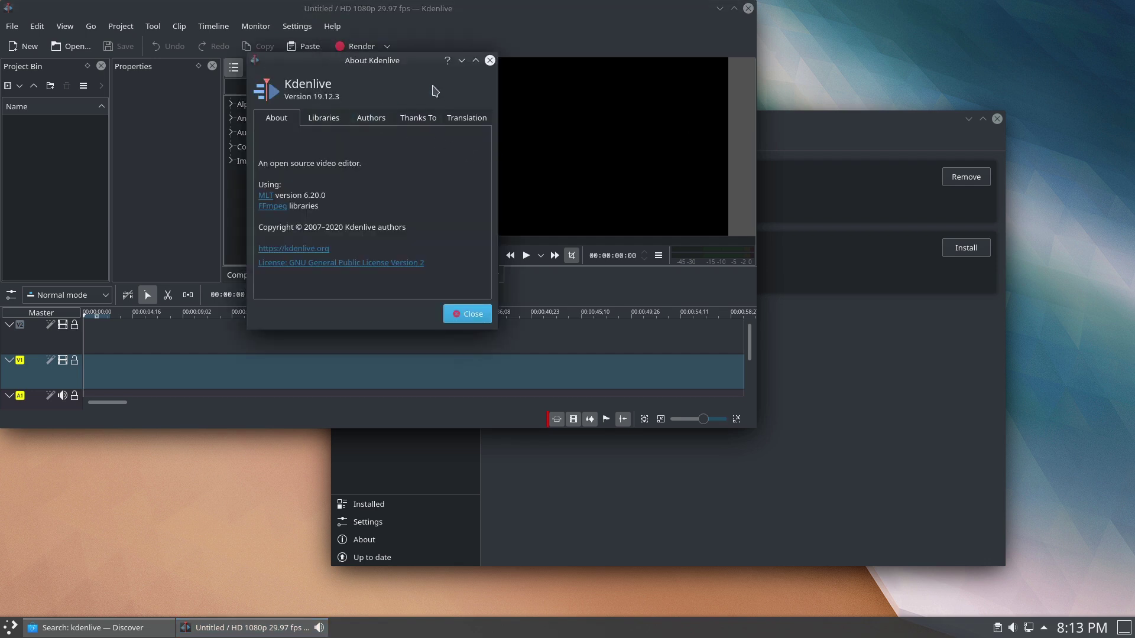
{"action": "left_click", "coordinate": [490, 60]}
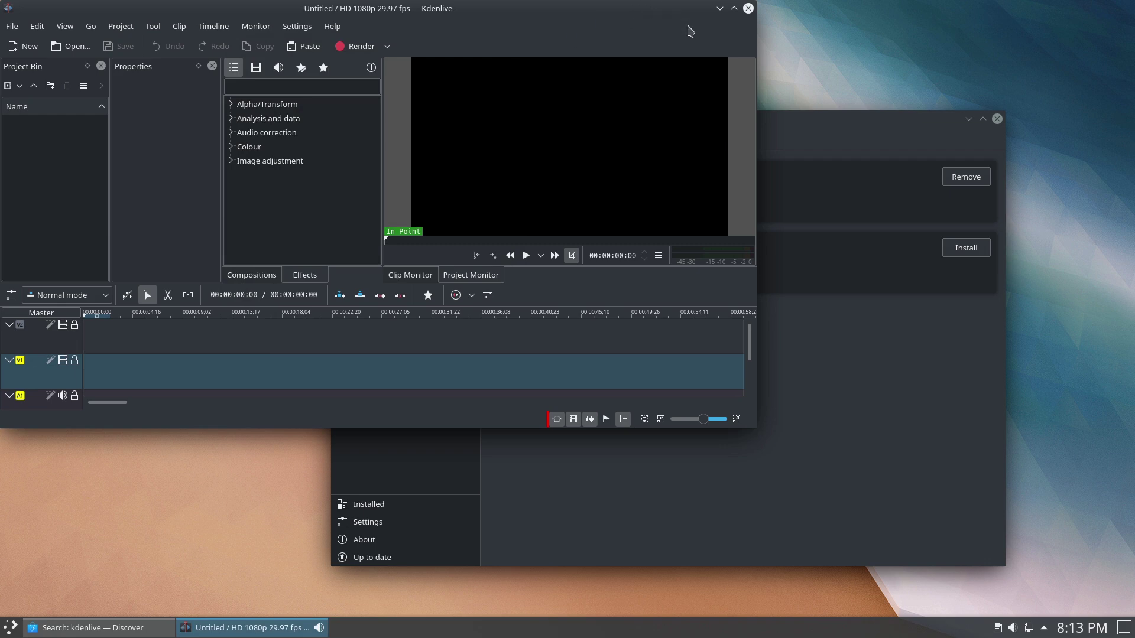
{"action": "left_click", "coordinate": [749, 8]}
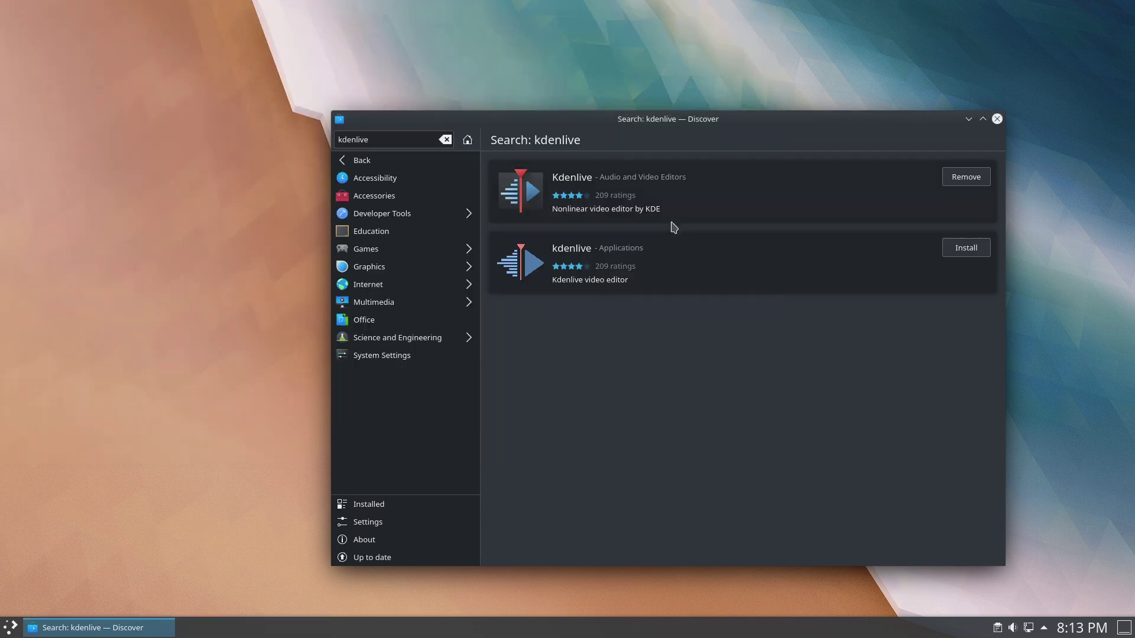
{"action": "left_click", "coordinate": [675, 267]}
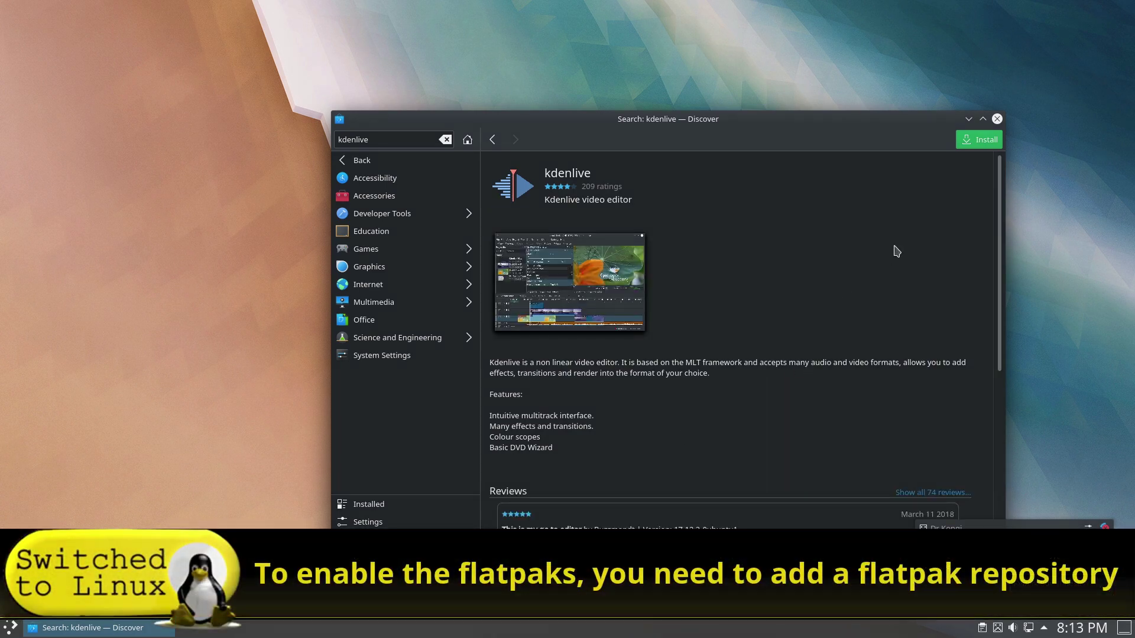
{"action": "scroll", "coordinate": [952, 479], "scroll_direction": "down", "scroll_amount": 6}
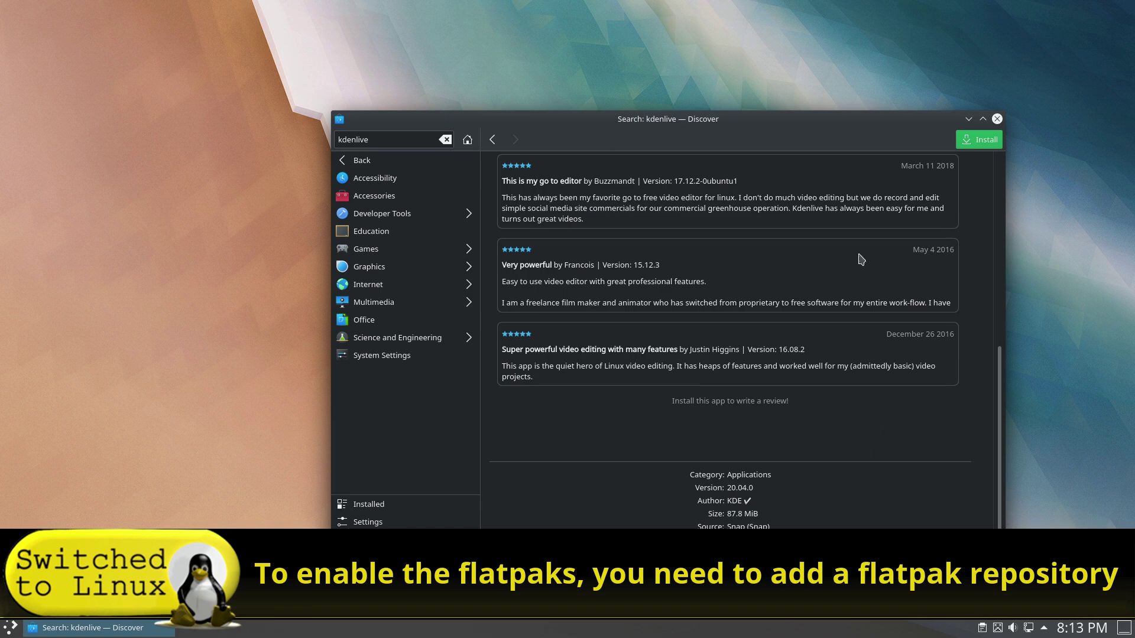
{"action": "left_click_drag", "start_coordinate": [998, 366], "coordinate": [1021, 112]}
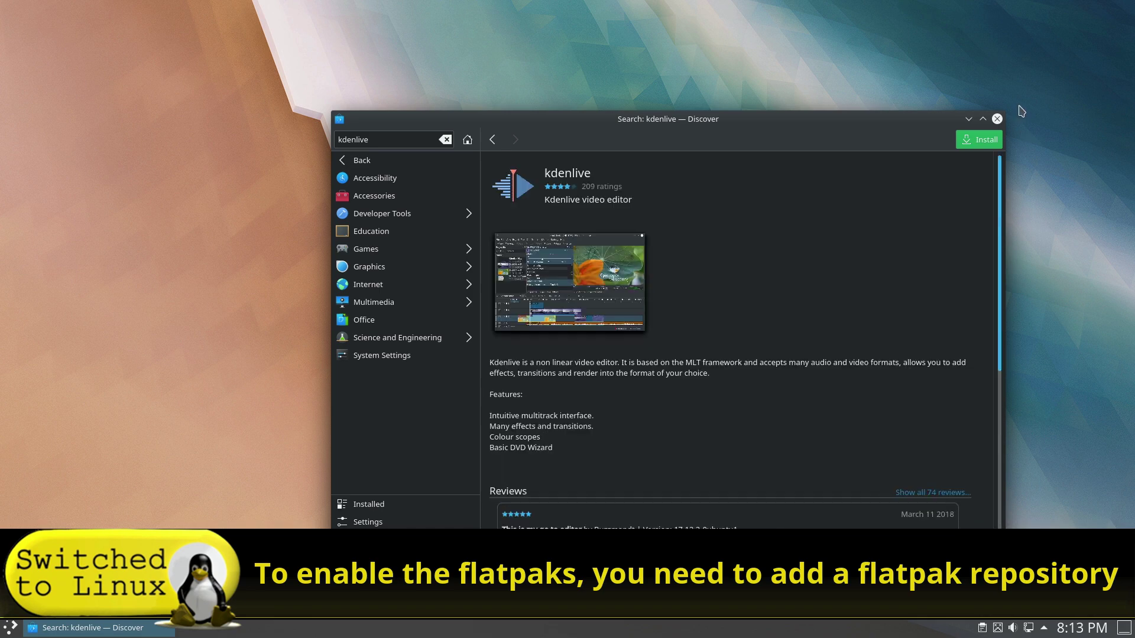
{"action": "left_click", "coordinate": [493, 140]}
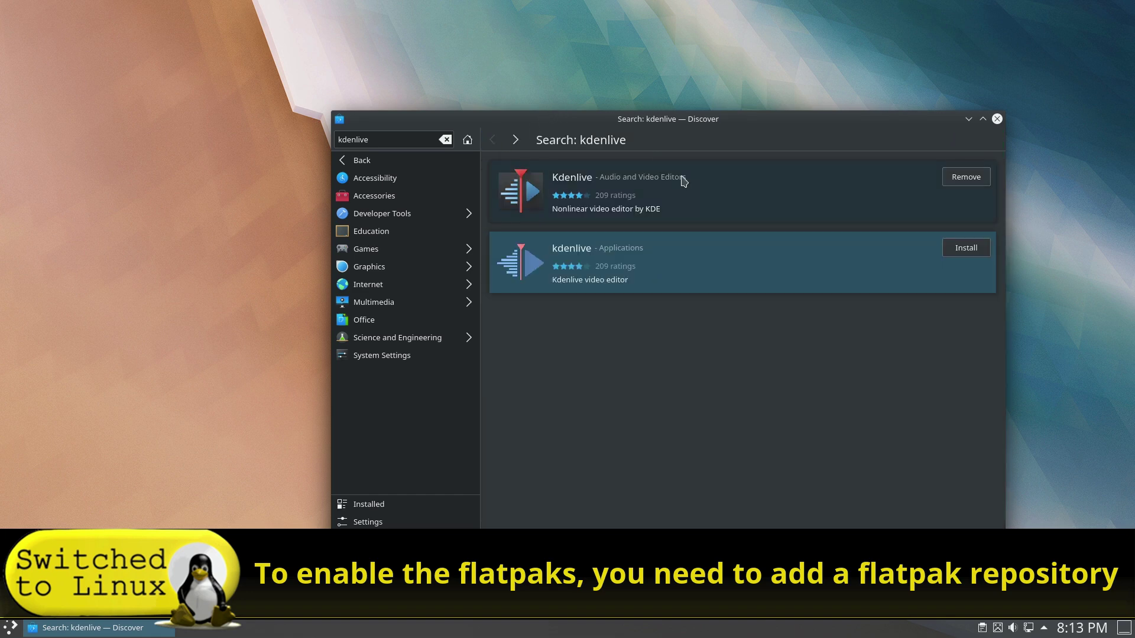
{"action": "left_click", "coordinate": [636, 208]}
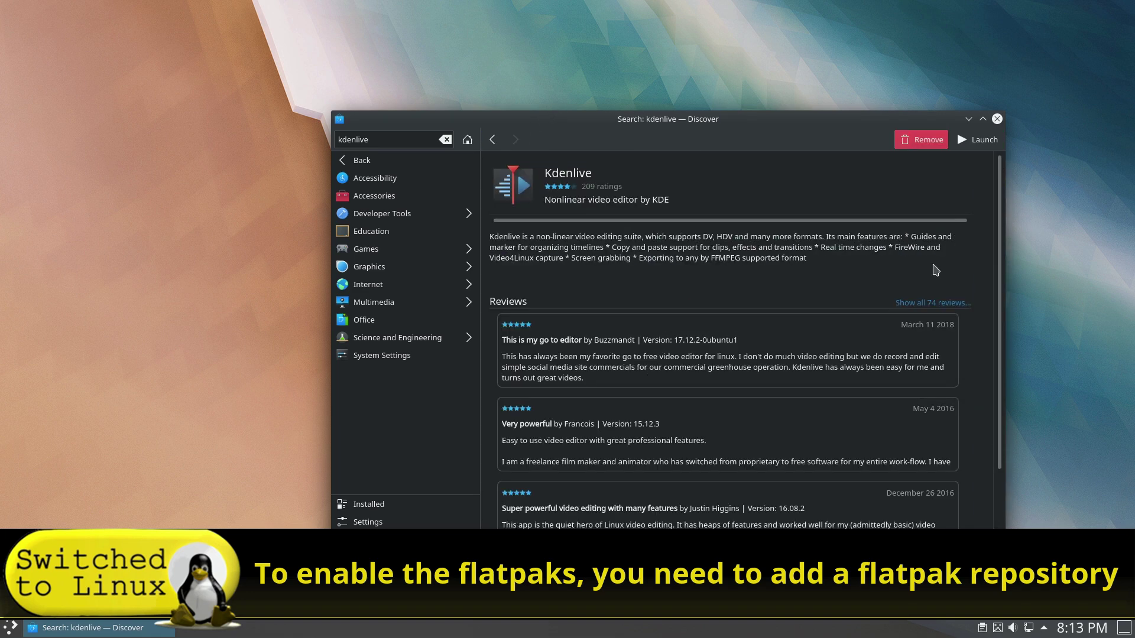
{"action": "left_click_drag", "start_coordinate": [1000, 268], "coordinate": [1008, 394]}
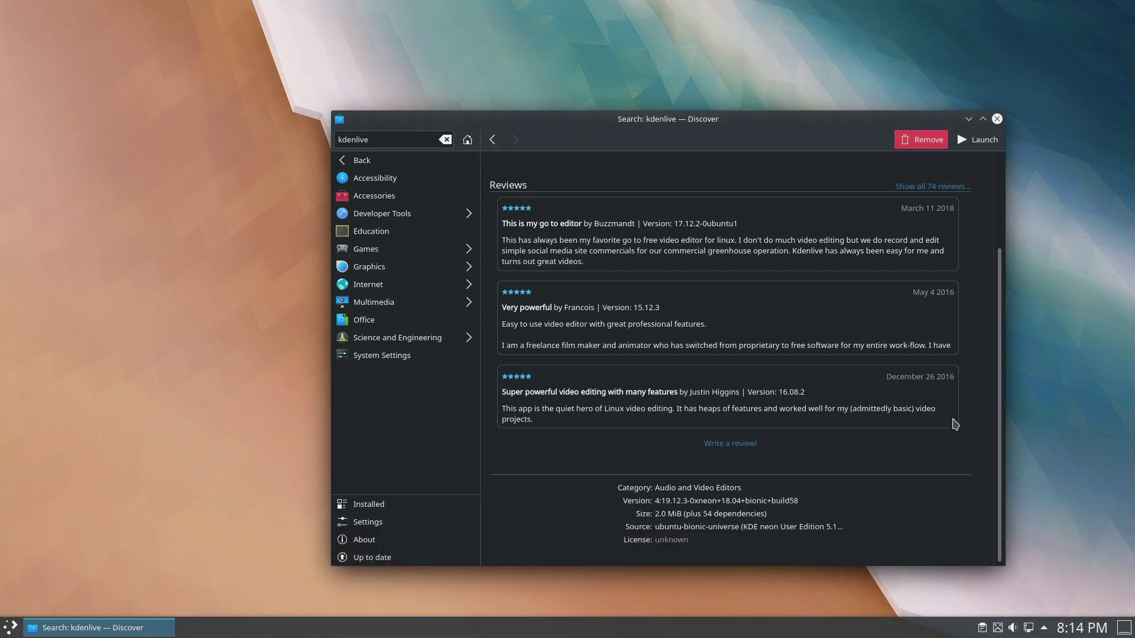
{"action": "left_click_drag", "start_coordinate": [998, 448], "coordinate": [1014, 243]}
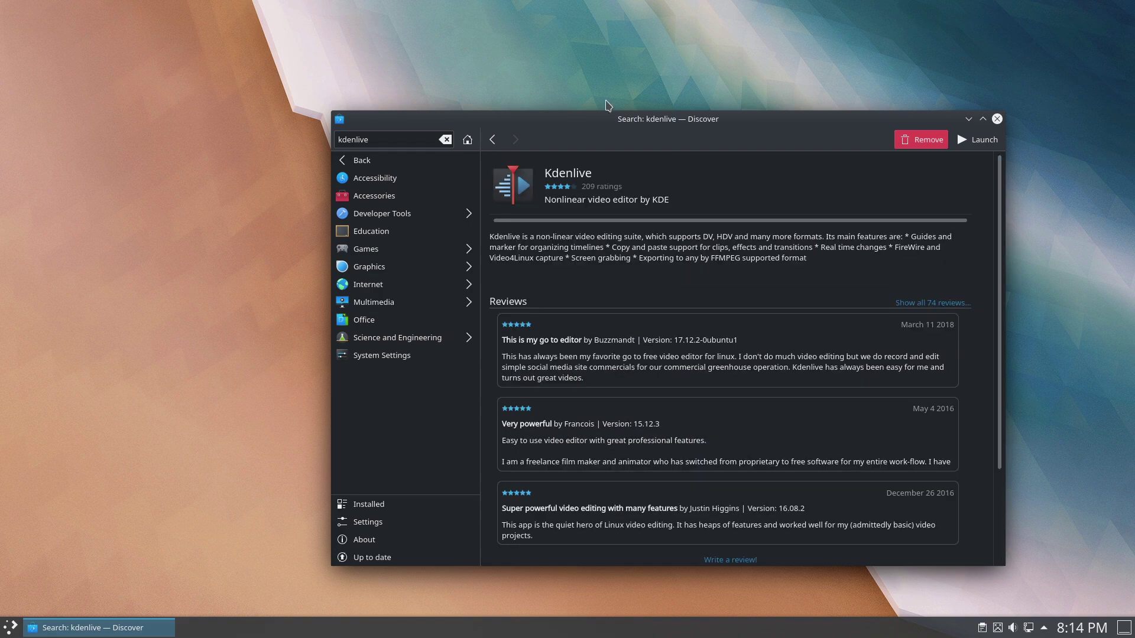
{"action": "left_click", "coordinate": [495, 142]}
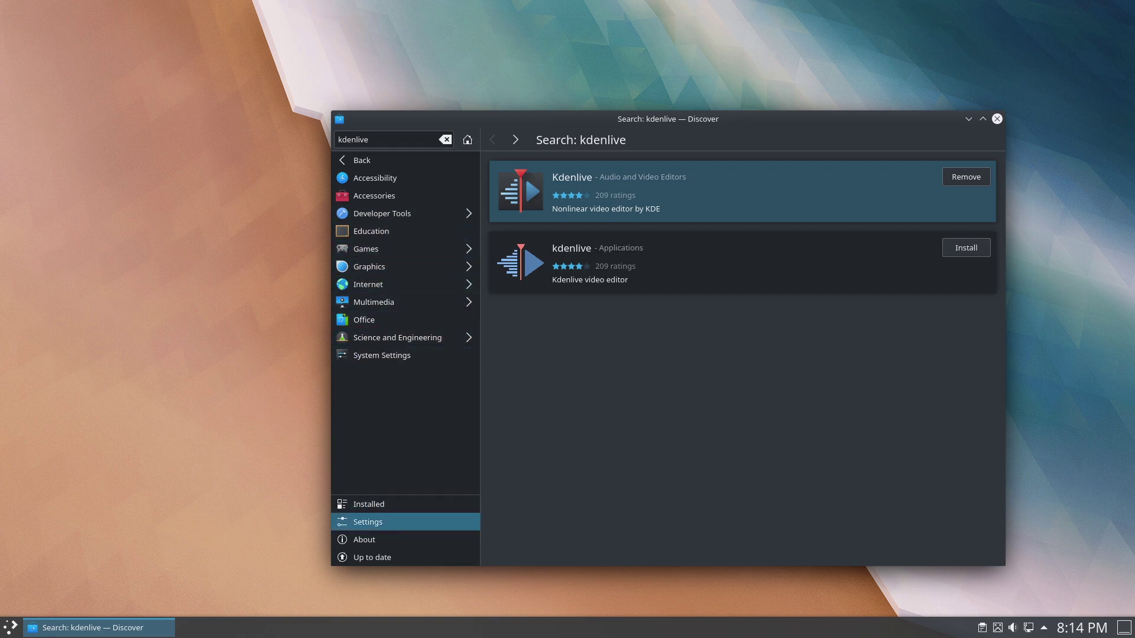
Step: Browse Discover's Applications, Application Addons and Plasma Addons categories
{"action": "left_click", "coordinate": [362, 166]}
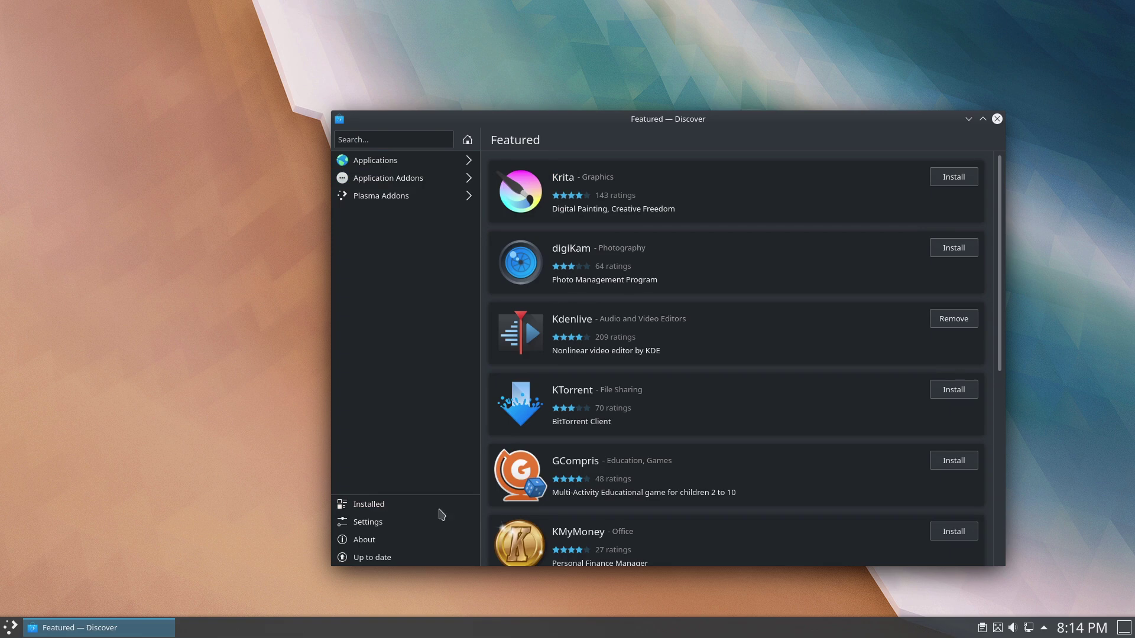
{"action": "left_click", "coordinate": [381, 162]}
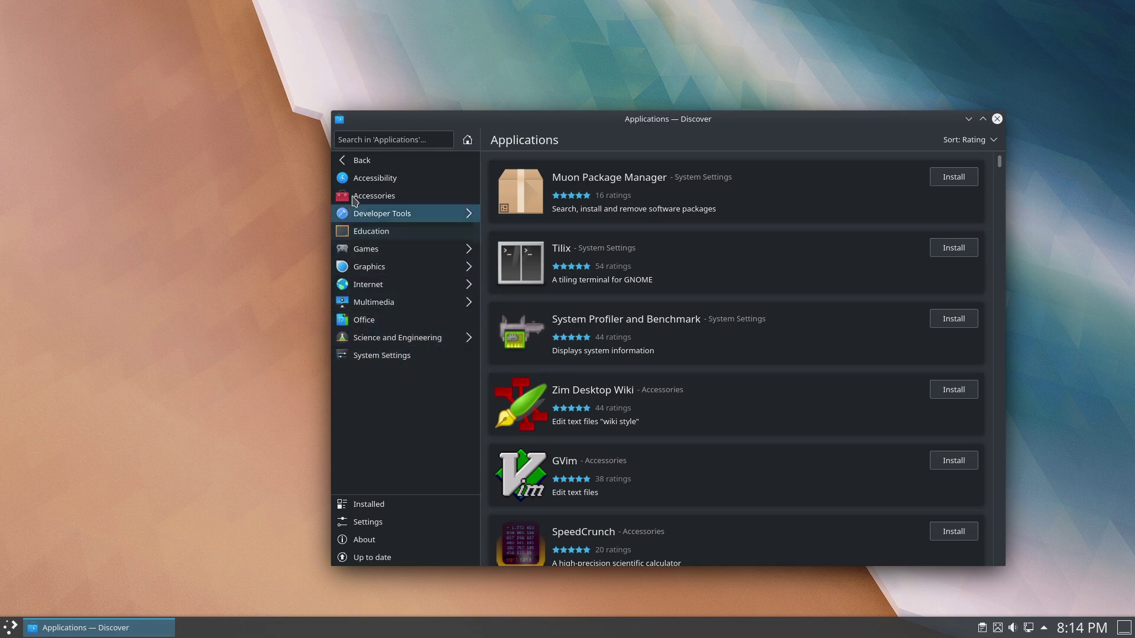
{"action": "left_click", "coordinate": [362, 160]}
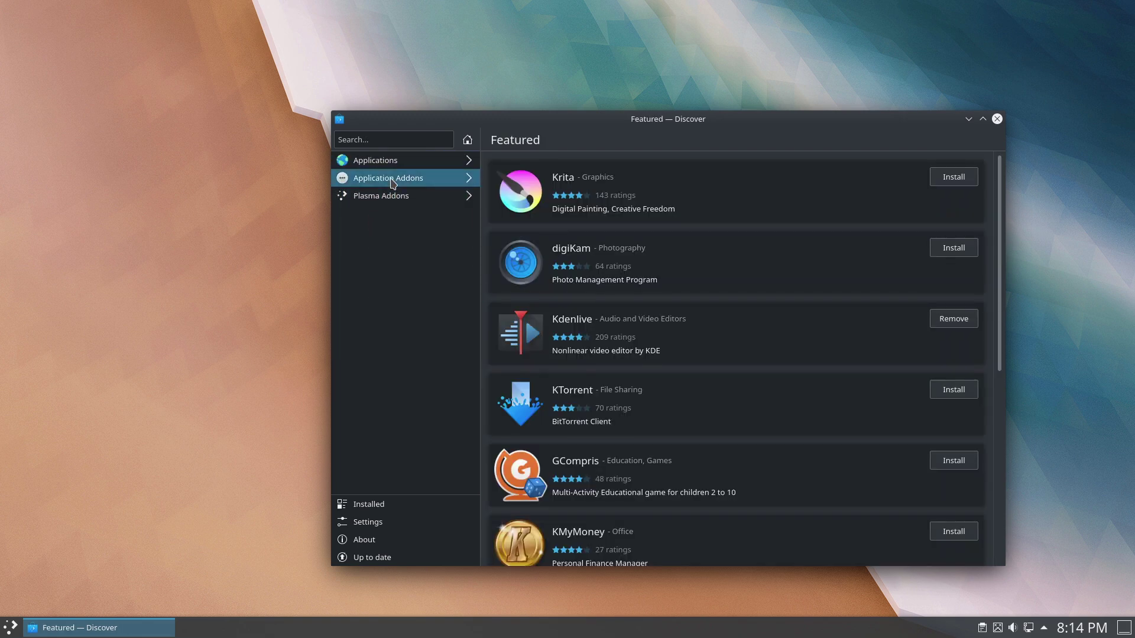
{"action": "left_click", "coordinate": [393, 182]}
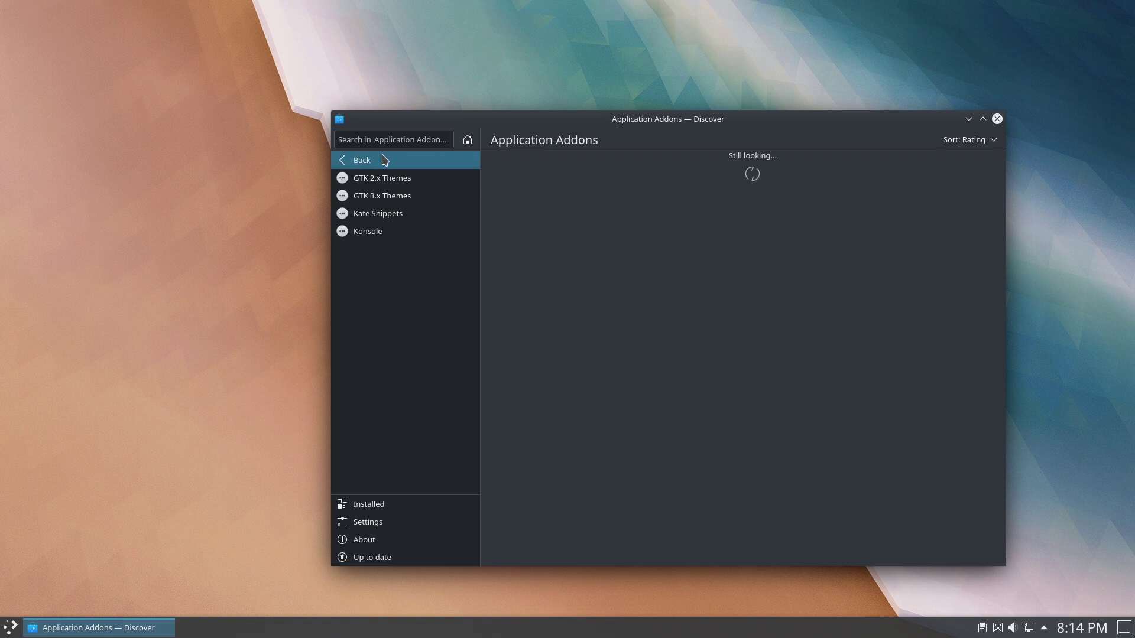
{"action": "left_click", "coordinate": [385, 161]}
{"action": "left_click", "coordinate": [382, 195]}
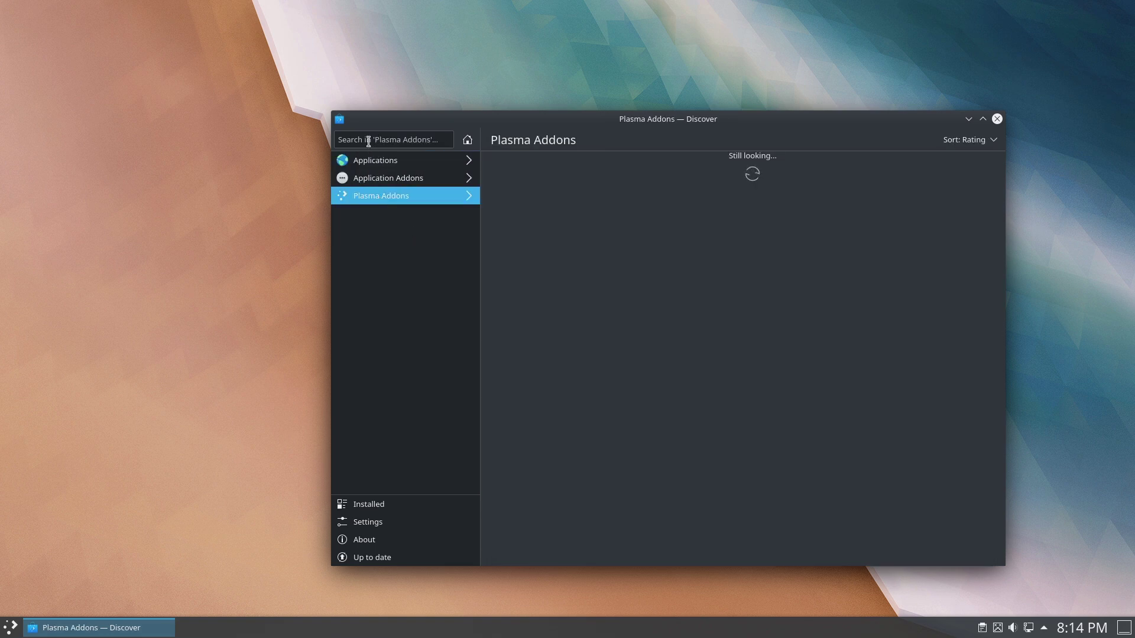
{"action": "left_click", "coordinate": [371, 161]}
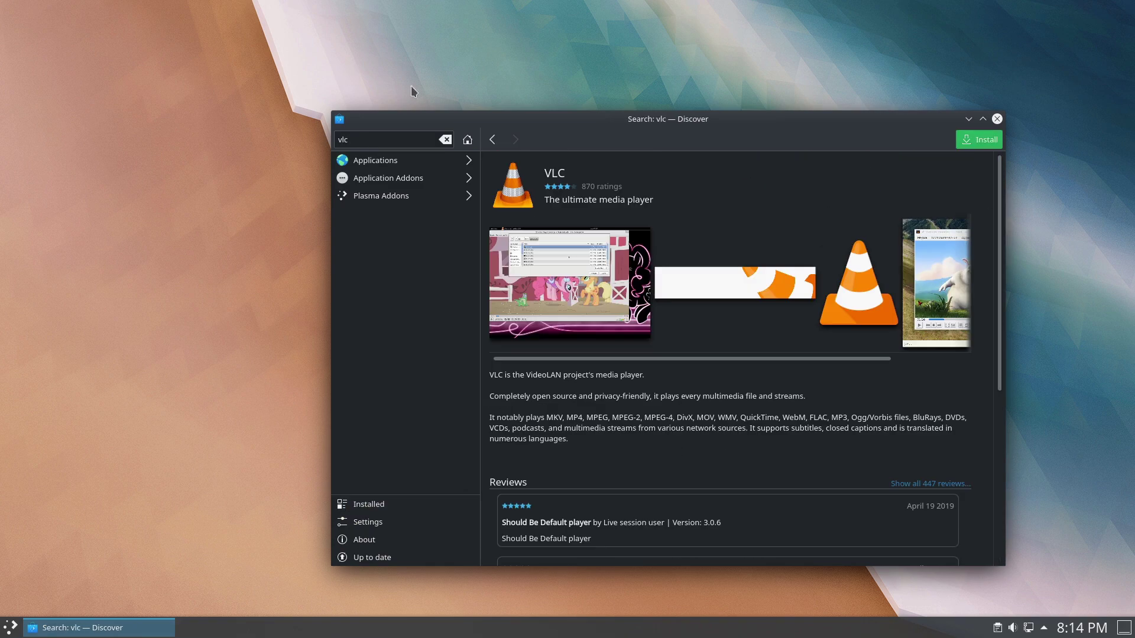
Step: Return to the vlc search results, inspect the installed VLC entry, and scroll the results
{"action": "left_click", "coordinate": [493, 139]}
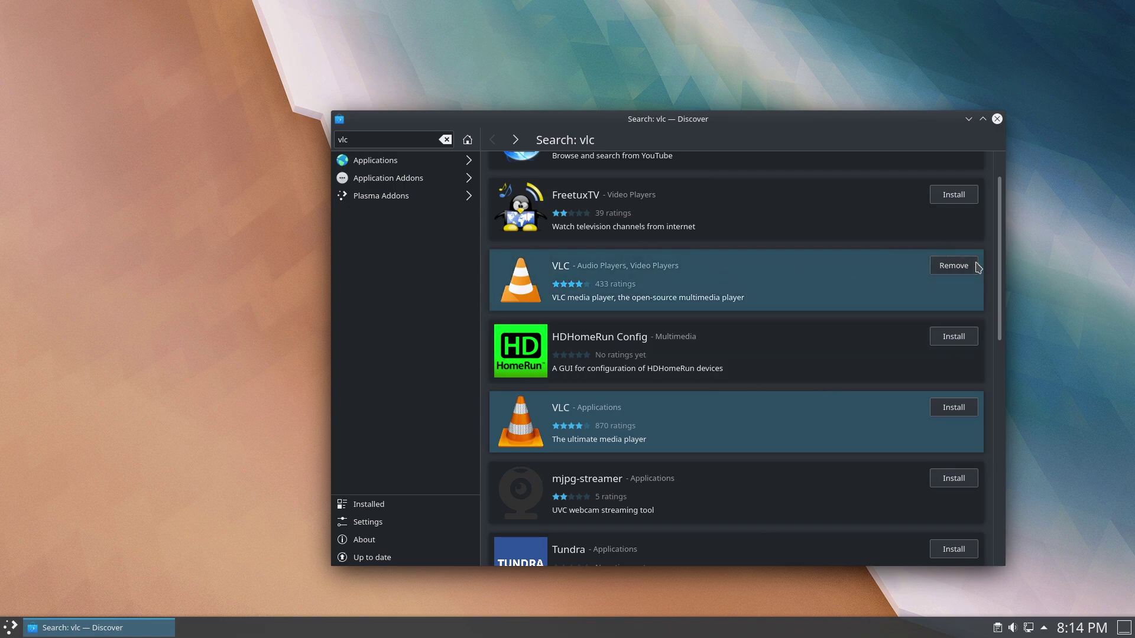
{"action": "left_click", "coordinate": [679, 284]}
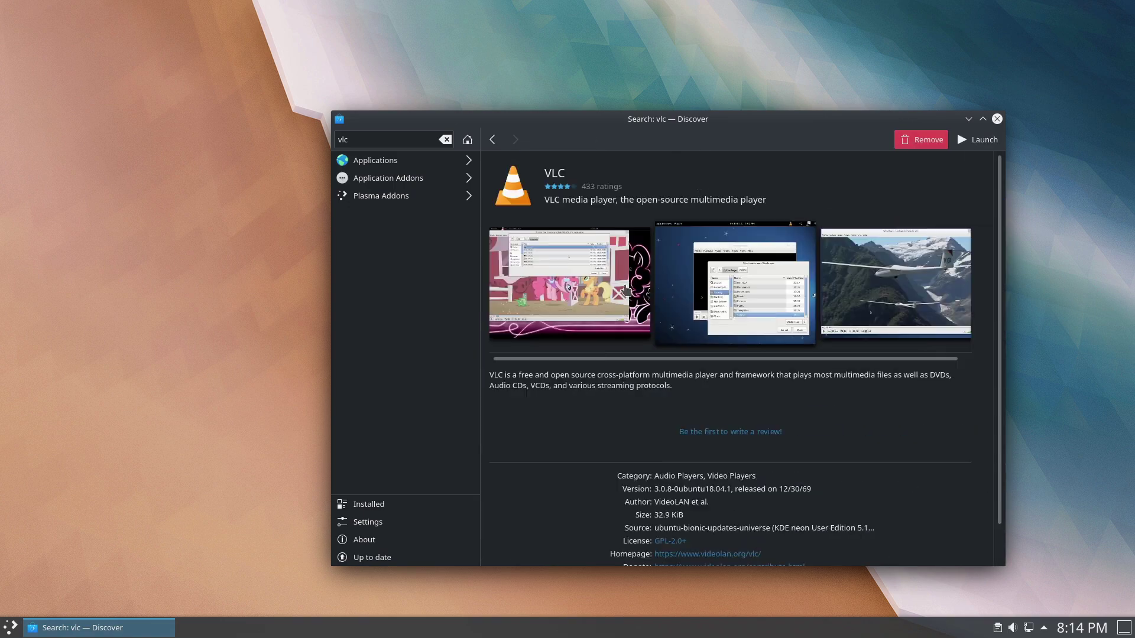
{"action": "left_click_drag", "start_coordinate": [999, 288], "coordinate": [1000, 489]}
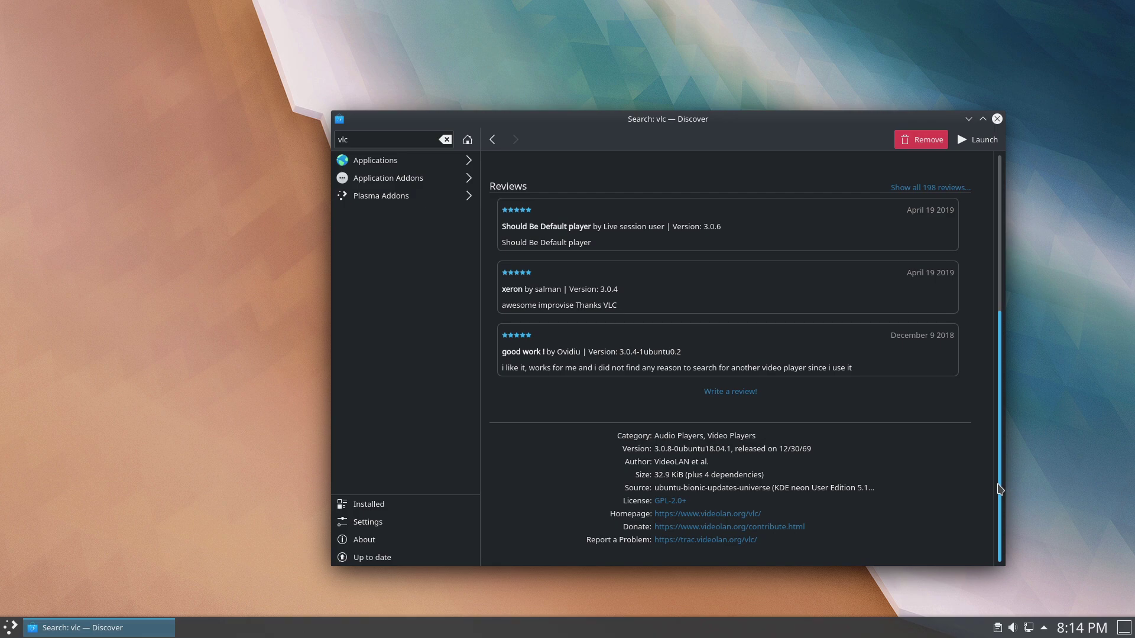
{"action": "left_click_drag", "start_coordinate": [999, 489], "coordinate": [530, 98]}
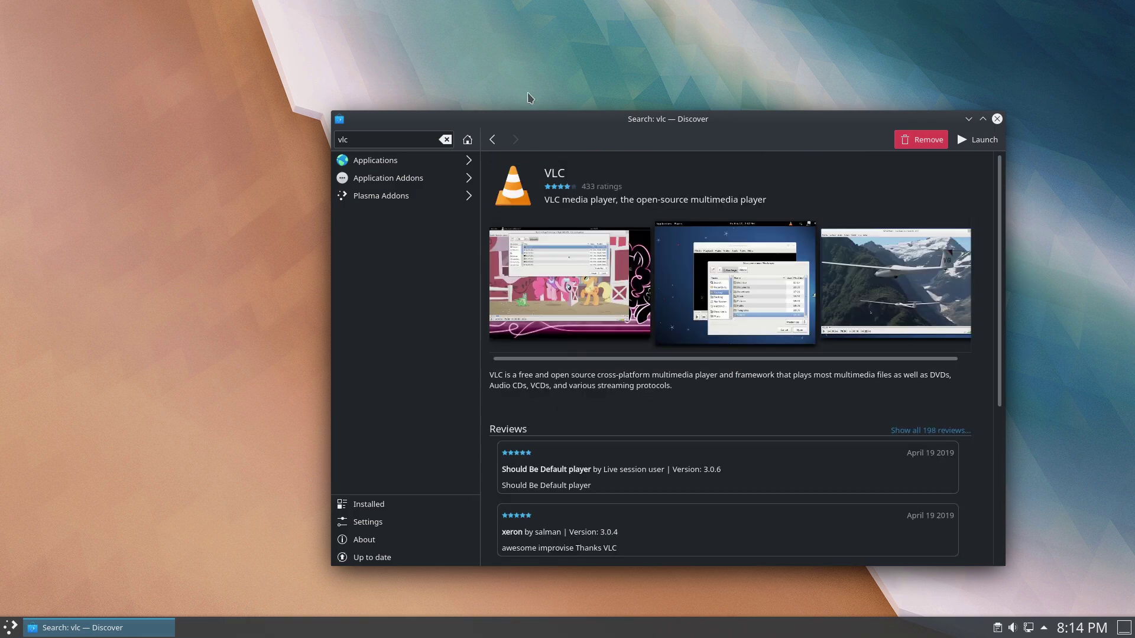
{"action": "left_click", "coordinate": [493, 139]}
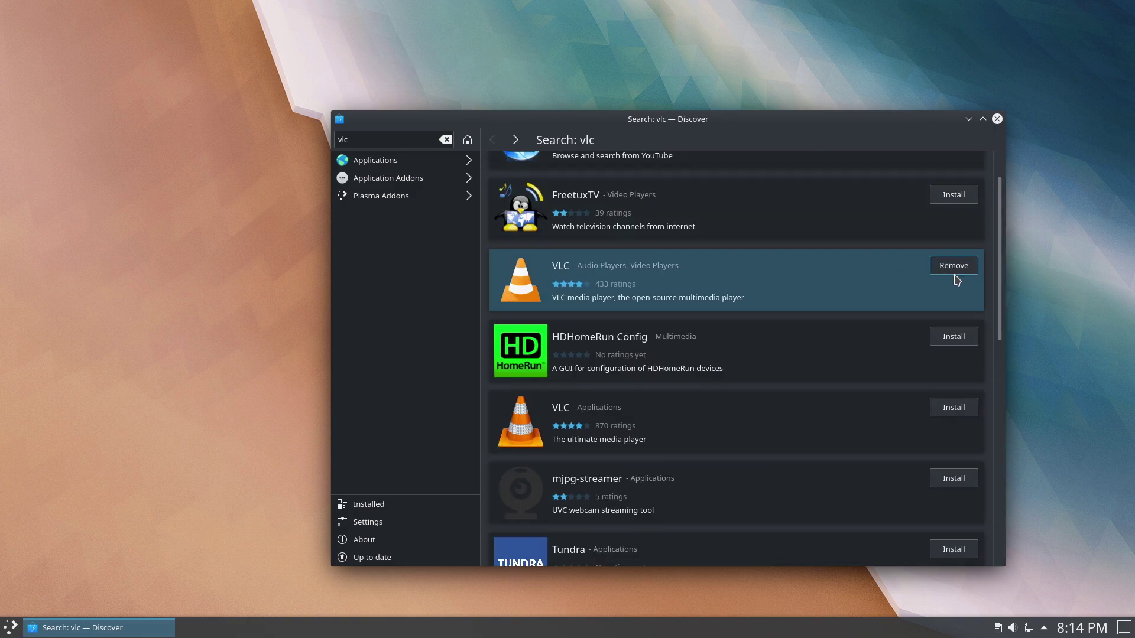
{"action": "left_click_drag", "start_coordinate": [1003, 315], "coordinate": [970, 563]}
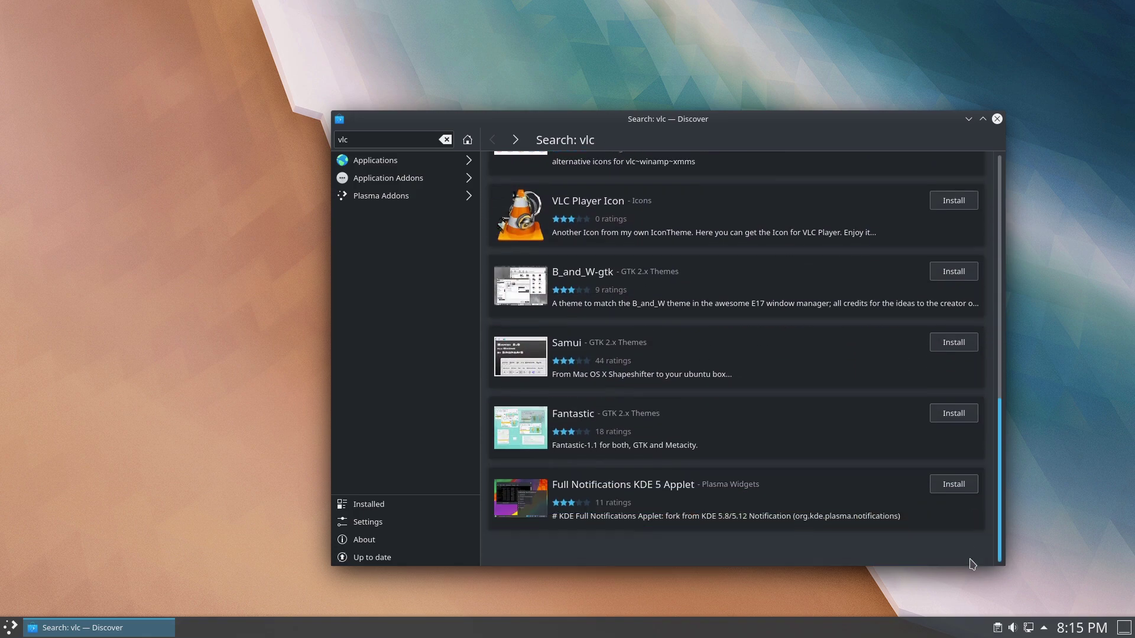
{"action": "left_click_drag", "start_coordinate": [998, 512], "coordinate": [959, 190]}
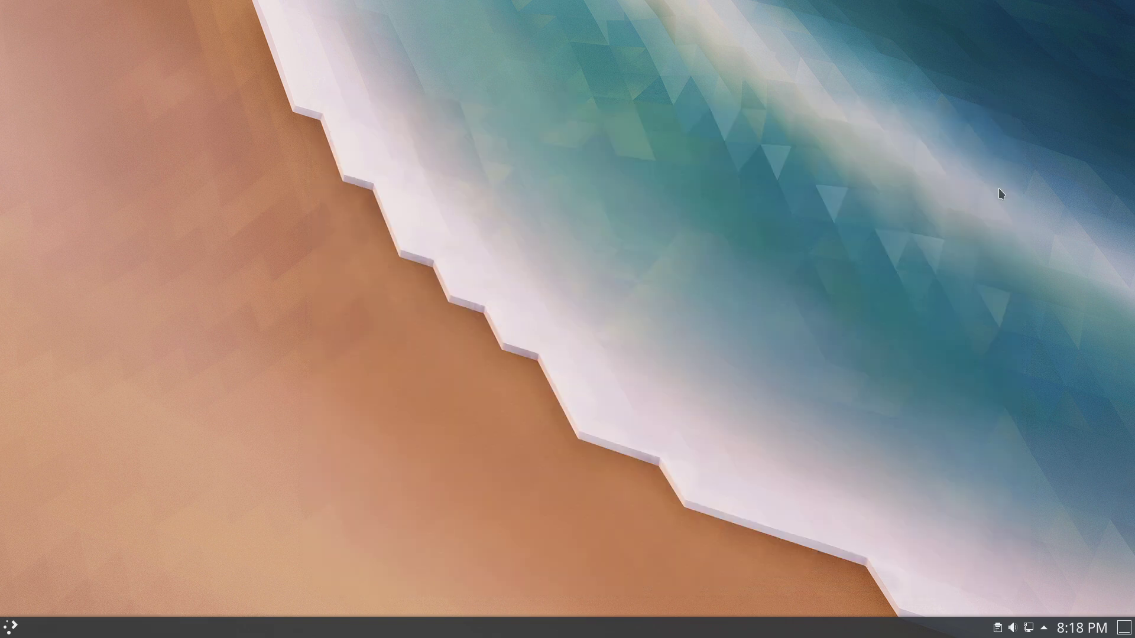
{"action": "left_click", "coordinate": [4, 631]}
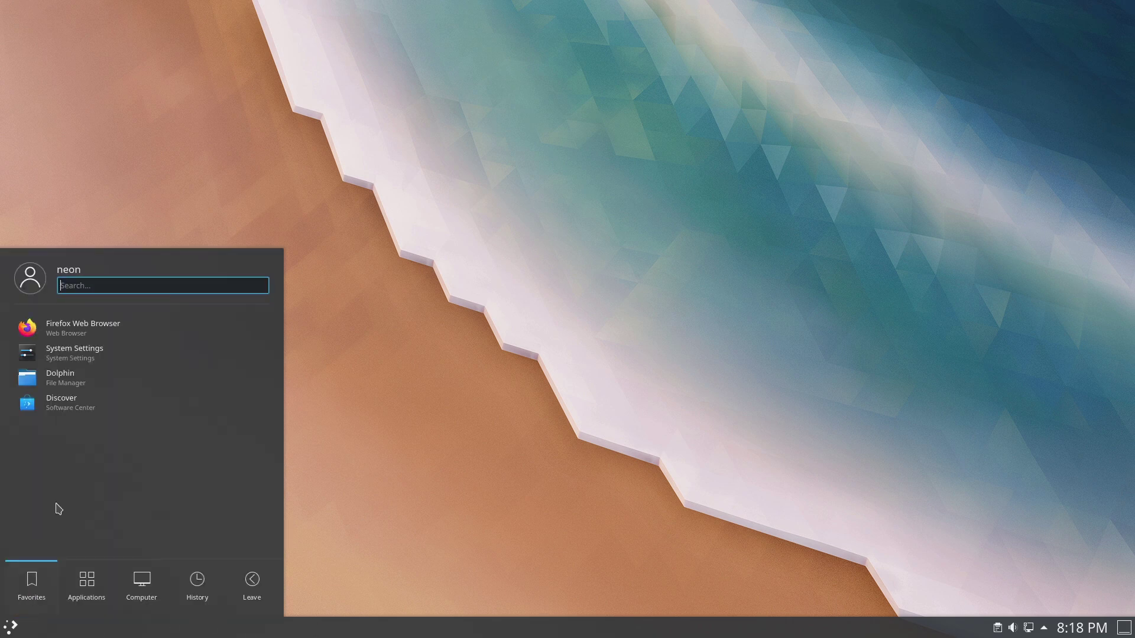
{"action": "left_click", "coordinate": [467, 341]}
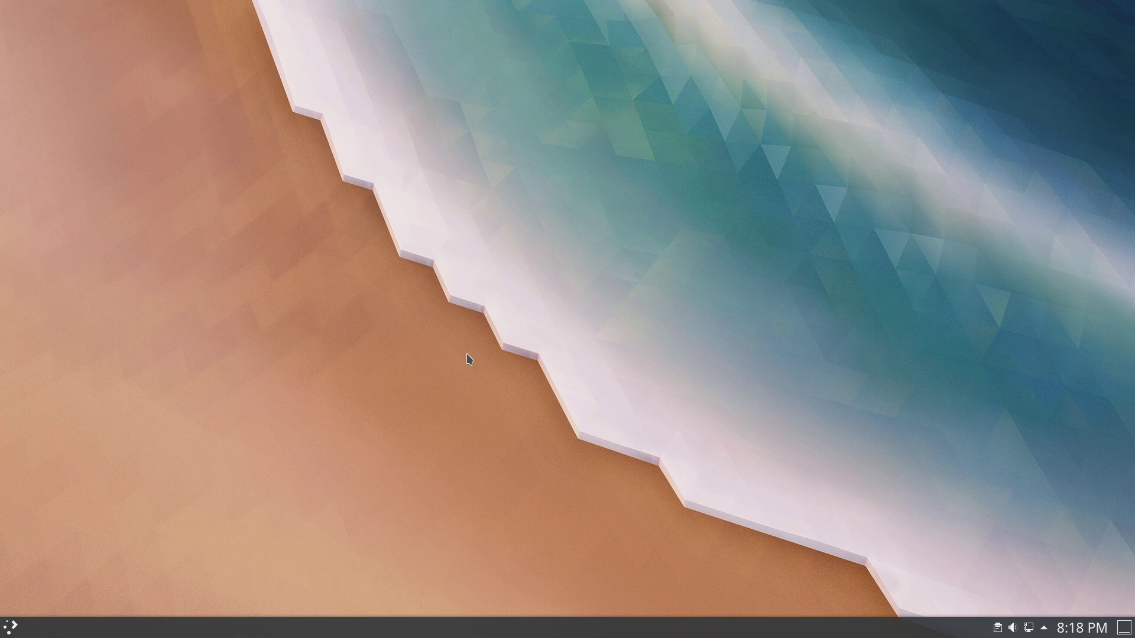